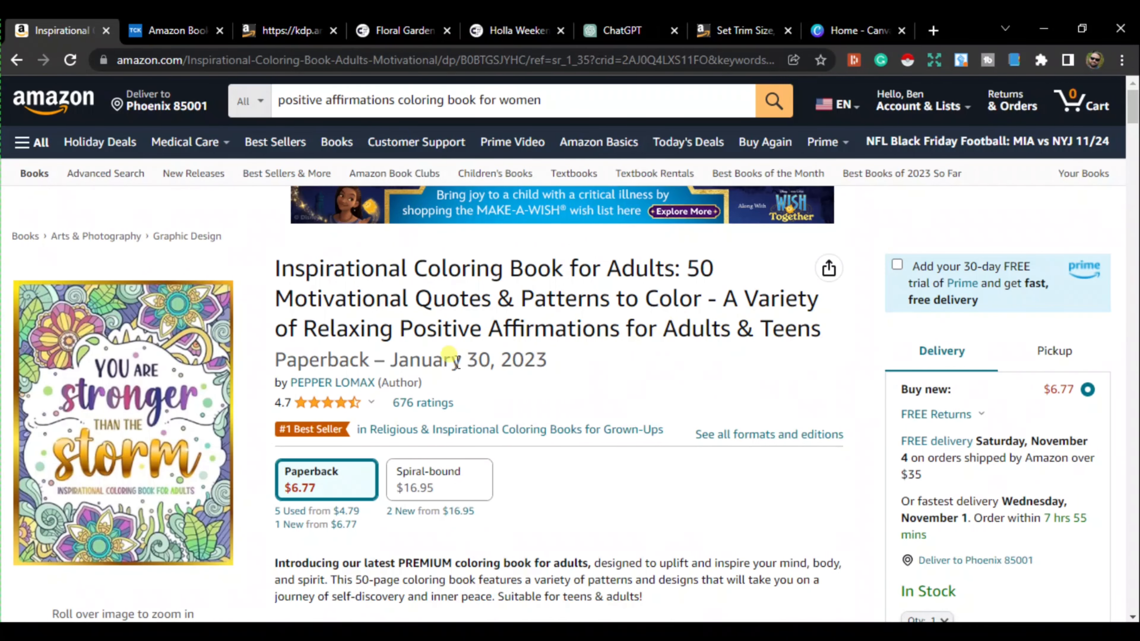
- Check the publication date, print length and dimensions of the Inspirational Coloring Book for Adults listing
left_click_drag(387, 352, 535, 350)
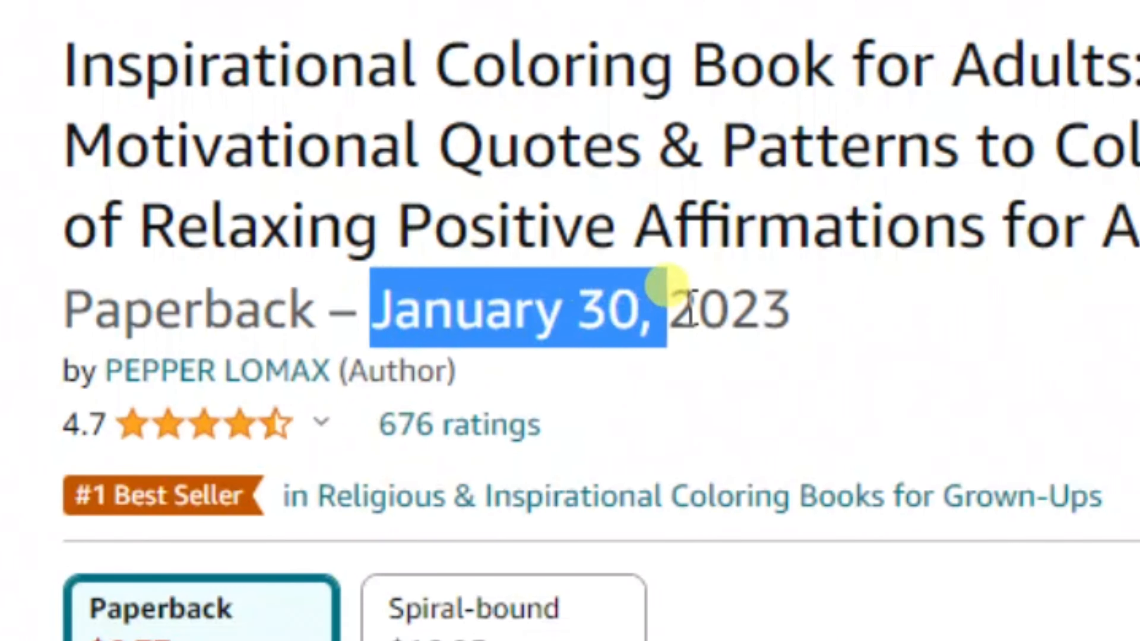
left_click_drag(781, 310, 791, 308)
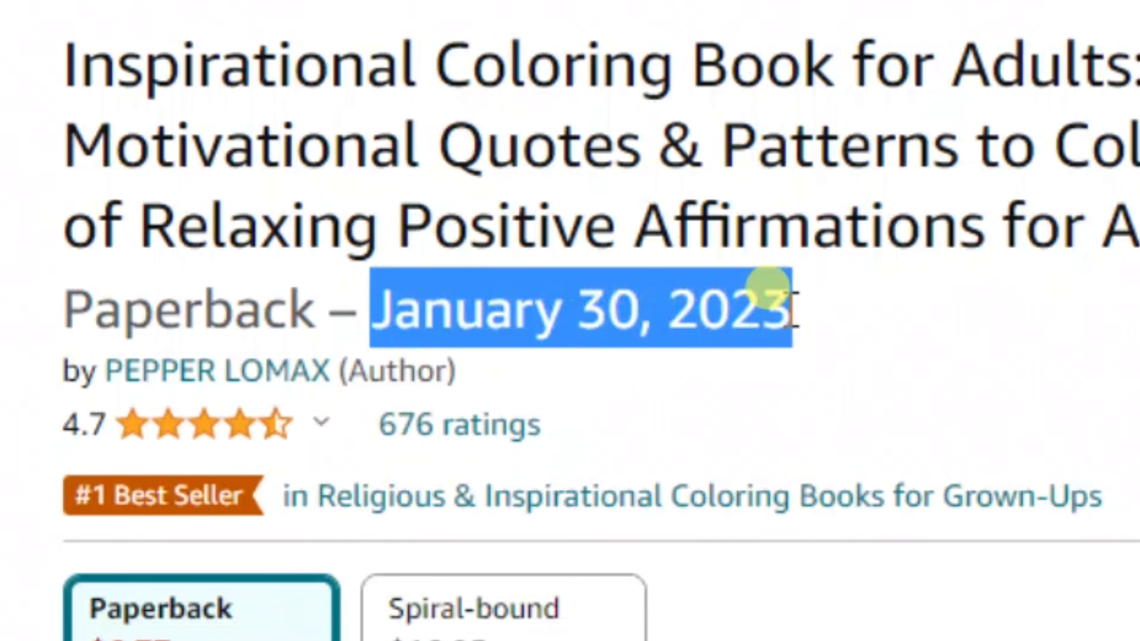
left_click(1005, 319)
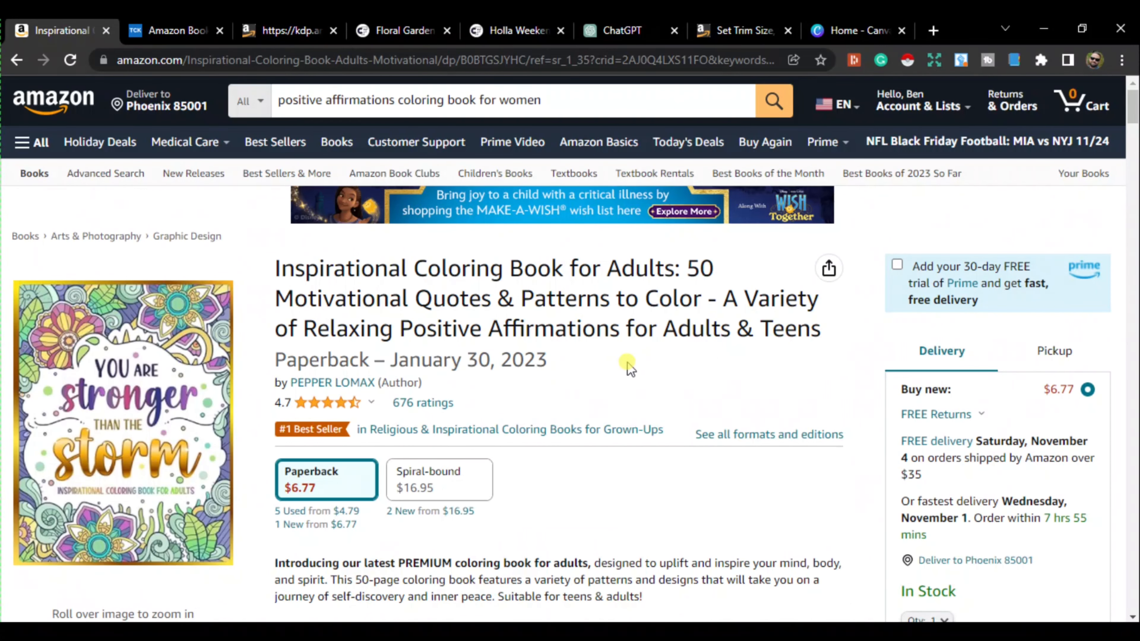
scroll(629, 366, "down", 2)
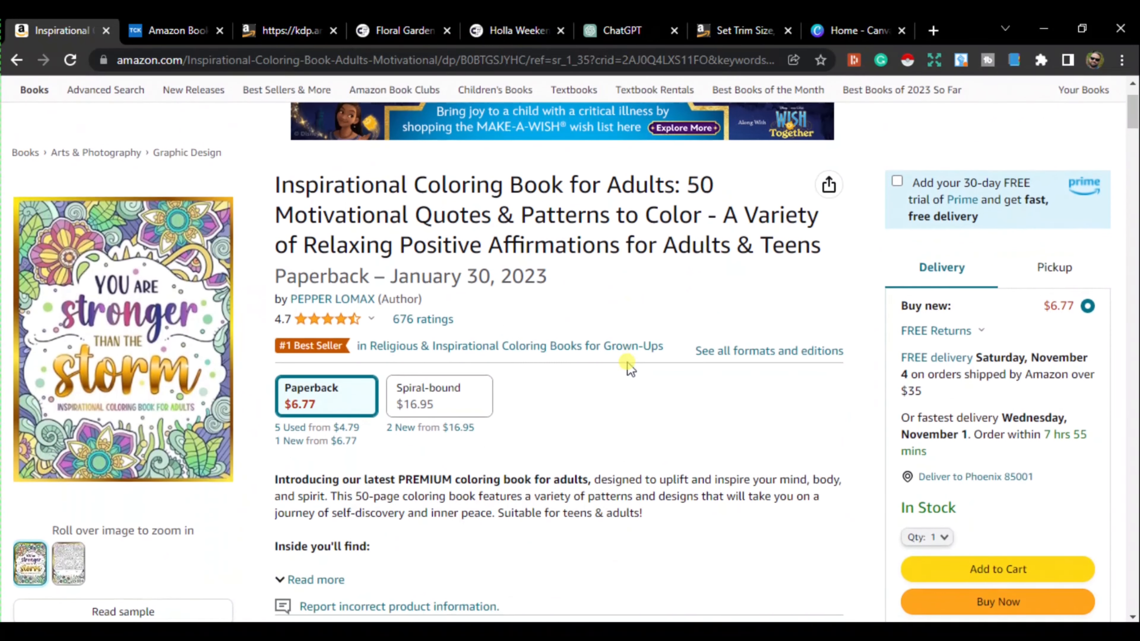
scroll(628, 366, "down", 6)
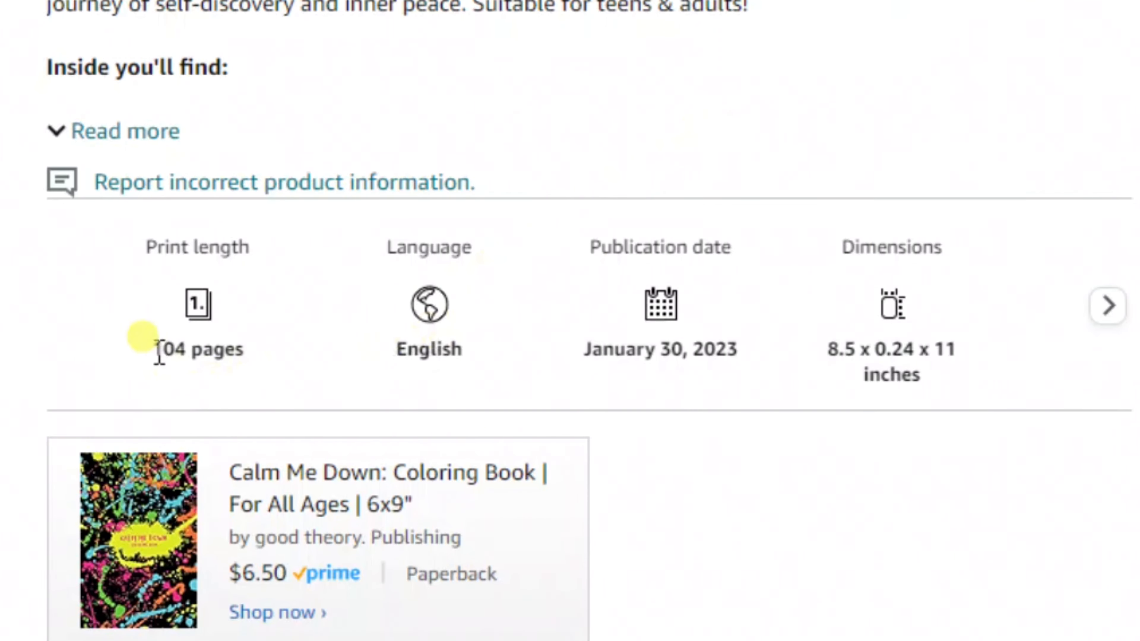
left_click_drag(158, 349, 235, 354)
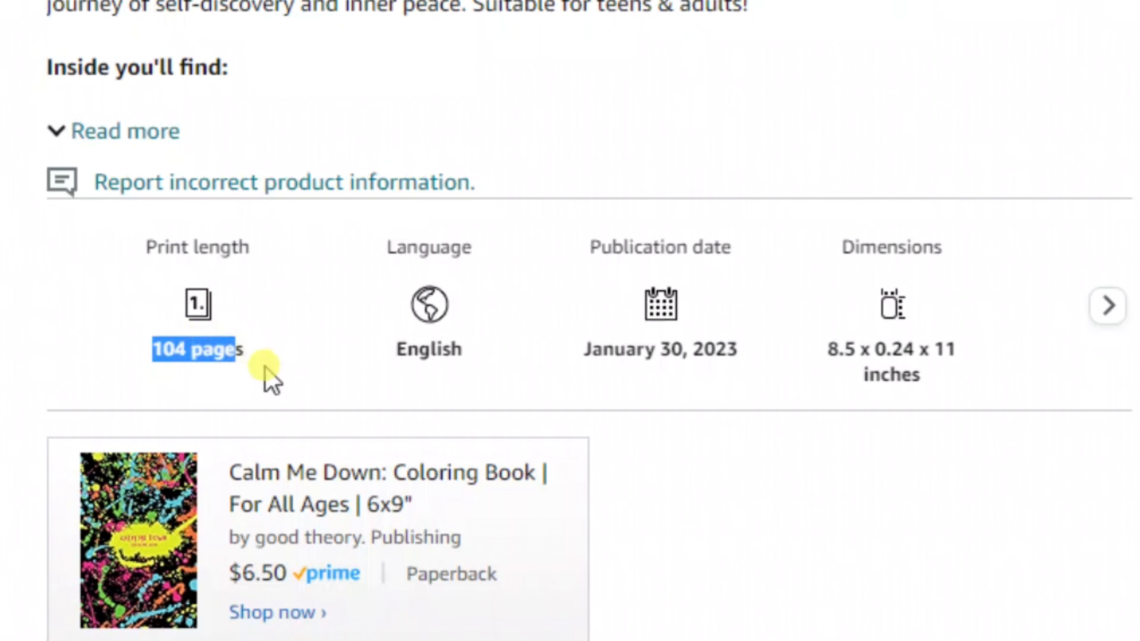
left_click(267, 379)
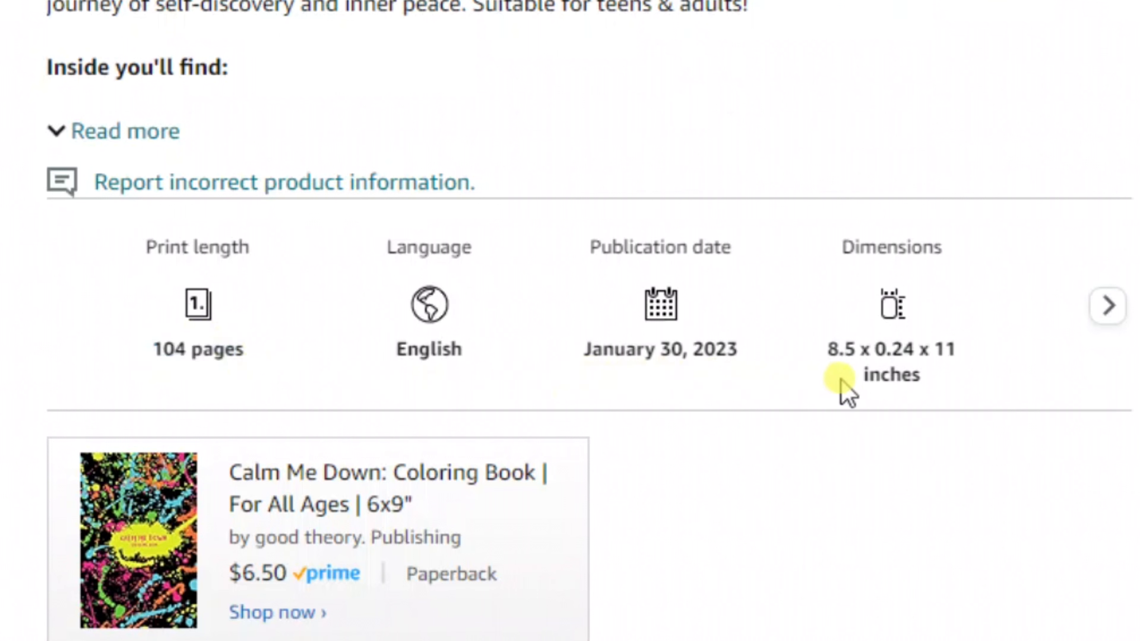
left_click_drag(829, 354, 922, 375)
left_click(966, 389)
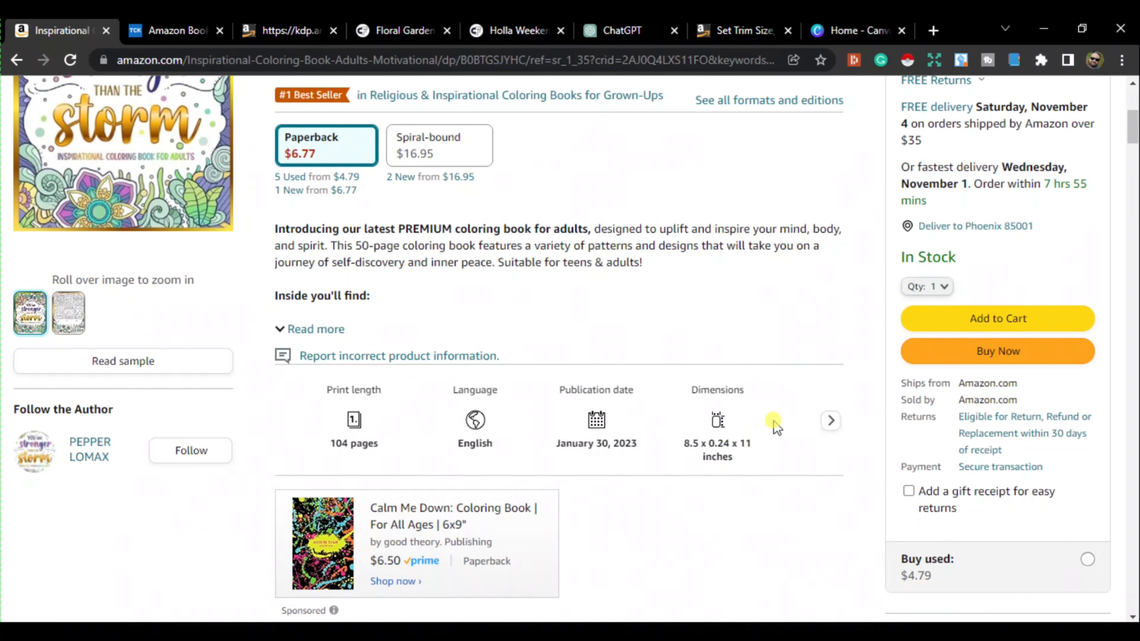
- Examine the From the Publisher images of the coloring book's cover and sample quote pages
scroll(776, 426, "down", 10)
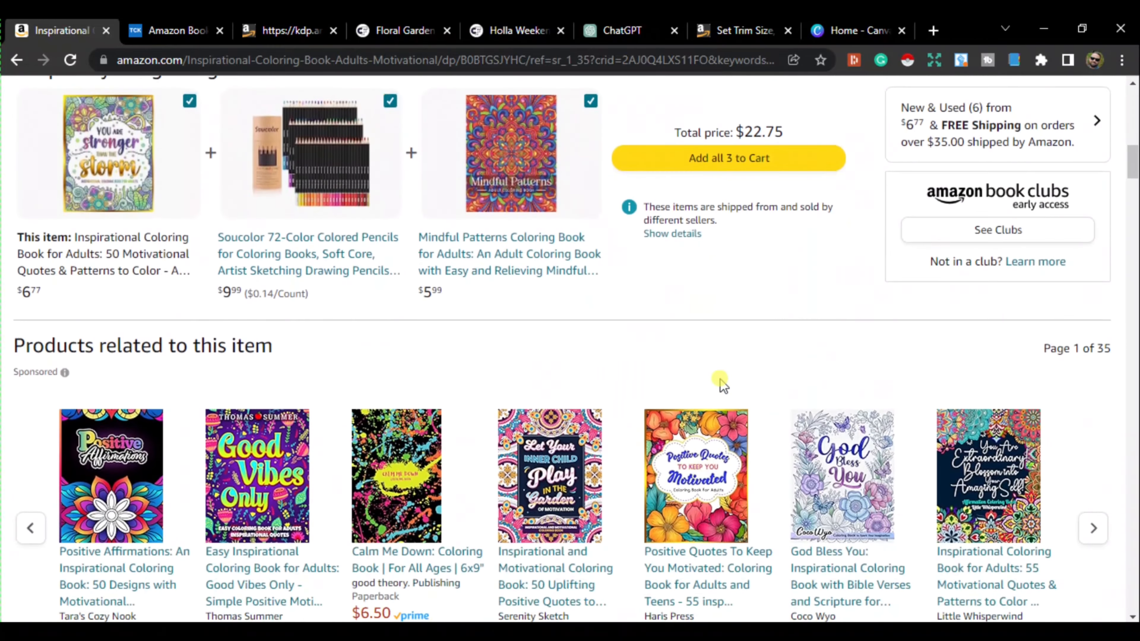
scroll(720, 382, "down", 15)
scroll(193, 360, "up", 2)
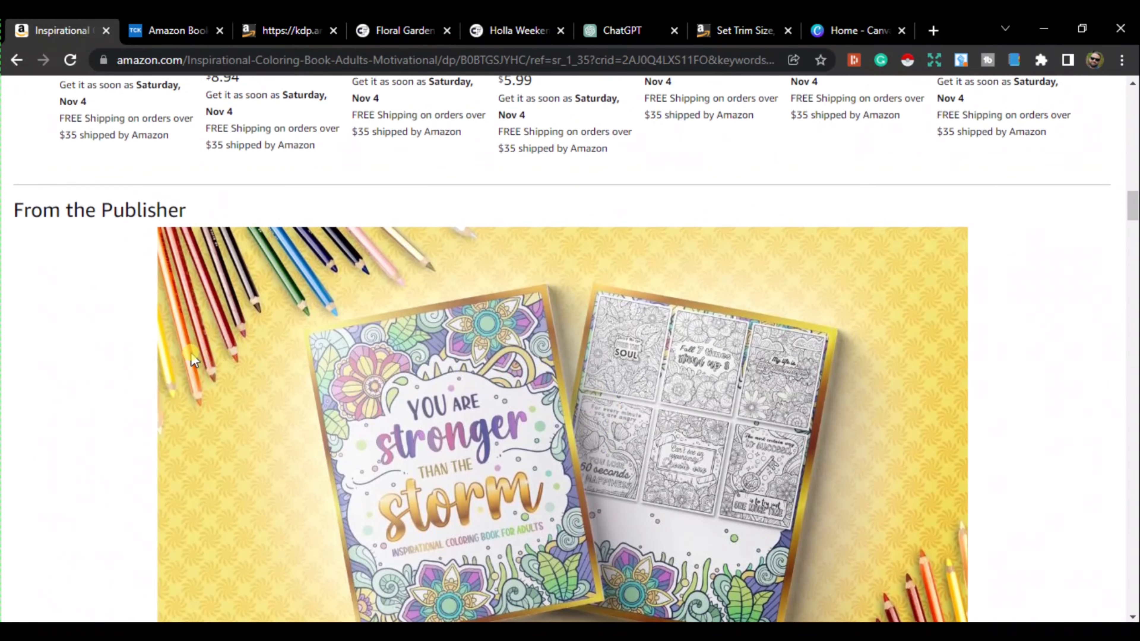
scroll(123, 349, "down", 2)
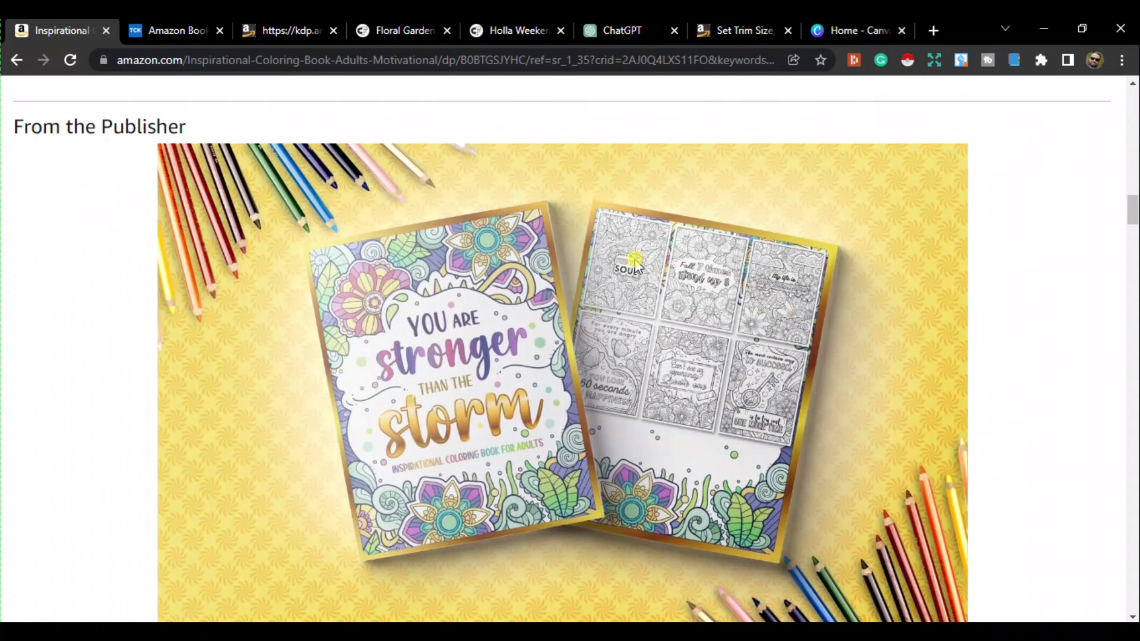
scroll(739, 364, "down", 3)
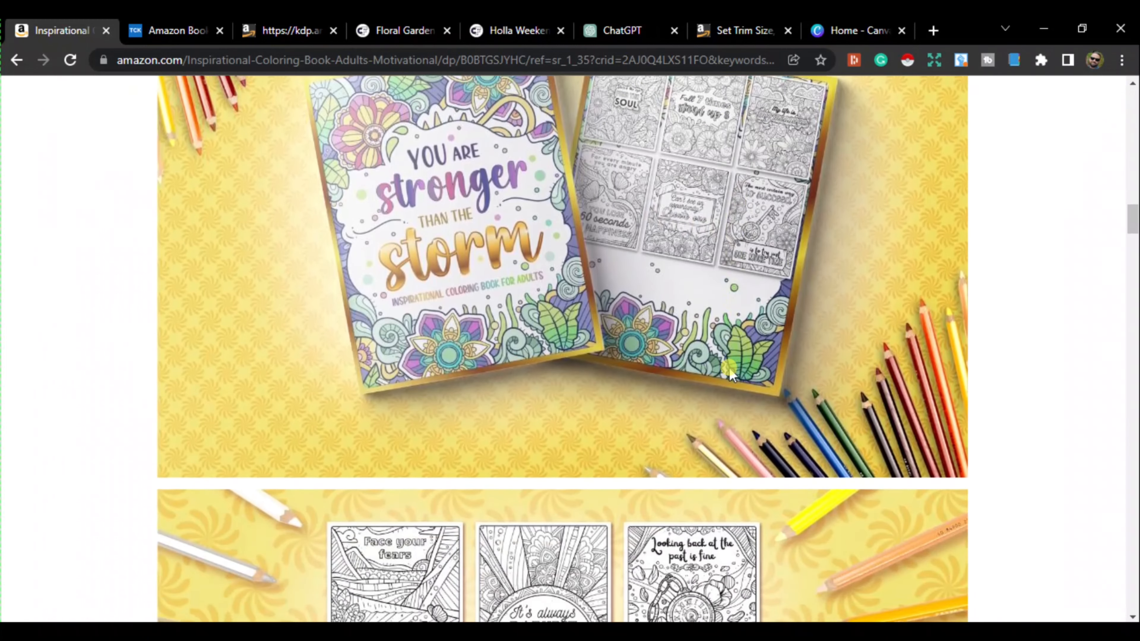
scroll(727, 372, "down", 6)
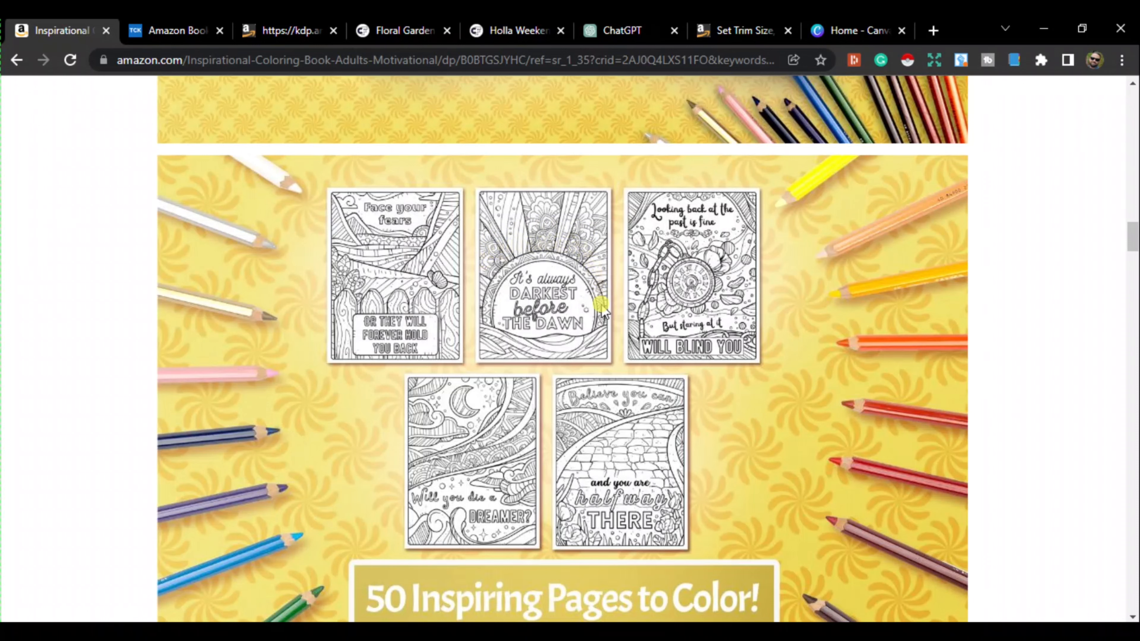
scroll(492, 323, "down", 8)
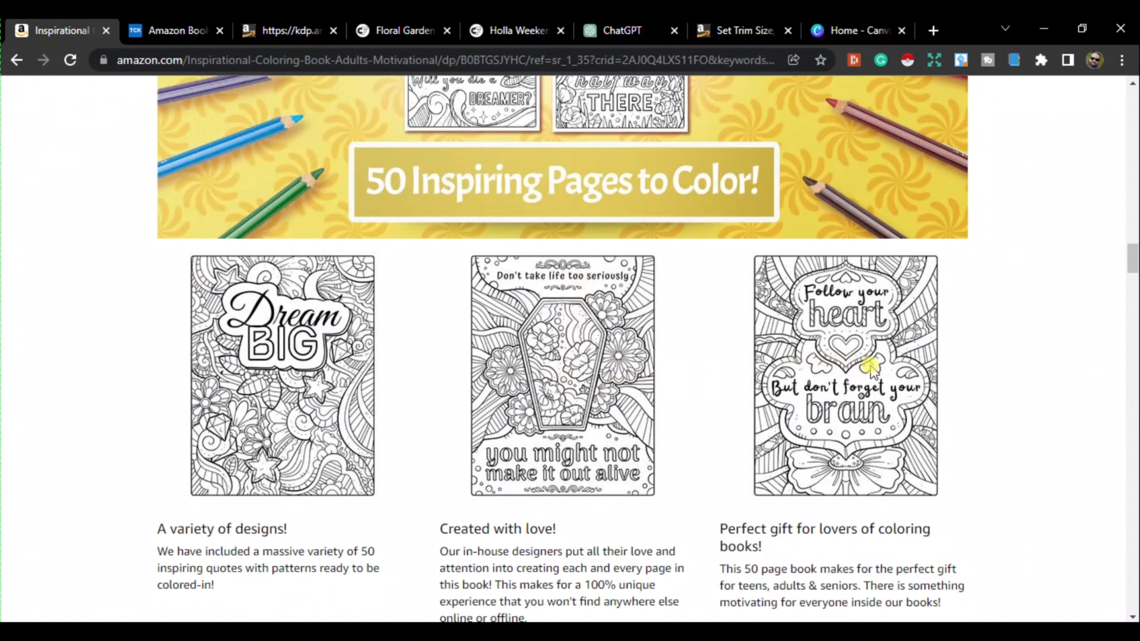
scroll(869, 366, "down", 4)
- Review the coloring book's product details, including its publisher and Best Sellers Rank, and the customer review video
scroll(363, 381, "down", 6)
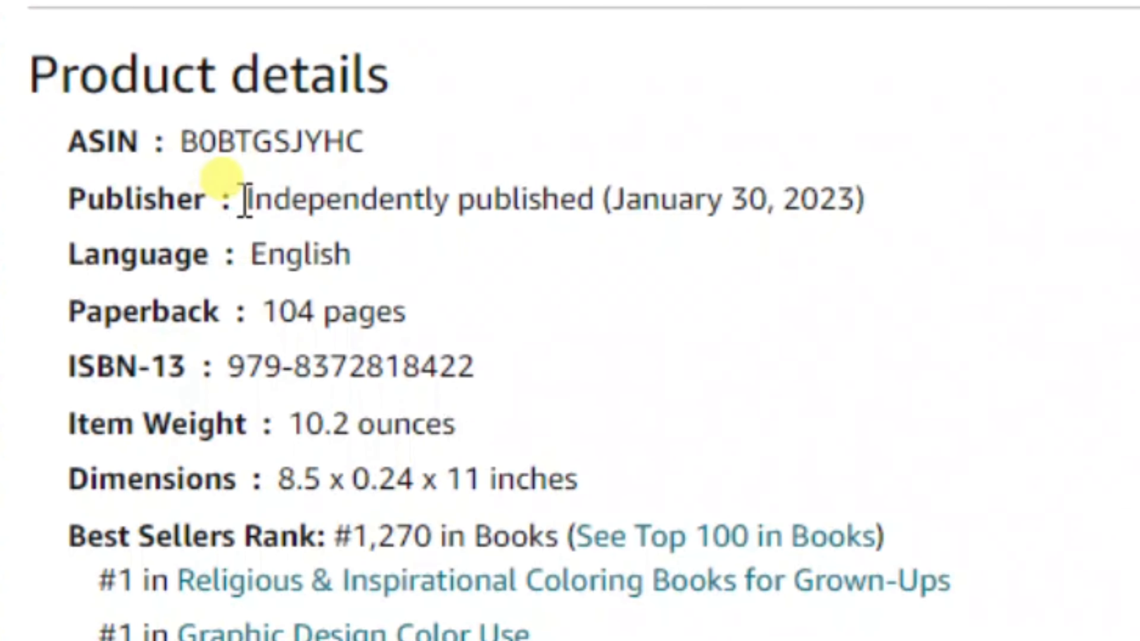
left_click_drag(246, 200, 585, 209)
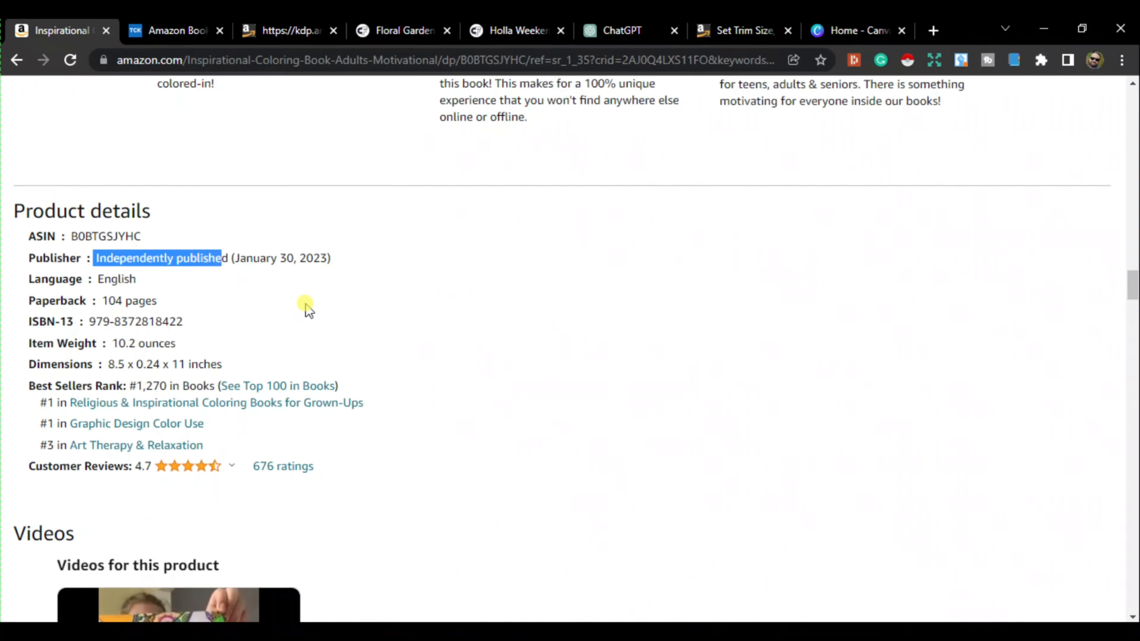
left_click(334, 301)
scroll(431, 310, "down", 2)
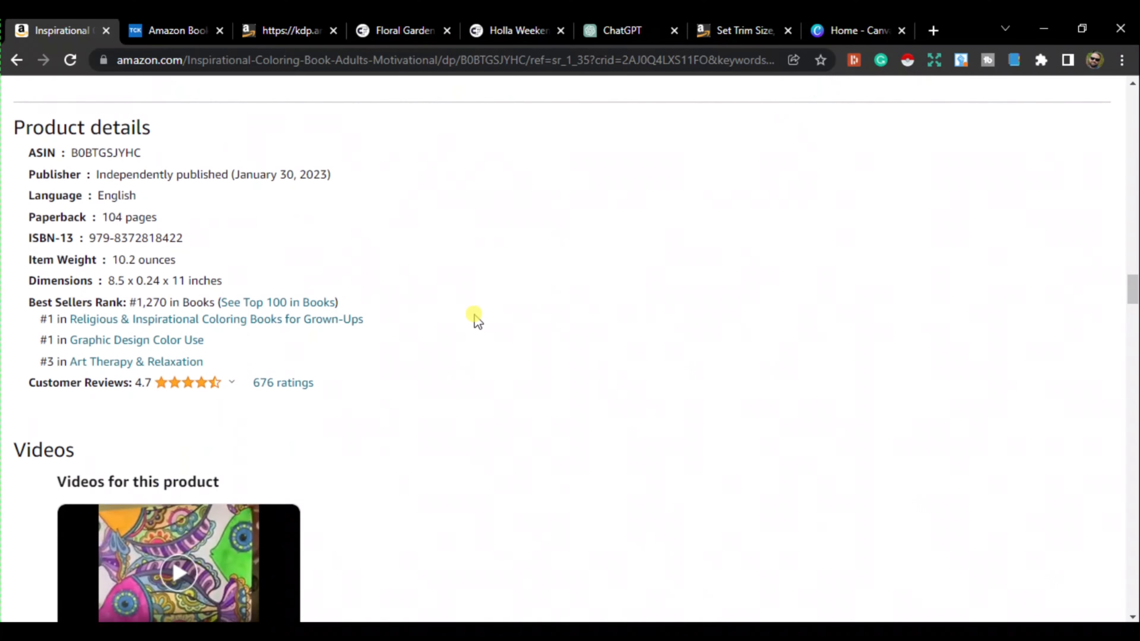
scroll(480, 318, "down", 2)
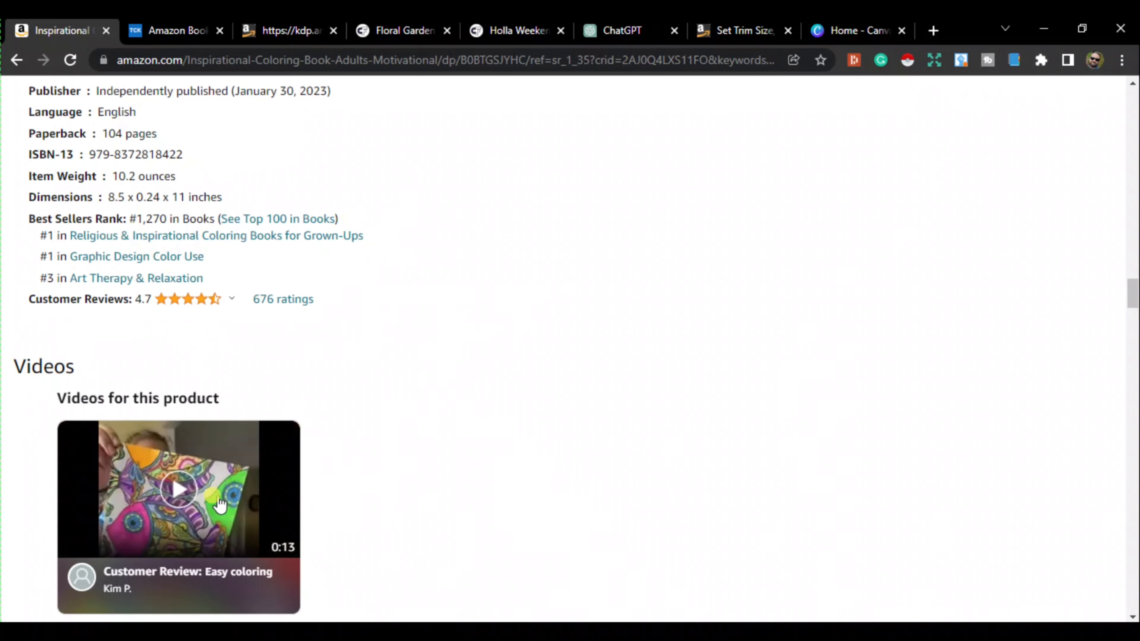
scroll(220, 504, "down", 2)
left_click(220, 504)
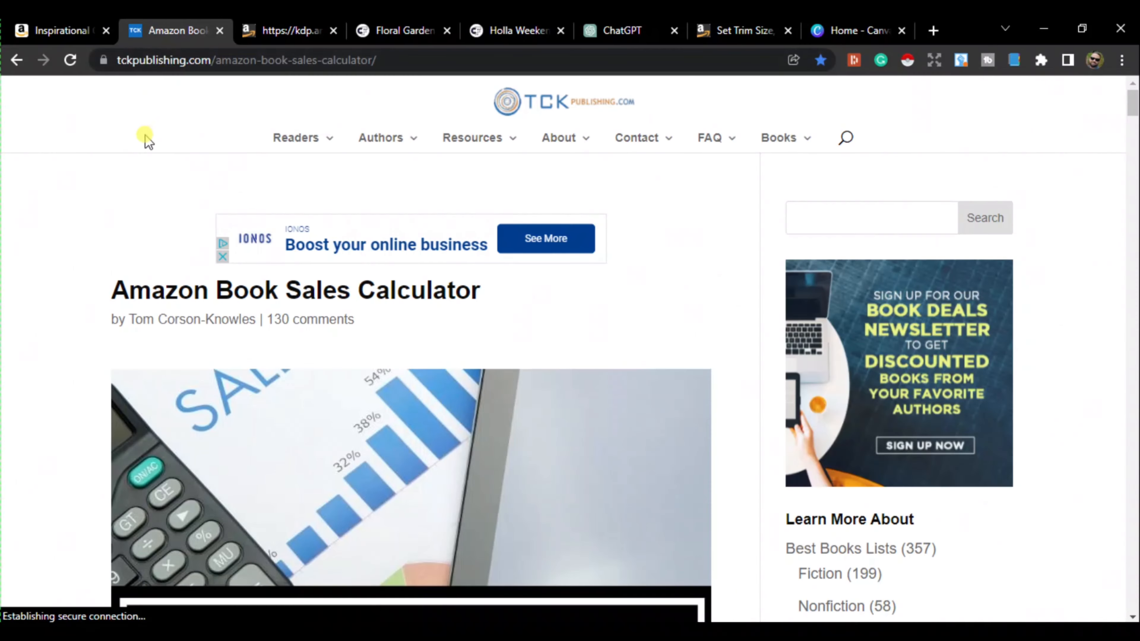
- Look over TCK Publishing's Amazon Book Sales Calculator and check the Amazon.com estimated royalty in the KDP Printing Costs and Royalty Calculator
scroll(160, 334, "down", 5)
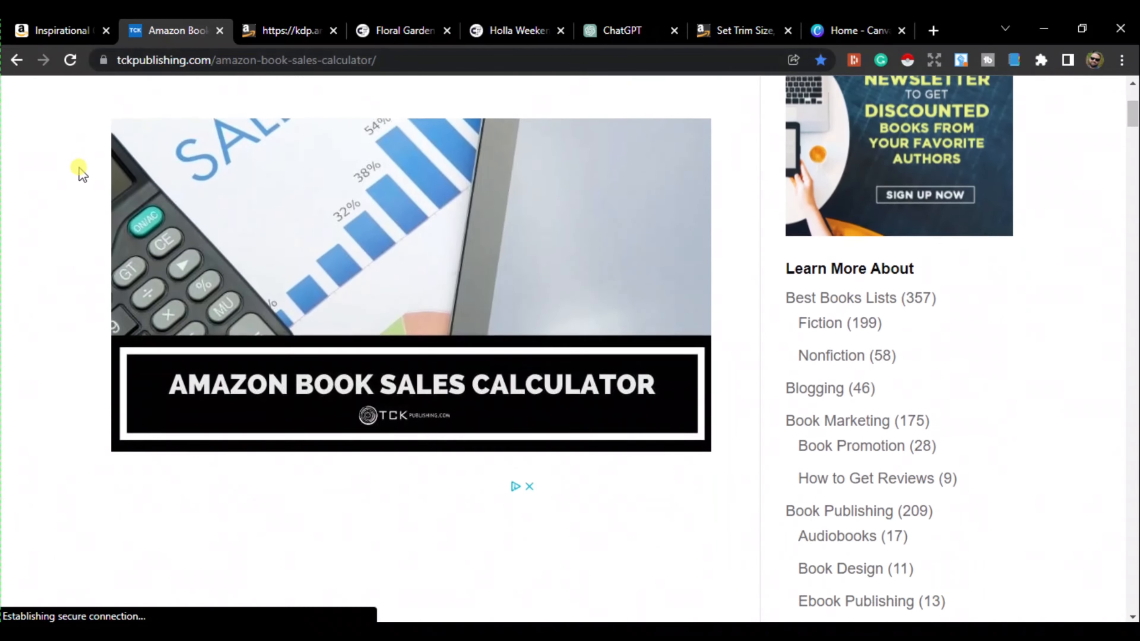
scroll(81, 179, "down", 9)
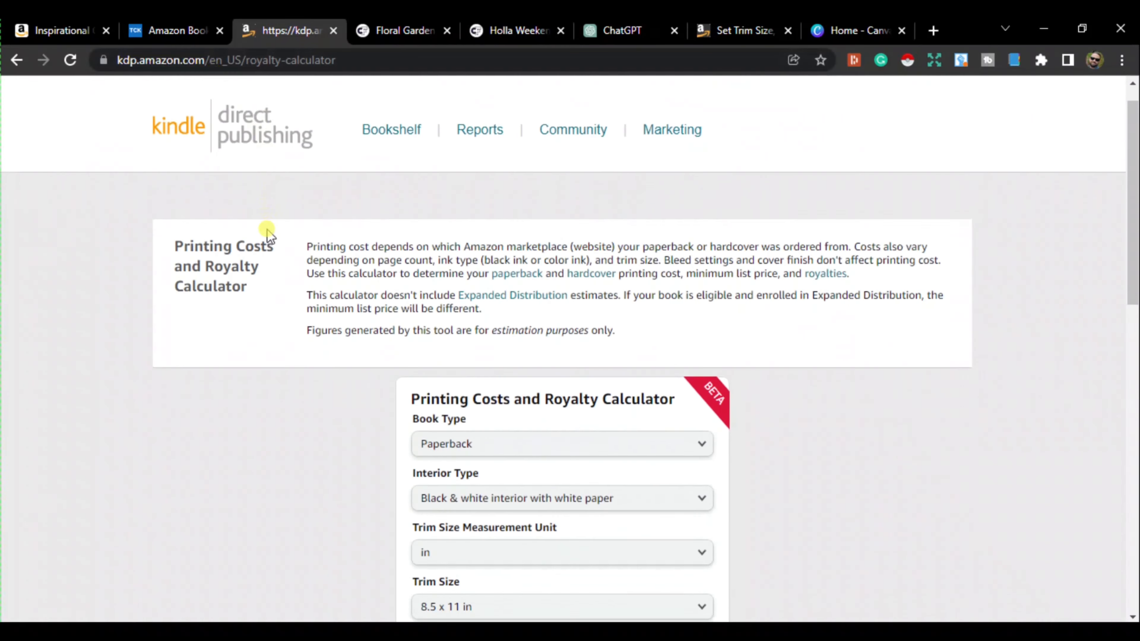
scroll(449, 407, "down", 3)
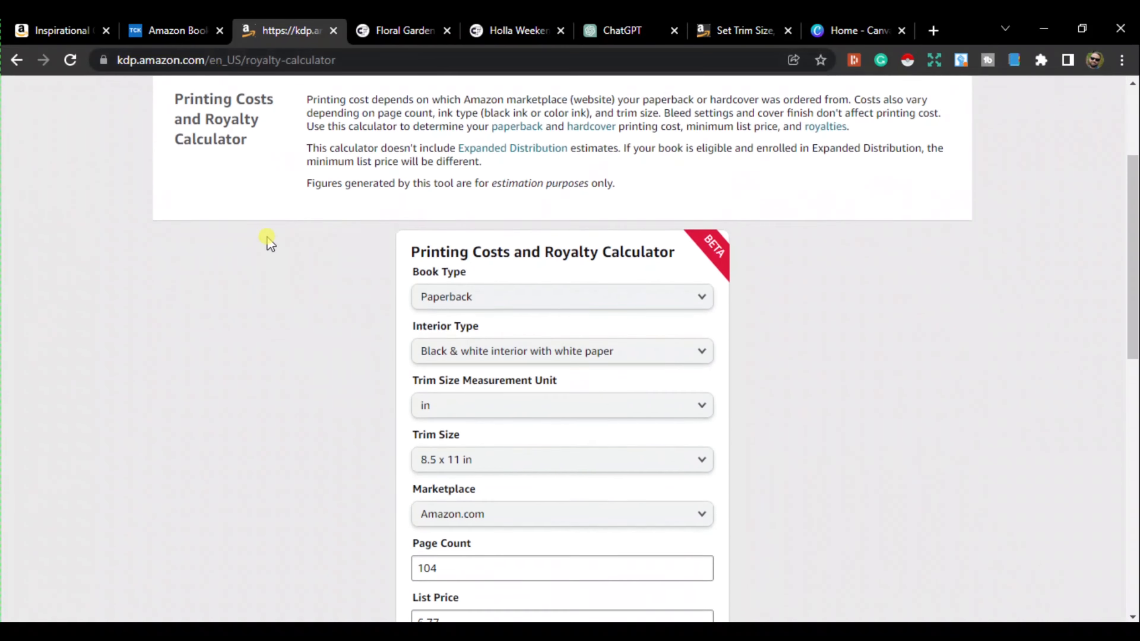
scroll(276, 265, "down", 2)
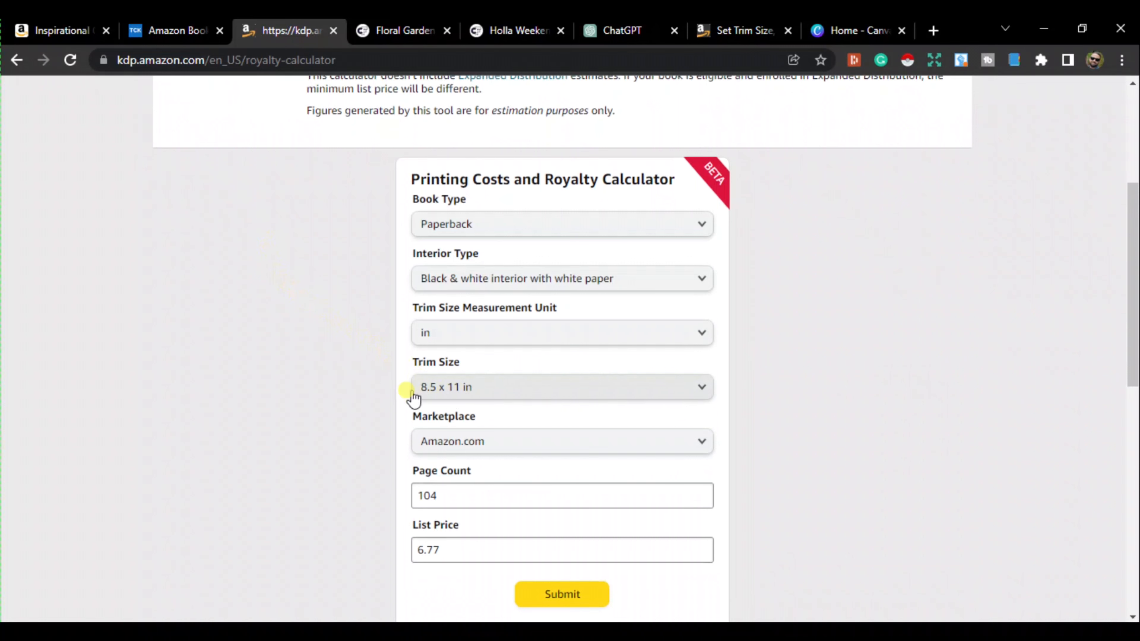
scroll(372, 401, "down", 2)
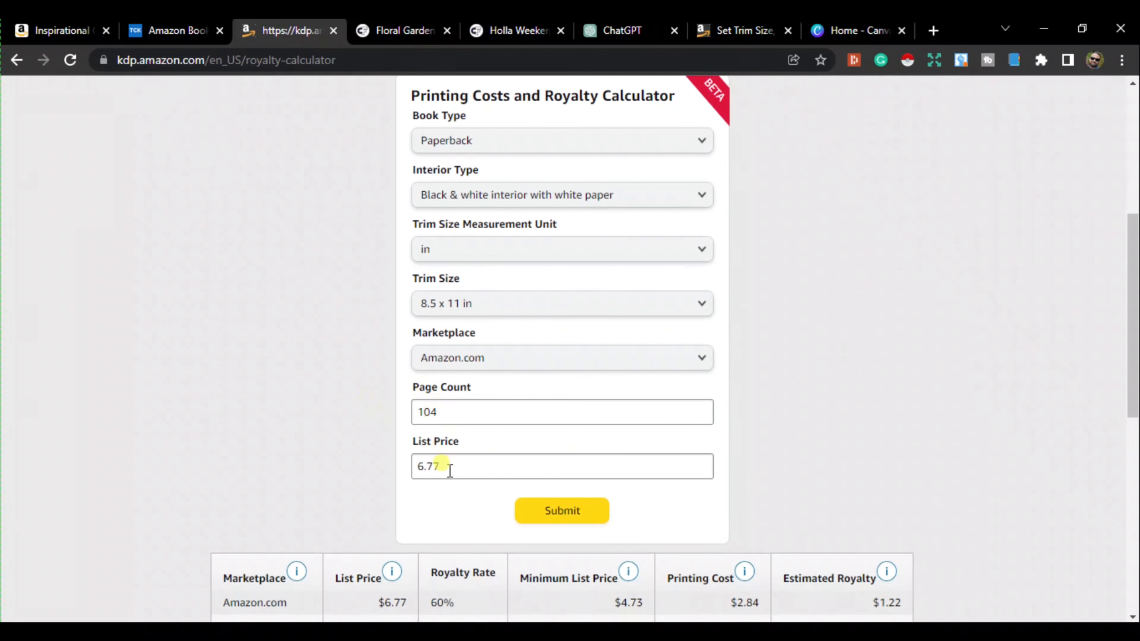
scroll(661, 438, "down", 4)
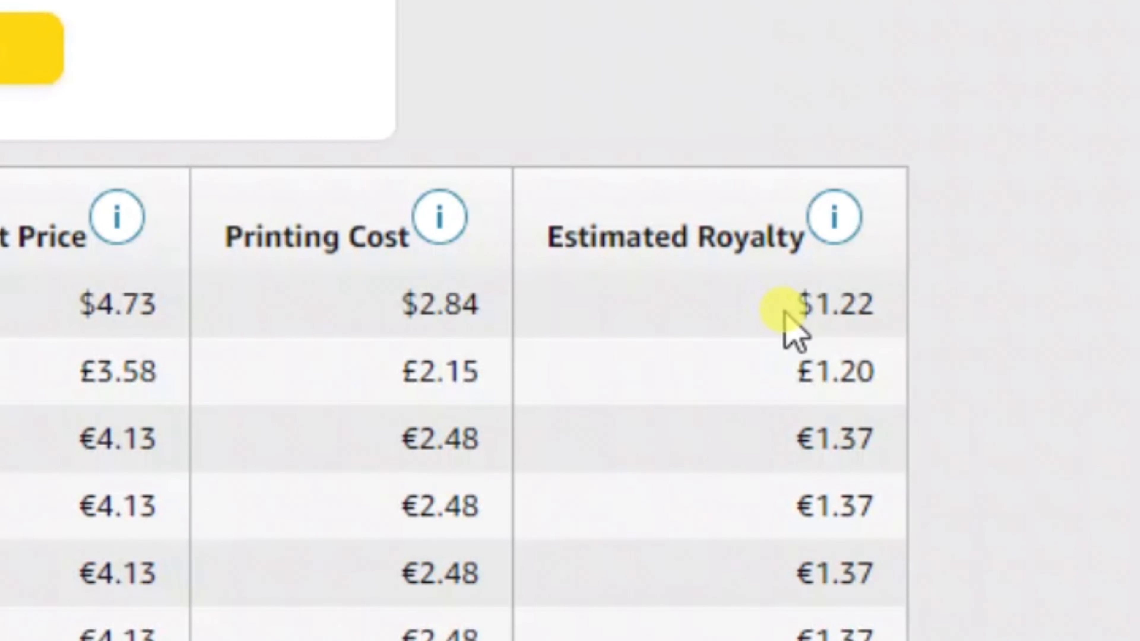
left_click_drag(802, 305, 890, 323)
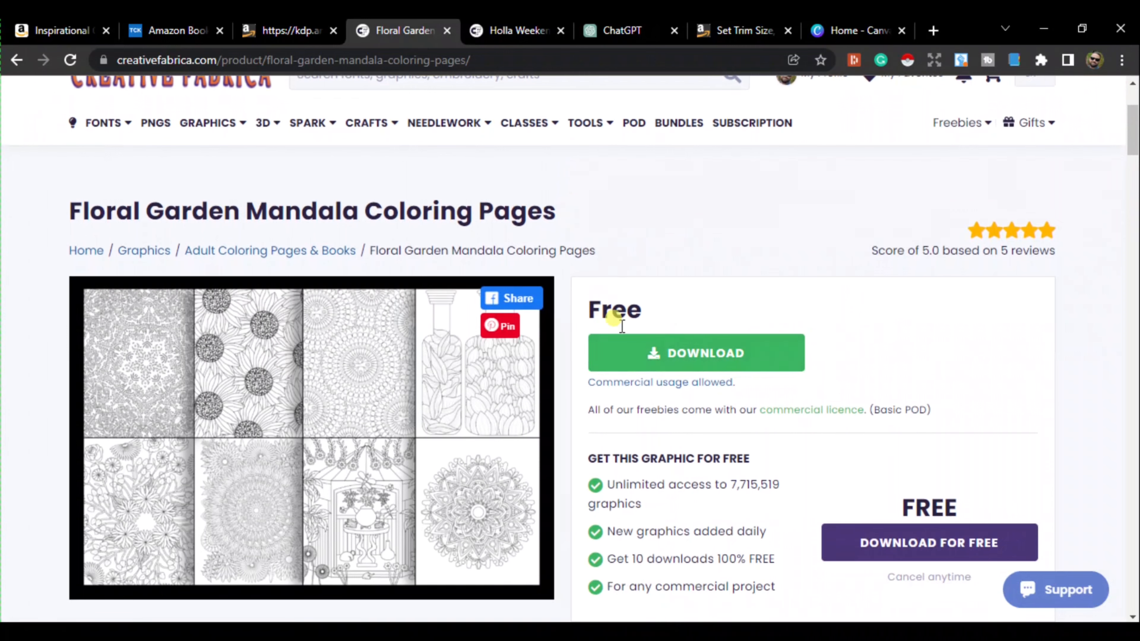
- Review the free download and commercial licence terms of Creative Fabrica's Floral Garden Mandala Coloring Pages
scroll(687, 300, "down", 4)
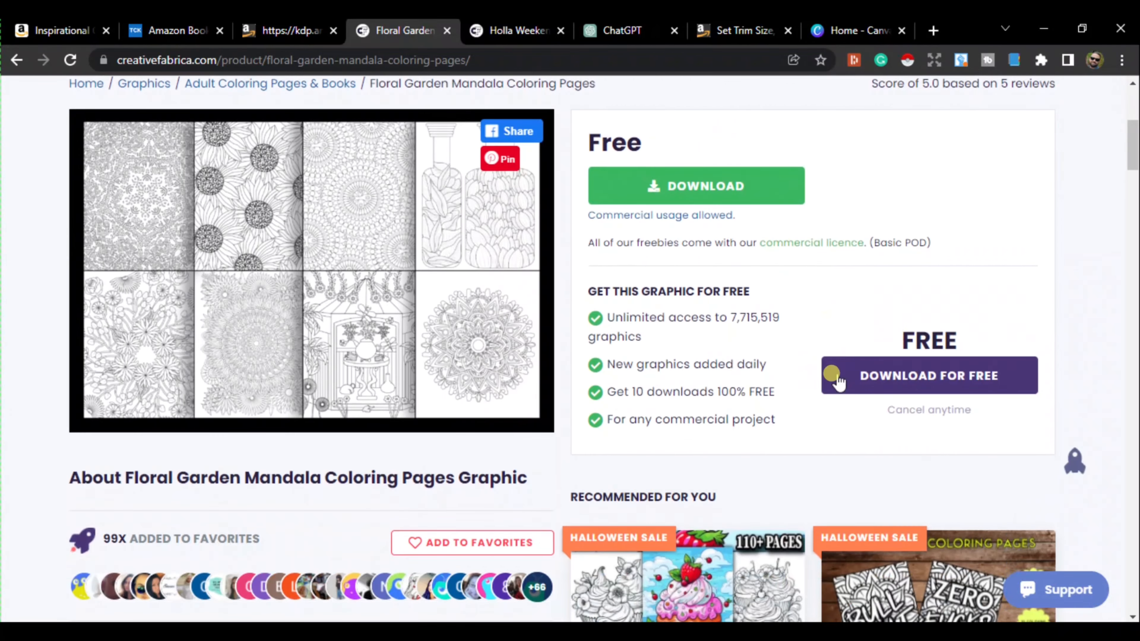
scroll(833, 360, "up", 1)
scroll(835, 354, "up", 5)
mouse_move(971, 209)
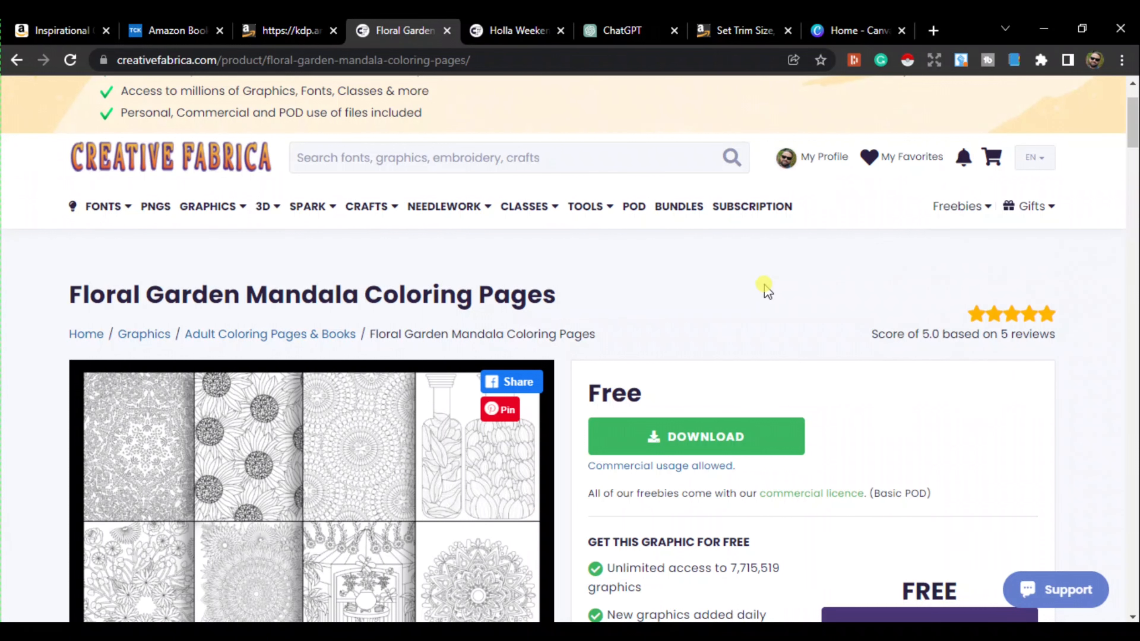
scroll(765, 285, "down", 2)
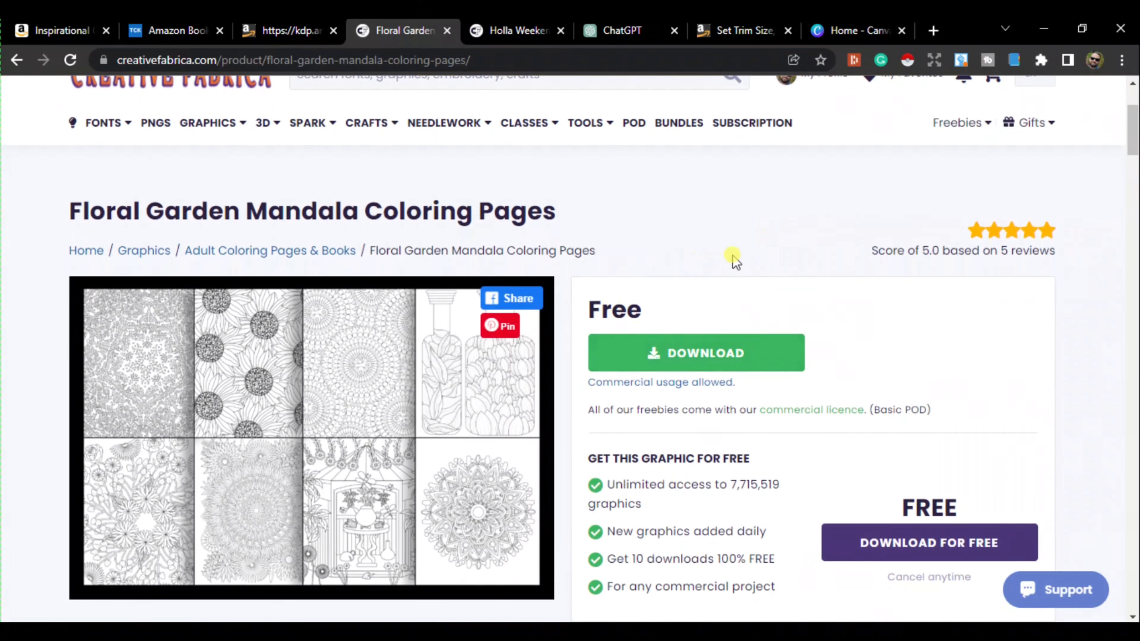
- Open the Holla Weekend Font product page and look over its free download offer
left_click(518, 30)
mouse_move(951, 128)
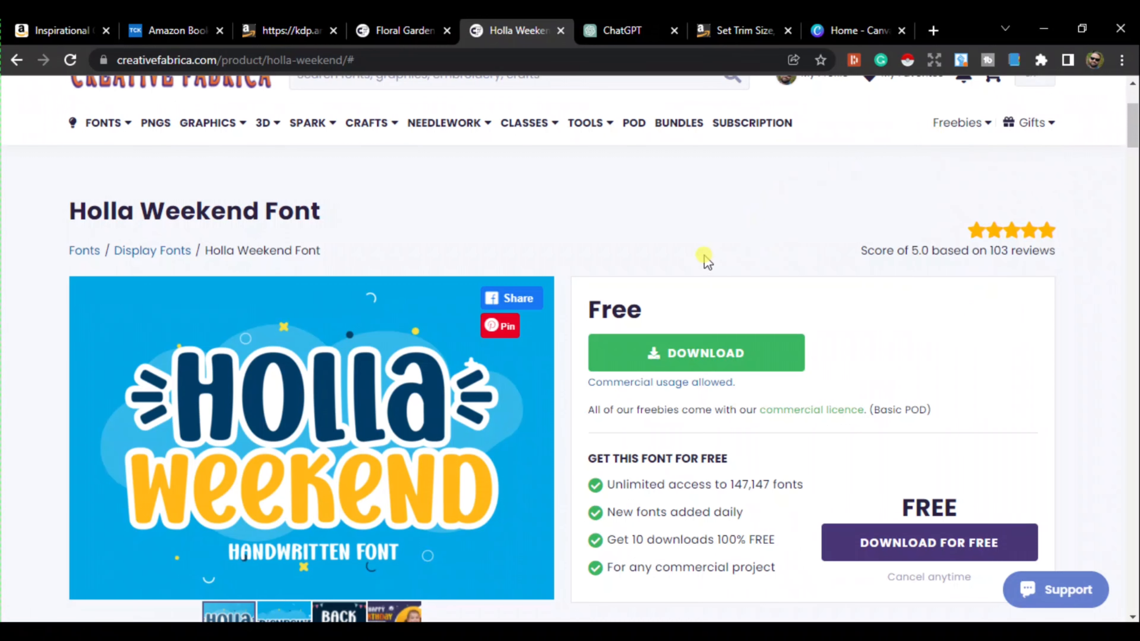
scroll(690, 251, "down", 2)
scroll(659, 240, "up", 2)
- Switch to ChatGPT, submit the prompt "write 50 general positive pieces of motivational advice for adults" and review the generated list
left_click(637, 37)
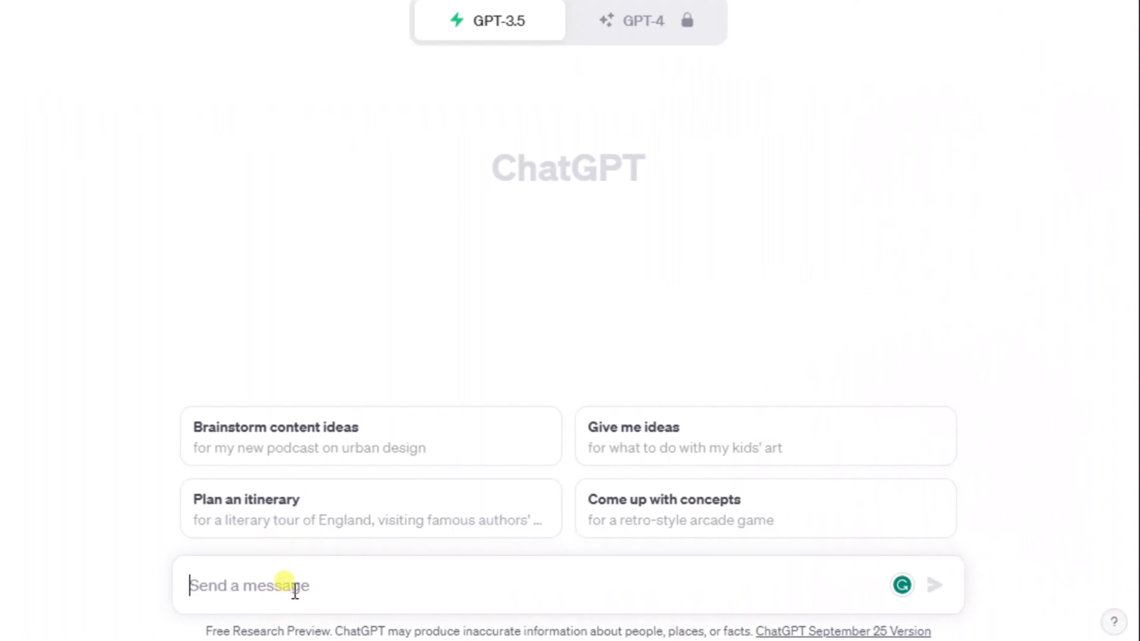
type("wr")
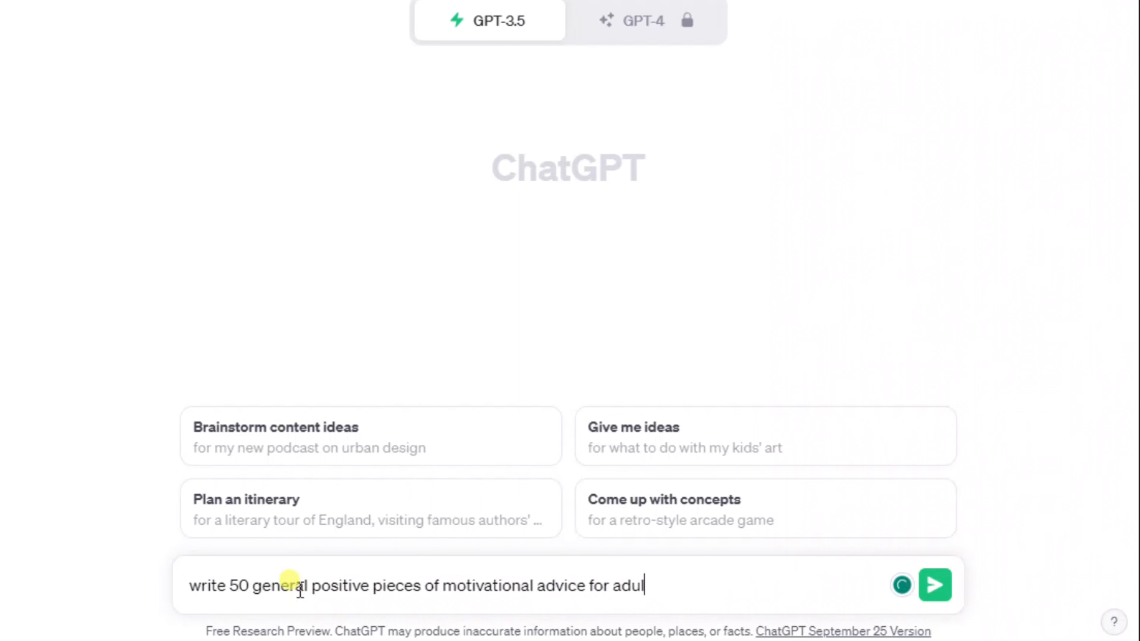
key("Return")
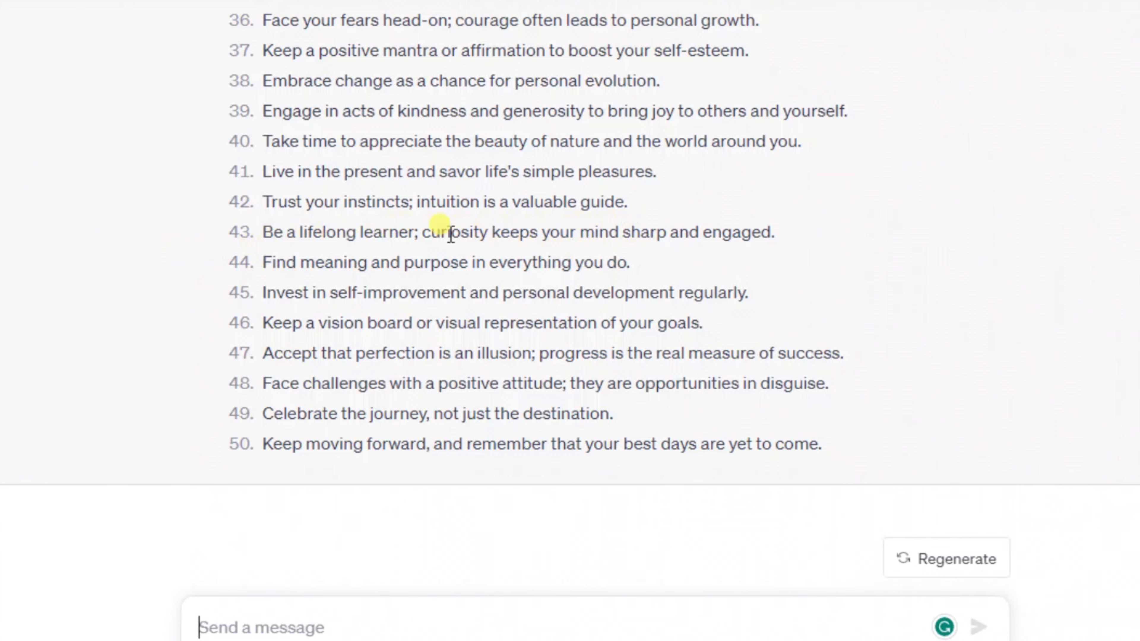
scroll(350, 247, "up", 20)
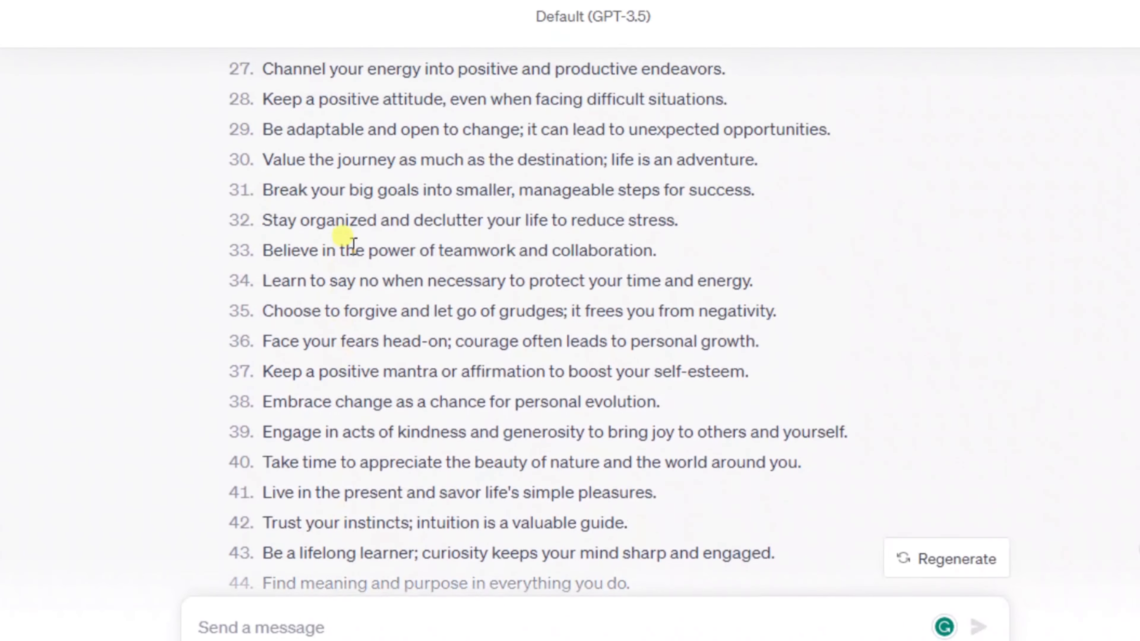
scroll(364, 274, "up", 2)
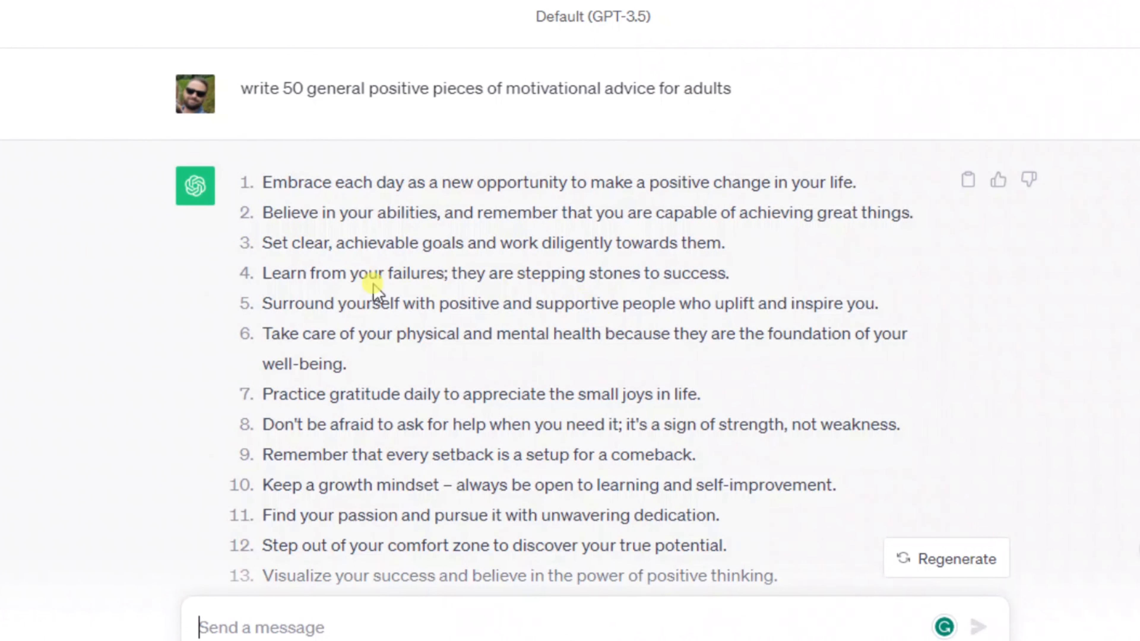
- Read through the generated advice list and copy the quote "Keep moving forward, and remember that your best days are yet to come."
scroll(376, 283, "down", 9)
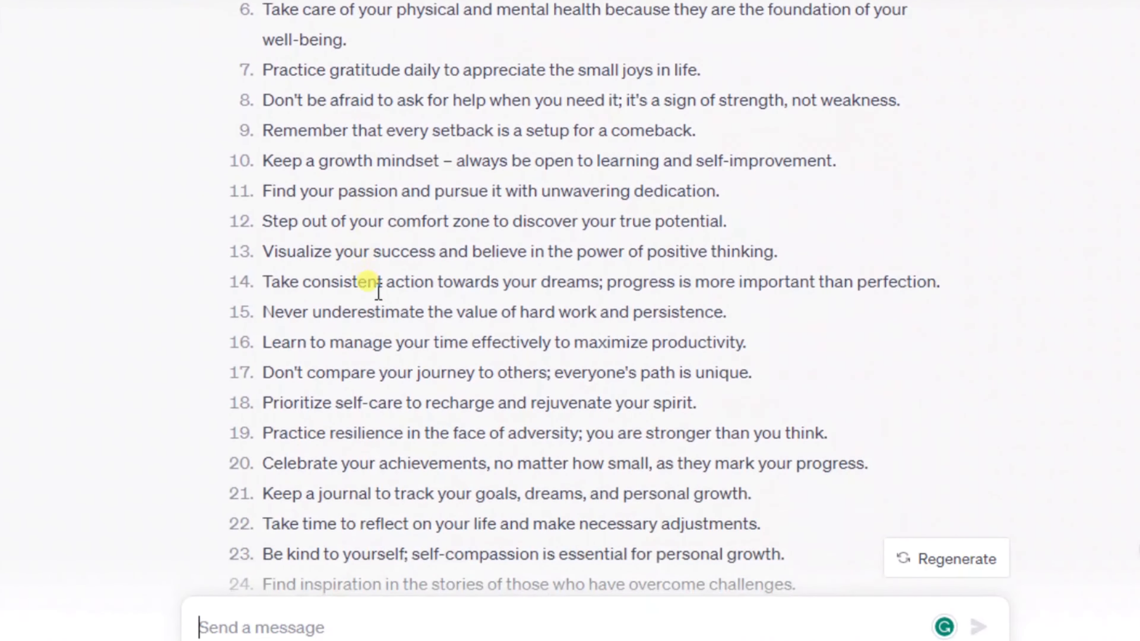
scroll(378, 288, "down", 15)
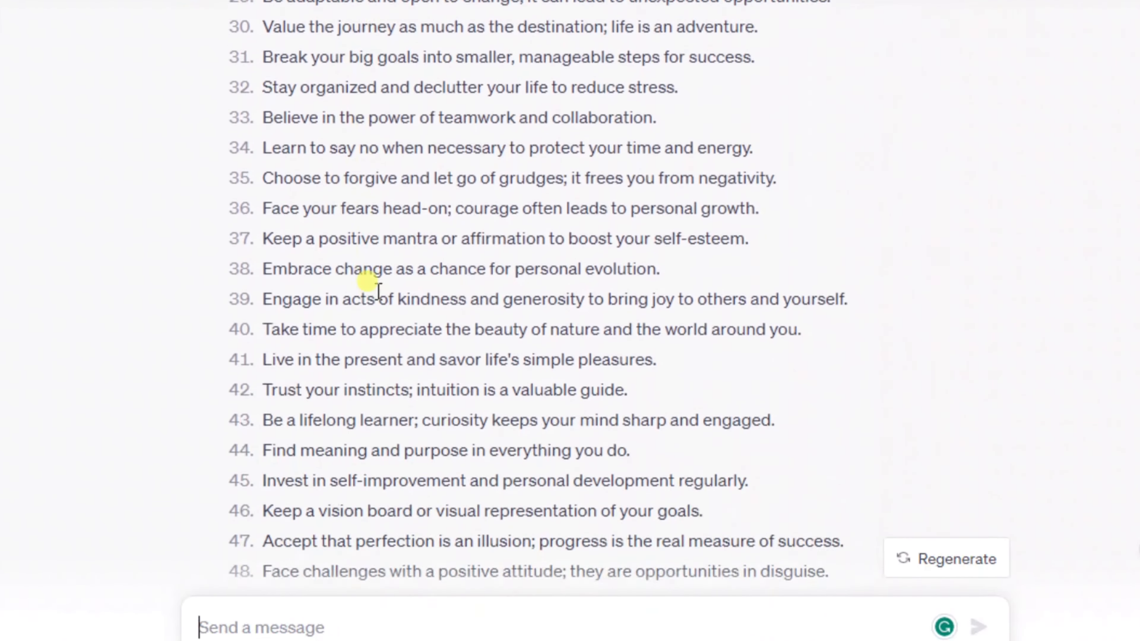
scroll(378, 290, "down", 5)
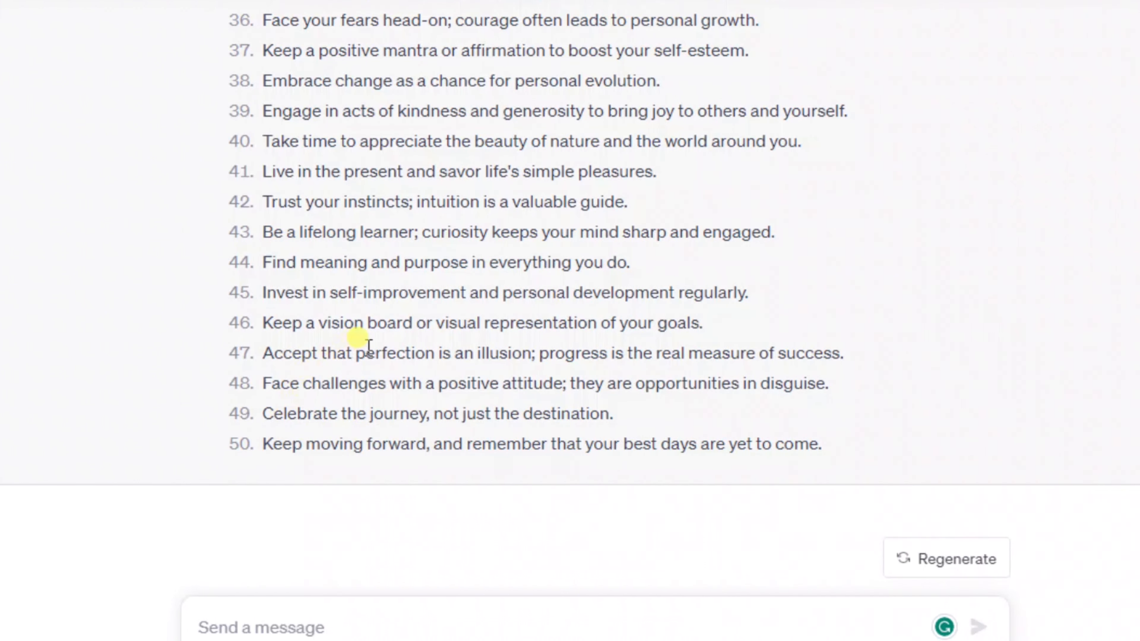
left_click_drag(263, 444, 726, 434)
- Switch to the KDP help page on trim size, bleed and margins and review its trim size and bleed sections
left_click(740, 28)
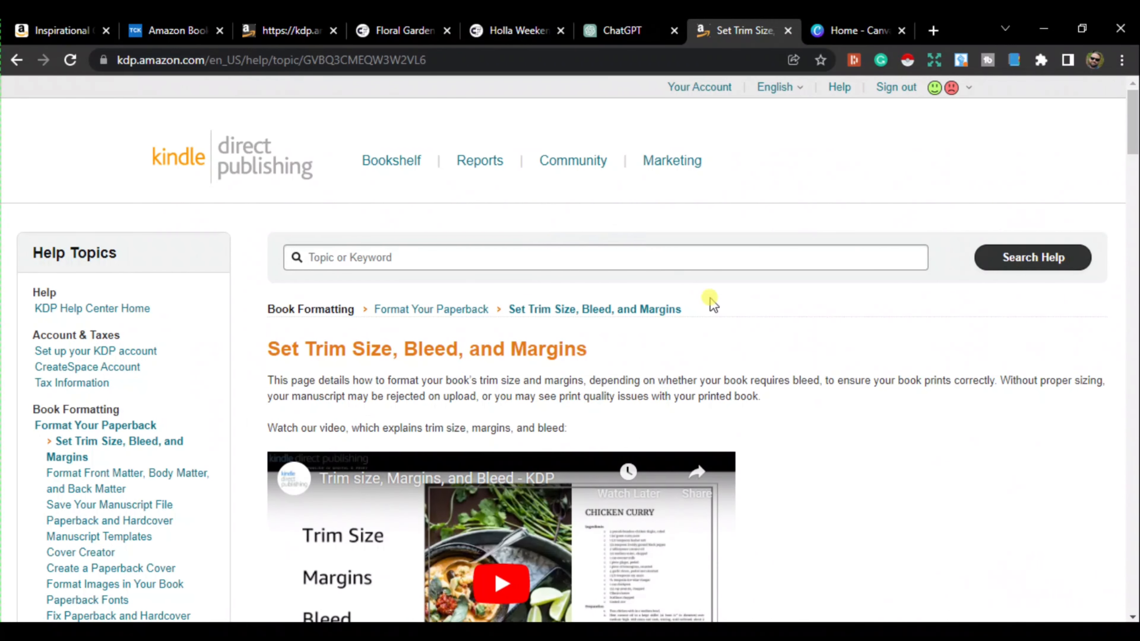
scroll(727, 309, "down", 10)
scroll(781, 308, "down", 5)
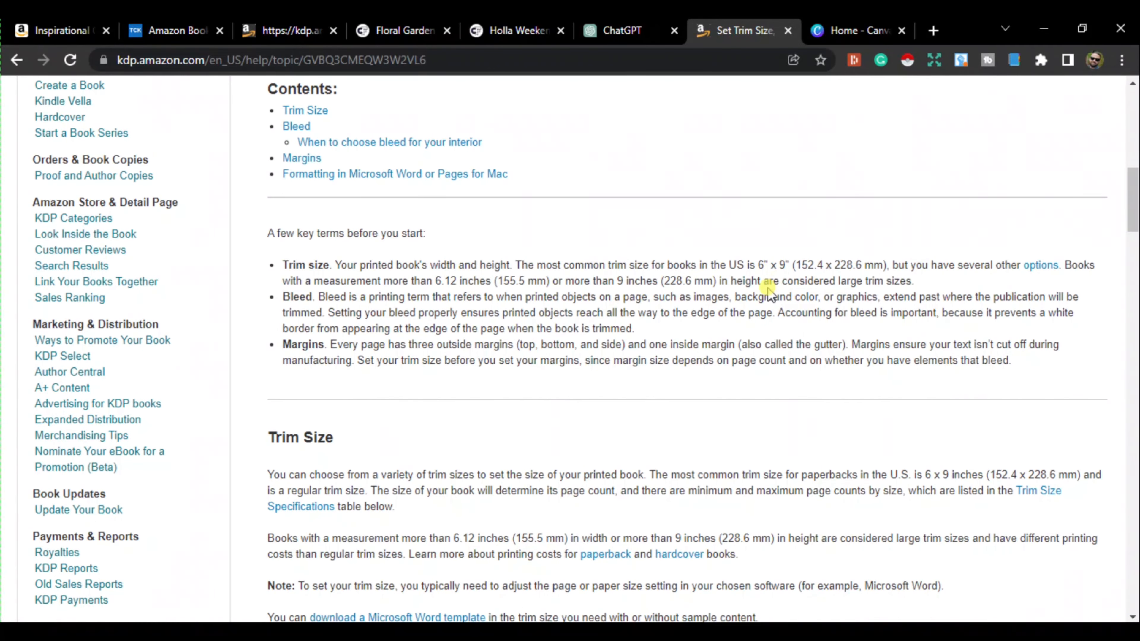
scroll(768, 294, "down", 11)
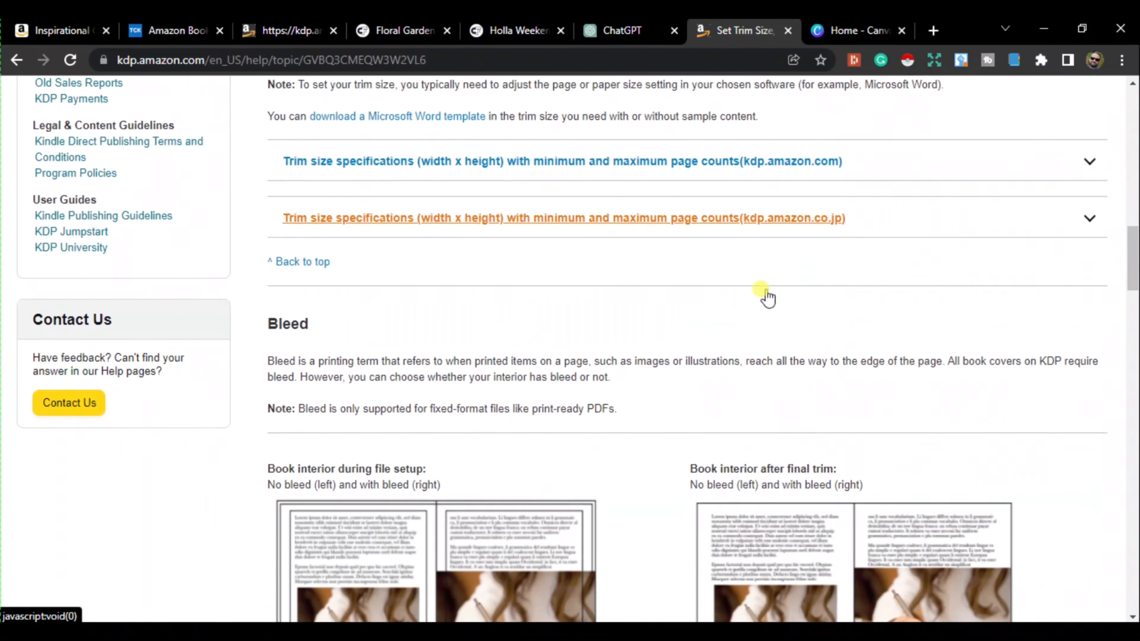
scroll(709, 300, "up", 1)
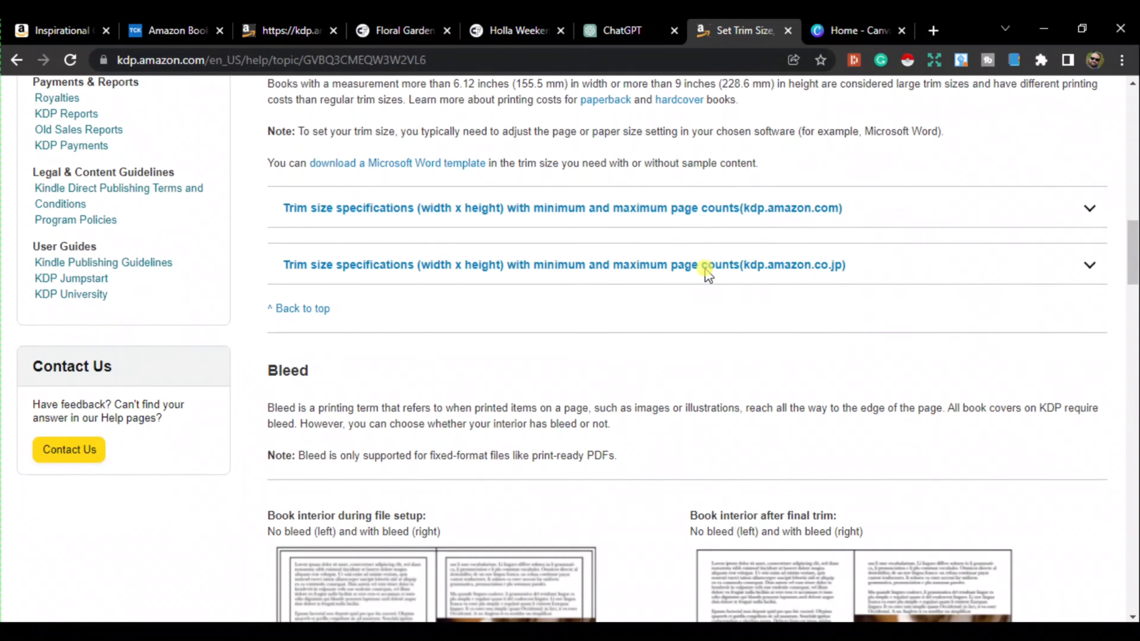
scroll(704, 270, "down", 11)
scroll(702, 267, "up", 5)
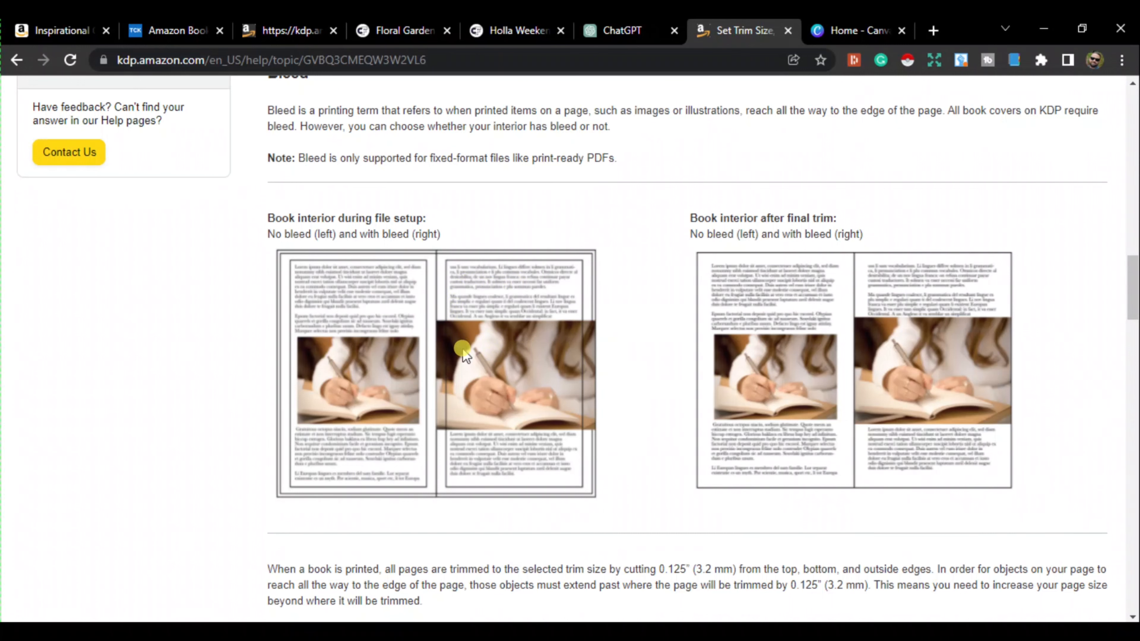
- Look up the page size with bleed for an 8.5" x 11" book in the page size examples table
scroll(490, 359, "down", 10)
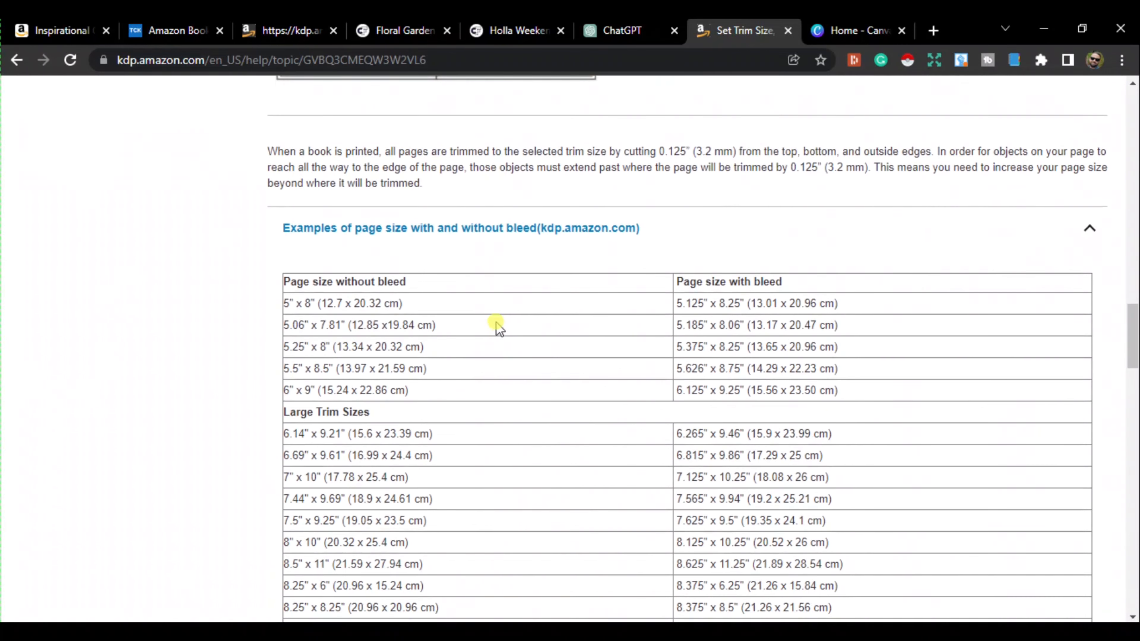
scroll(477, 311, "down", 2)
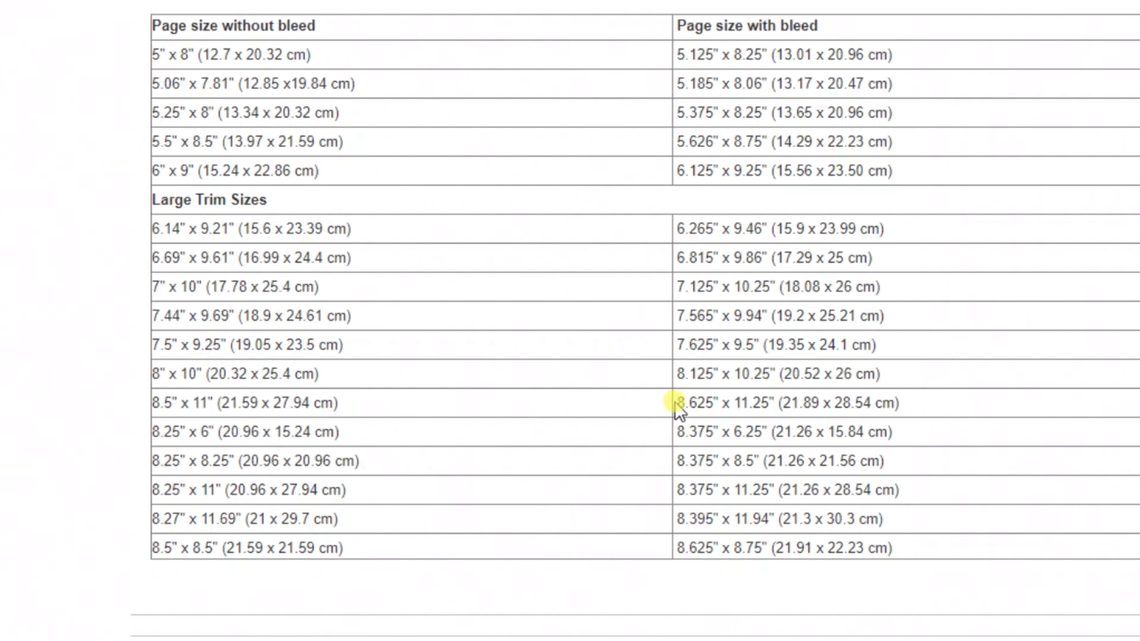
left_click_drag(676, 403, 780, 403)
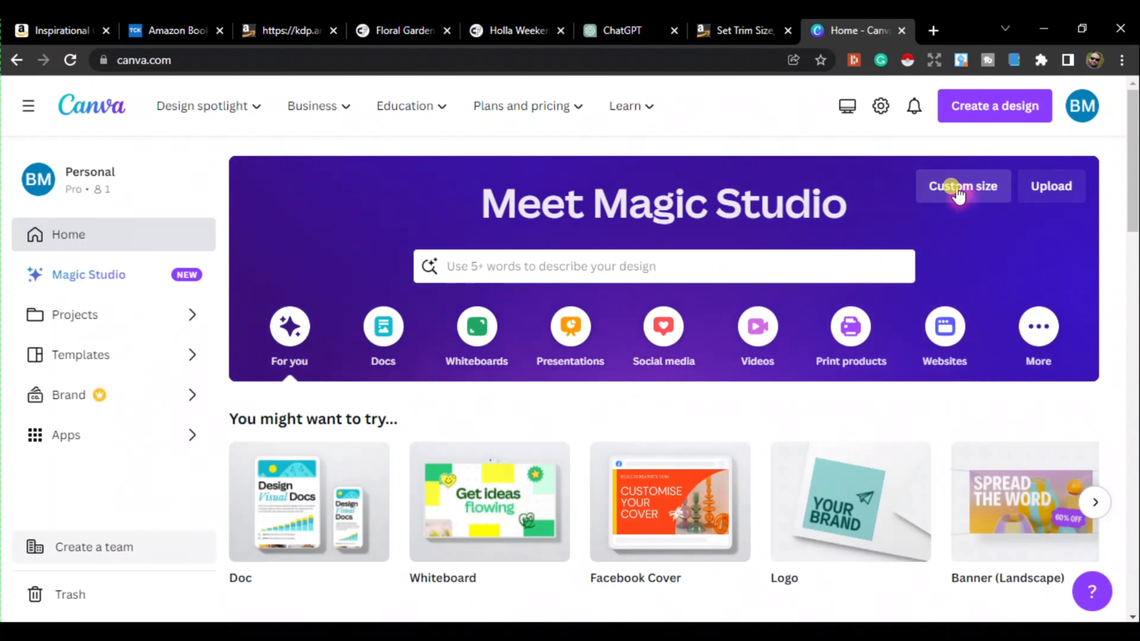
- Create a new custom-size design measuring 8.625 in wide by 11.25 in high
left_click(960, 198)
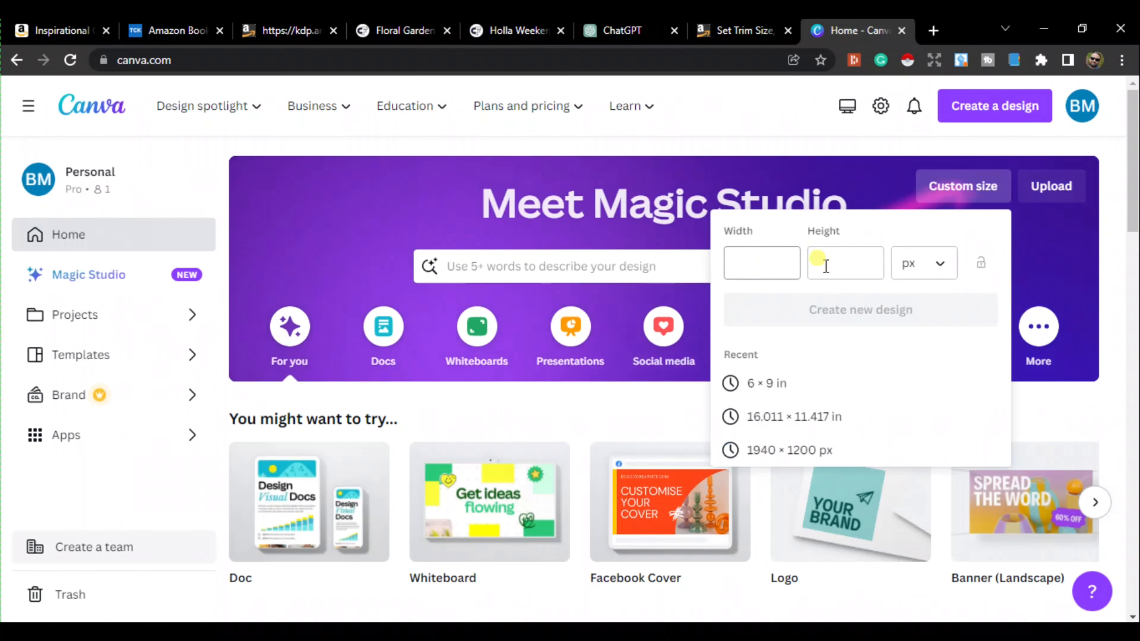
left_click(936, 269)
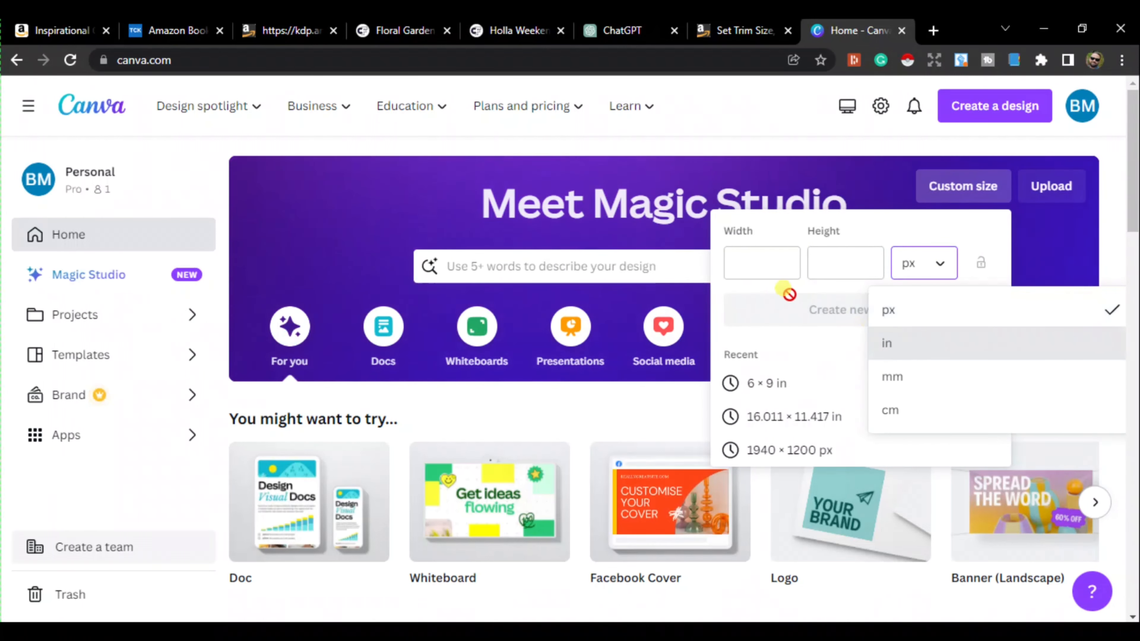
left_click(886, 343)
left_click(769, 263)
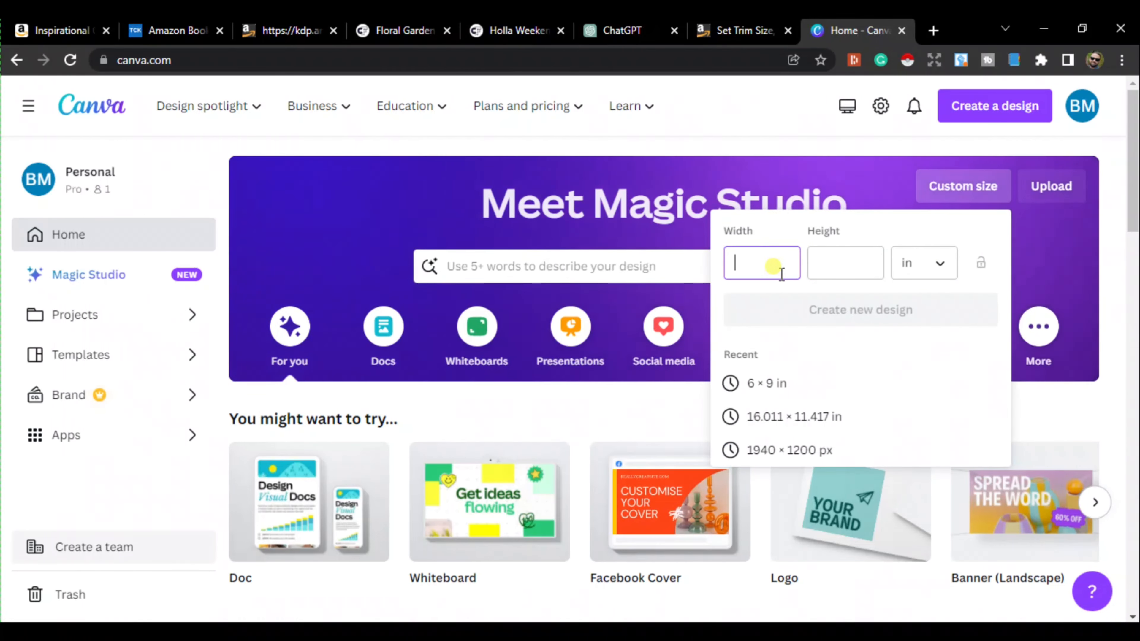
type("8.6")
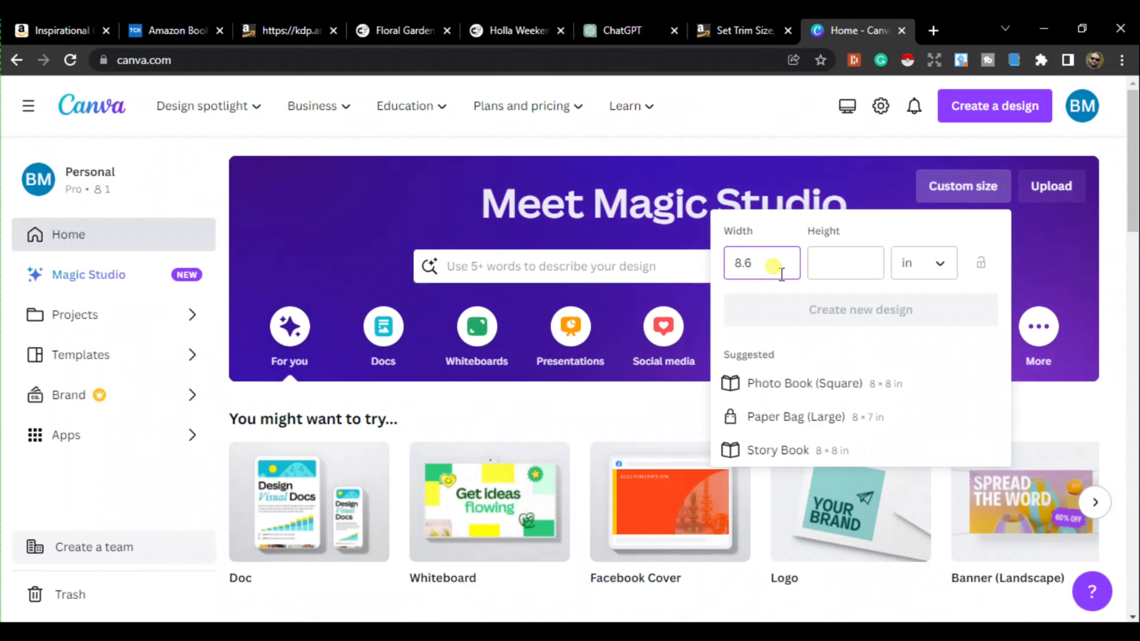
type("25")
left_click(825, 263)
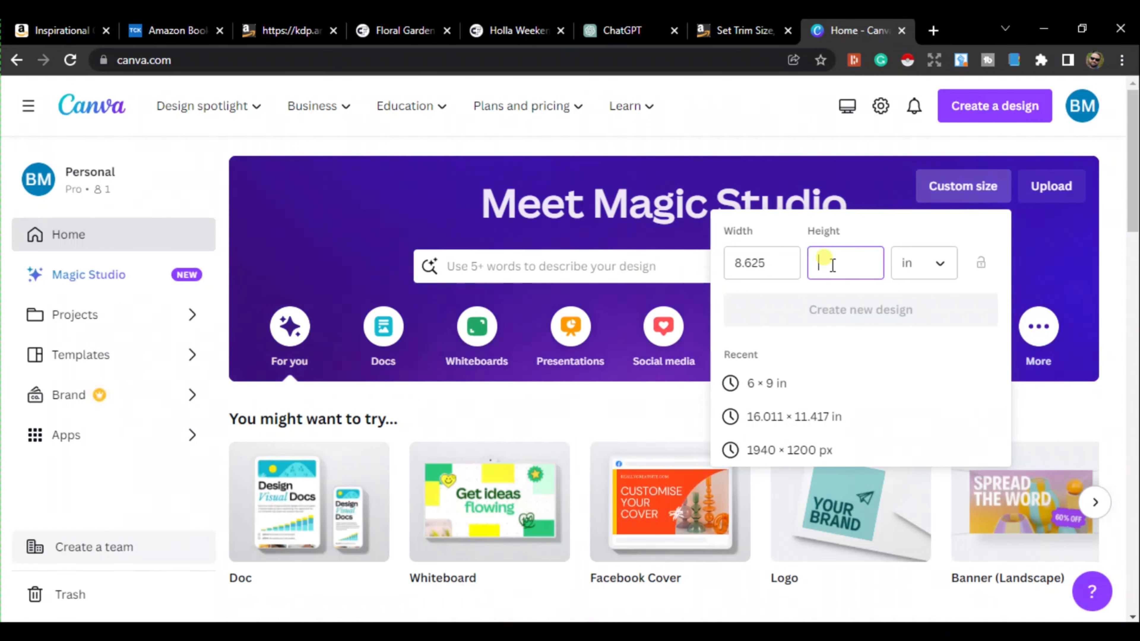
type("11")
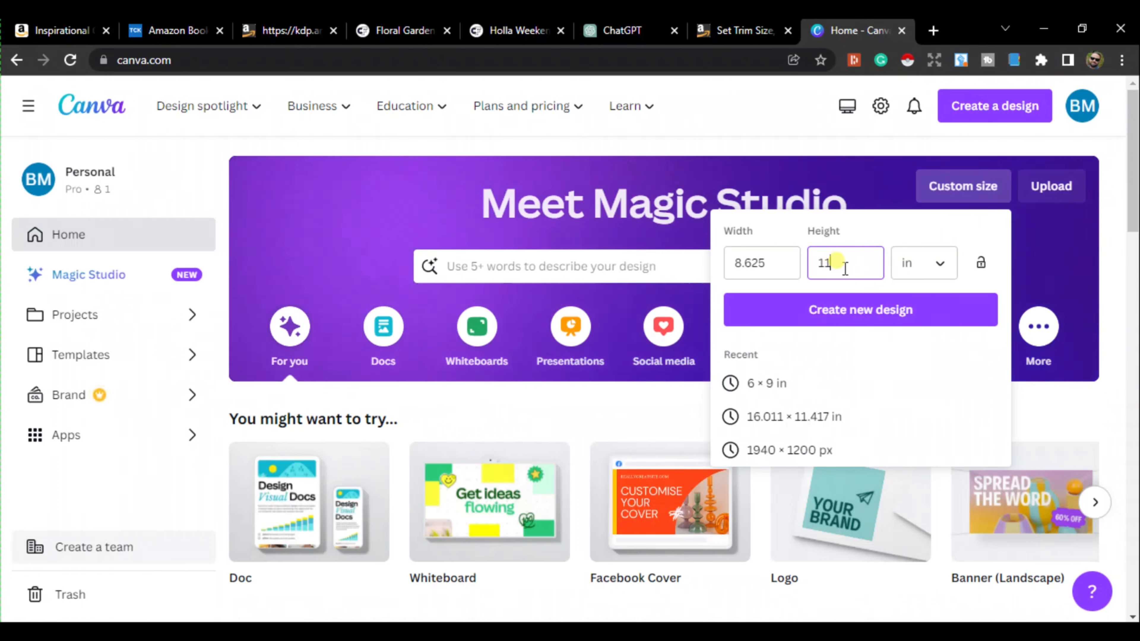
type(".25")
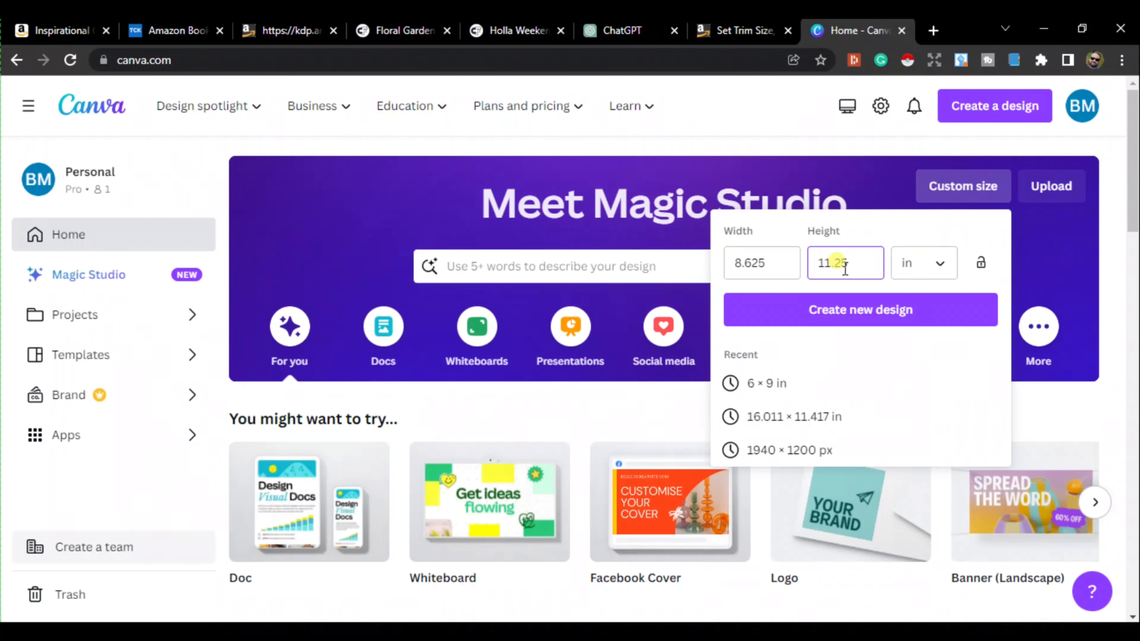
left_click(870, 313)
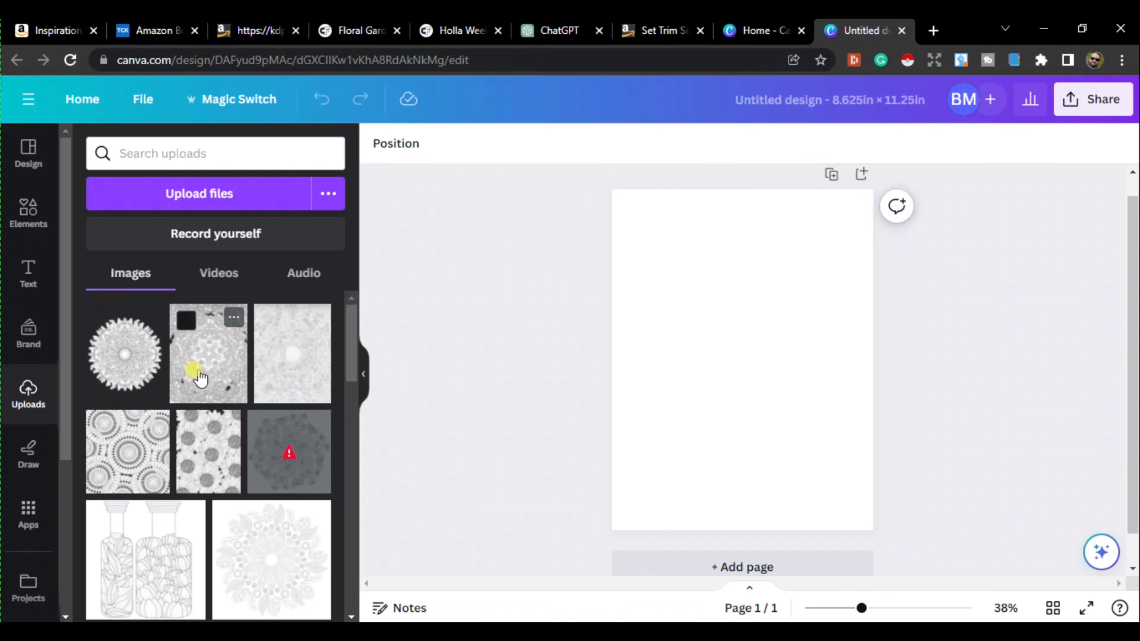
- Add the uploaded full-page mandala pattern with the round centre and enlarge it past the edges to cover the whole page
left_click(278, 384)
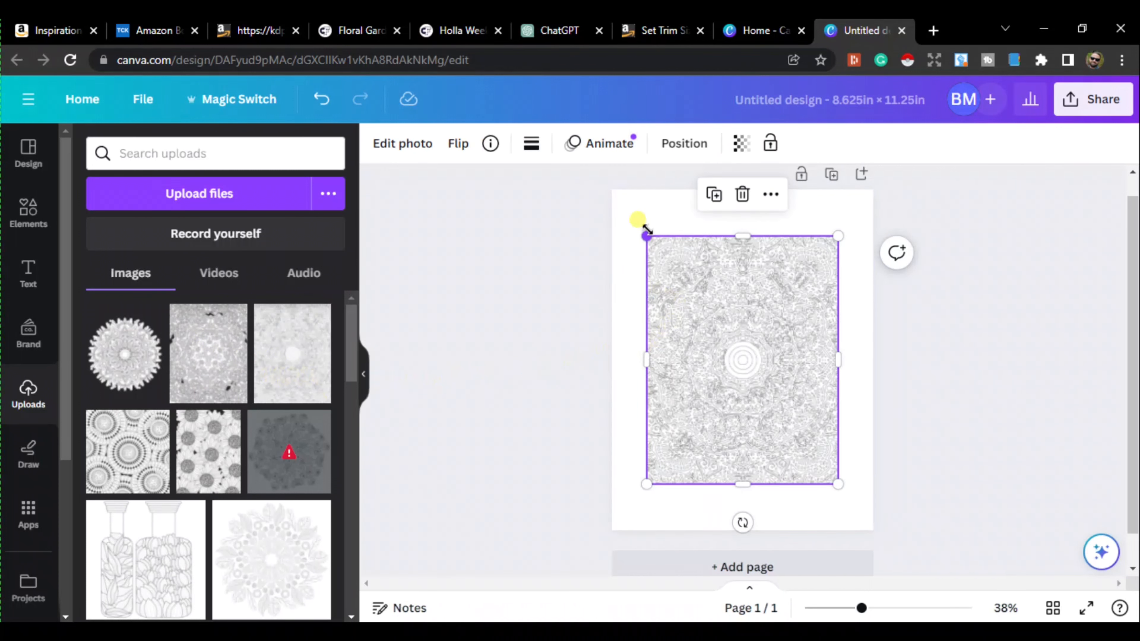
left_click_drag(640, 226, 595, 169)
left_click_drag(839, 485, 895, 553)
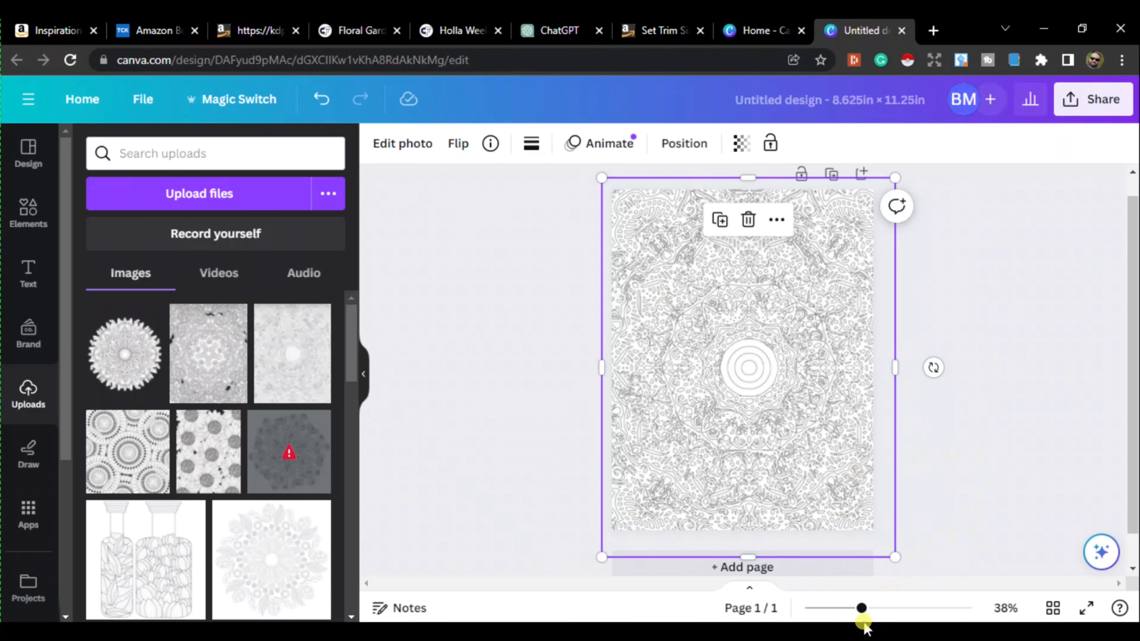
mouse_move(862, 617)
left_mouse_down()
mouse_move(902, 623)
mouse_move(866, 615)
left_mouse_up()
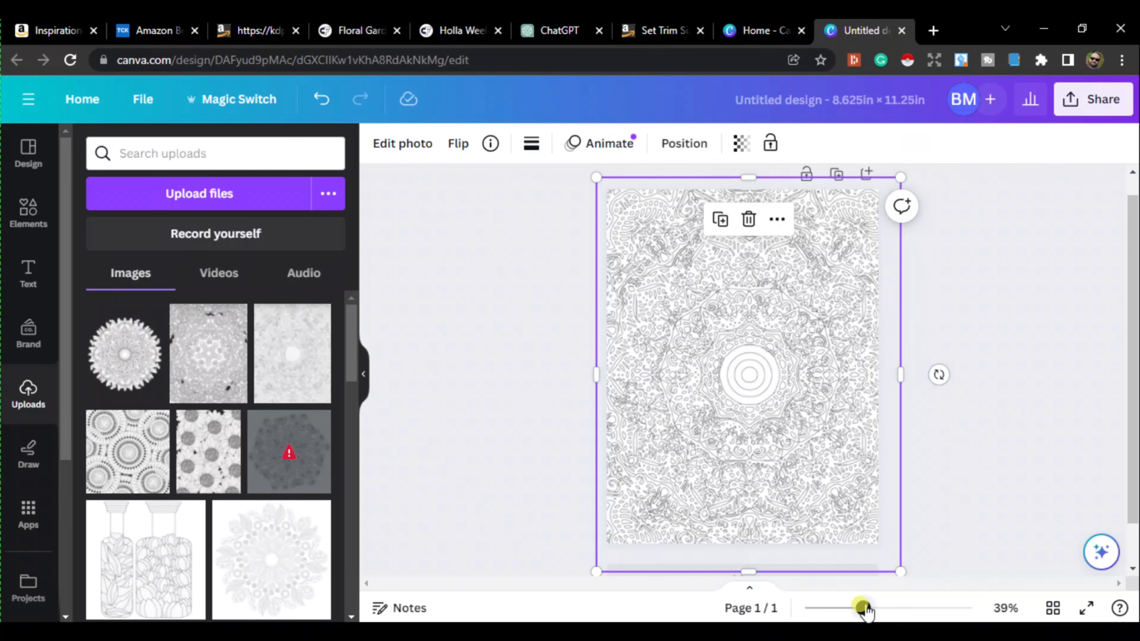
left_click(1009, 453)
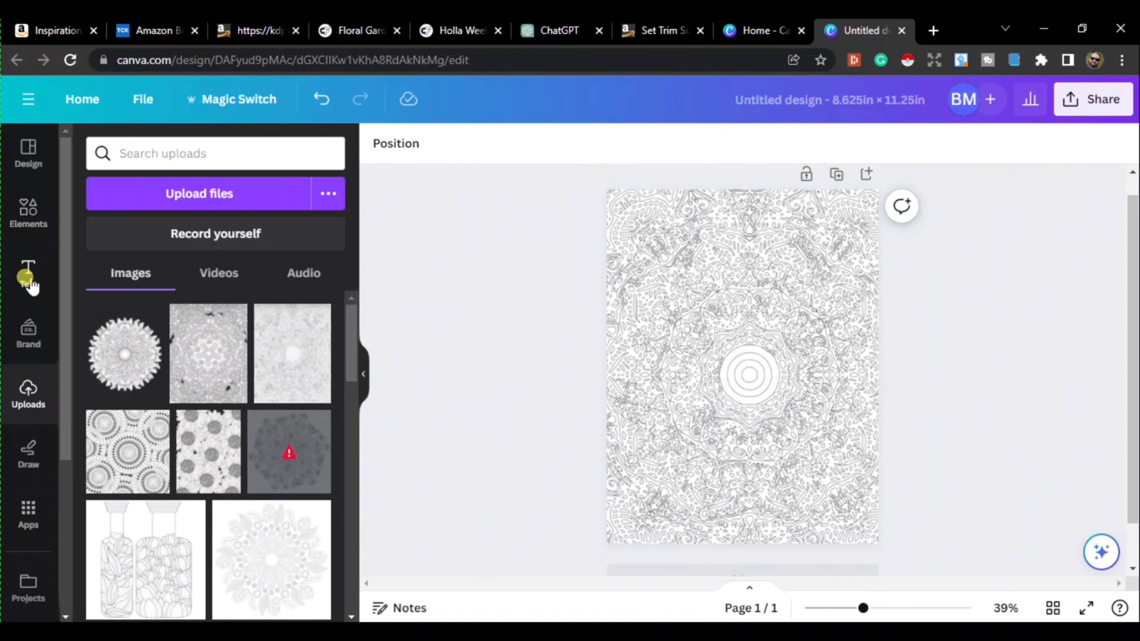
- Add the text "Keep moving forward, and remember that your best days are yet to come." to the page and delete the placeholder heading
left_click(27, 276)
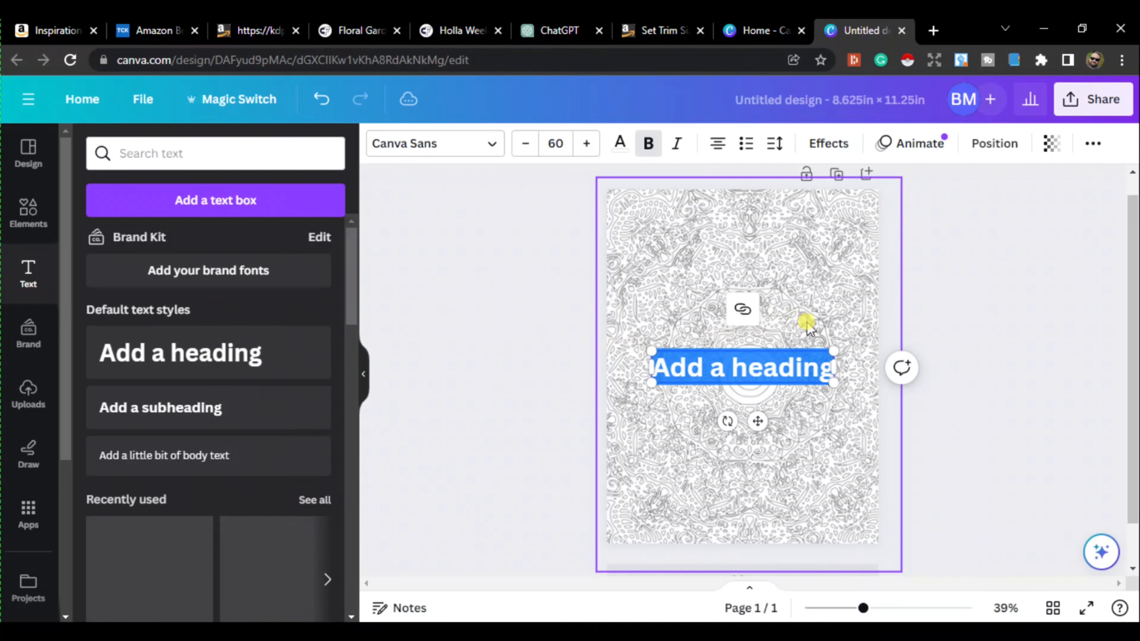
type("Keep moving forward, and remember that your best days are yet to come.")
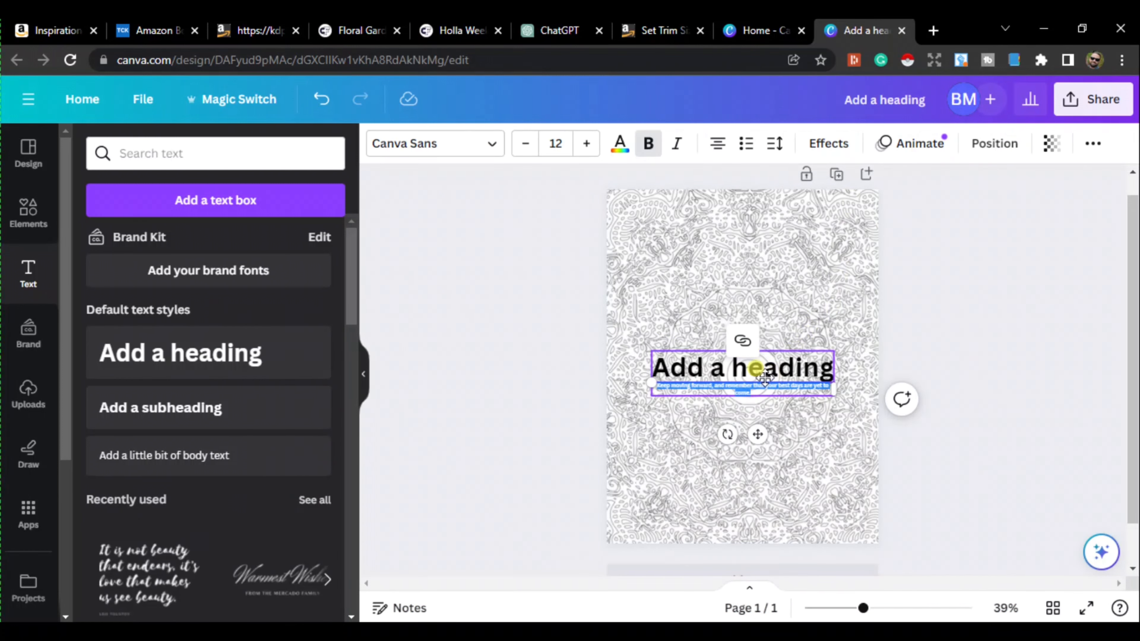
key("Escape")
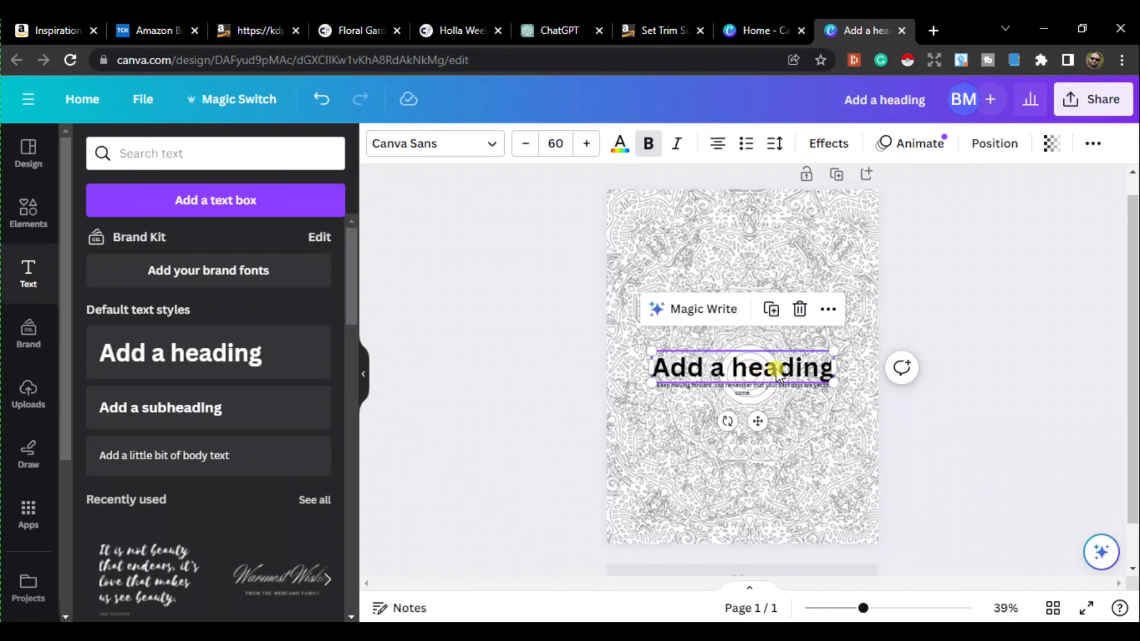
key("Delete")
- Increase the font size of the whole quote to 53
left_click(776, 387)
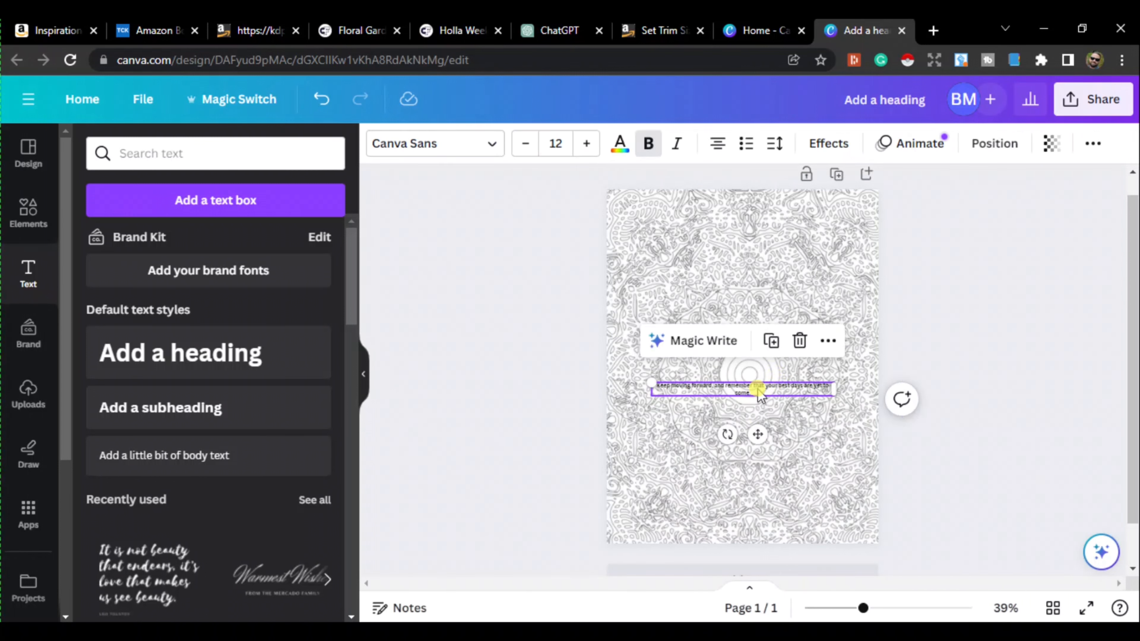
double_click(758, 390)
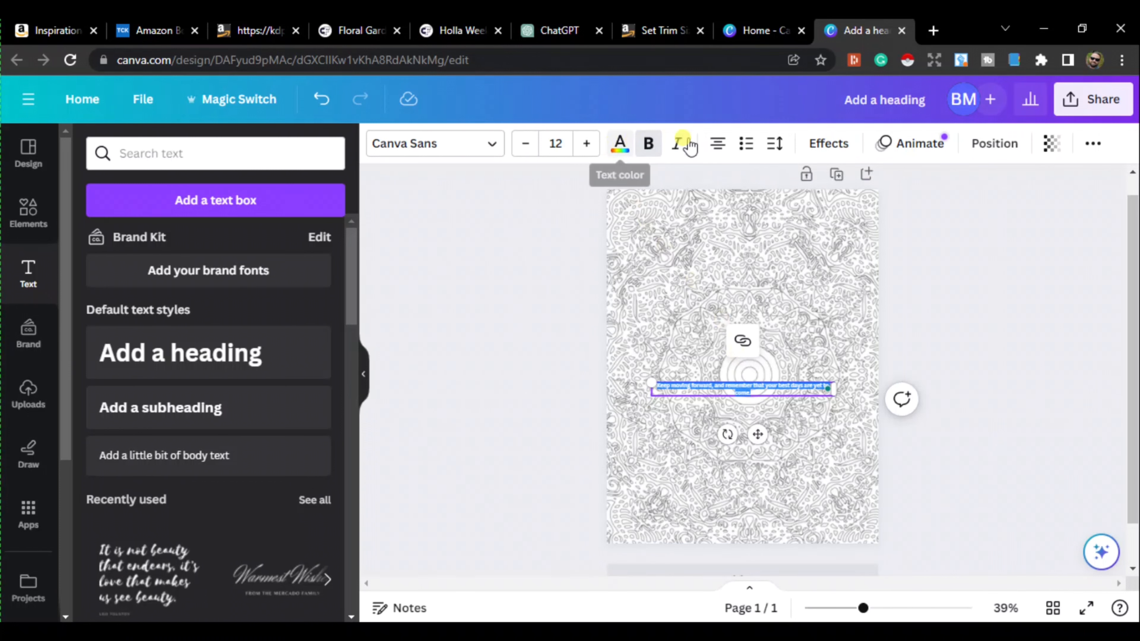
left_click(586, 143)
left_click(586, 143)
left_click(586, 144)
left_click(585, 144)
left_click(586, 143)
left_click(586, 143)
left_click(586, 144)
left_click(586, 143)
left_click(586, 143)
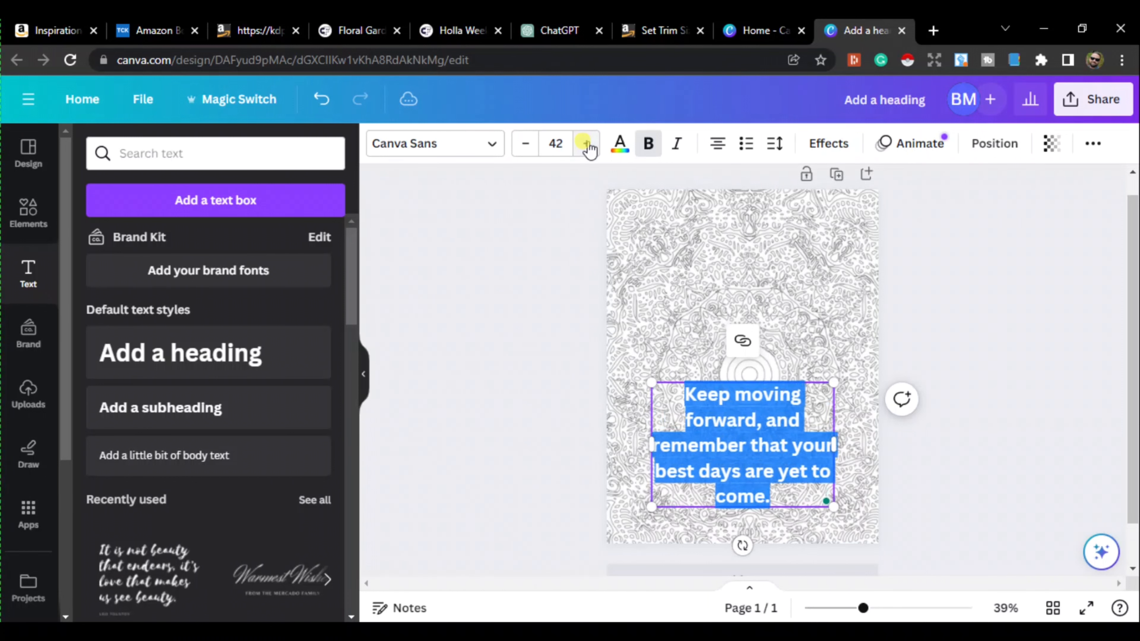
left_click(586, 143)
left_click(586, 143)
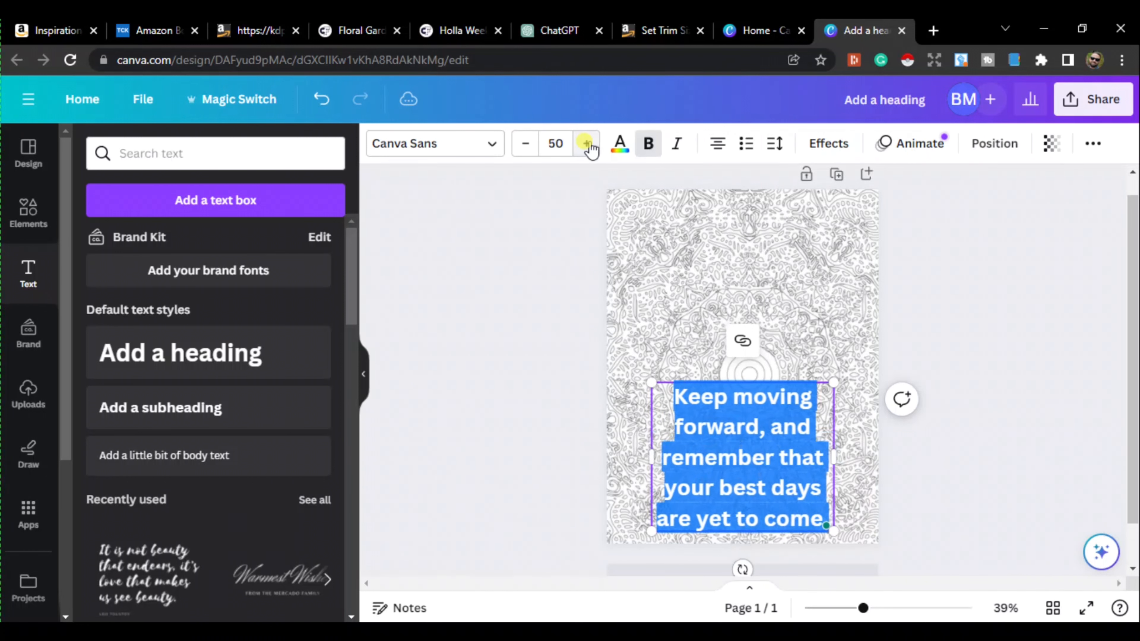
left_click(585, 143)
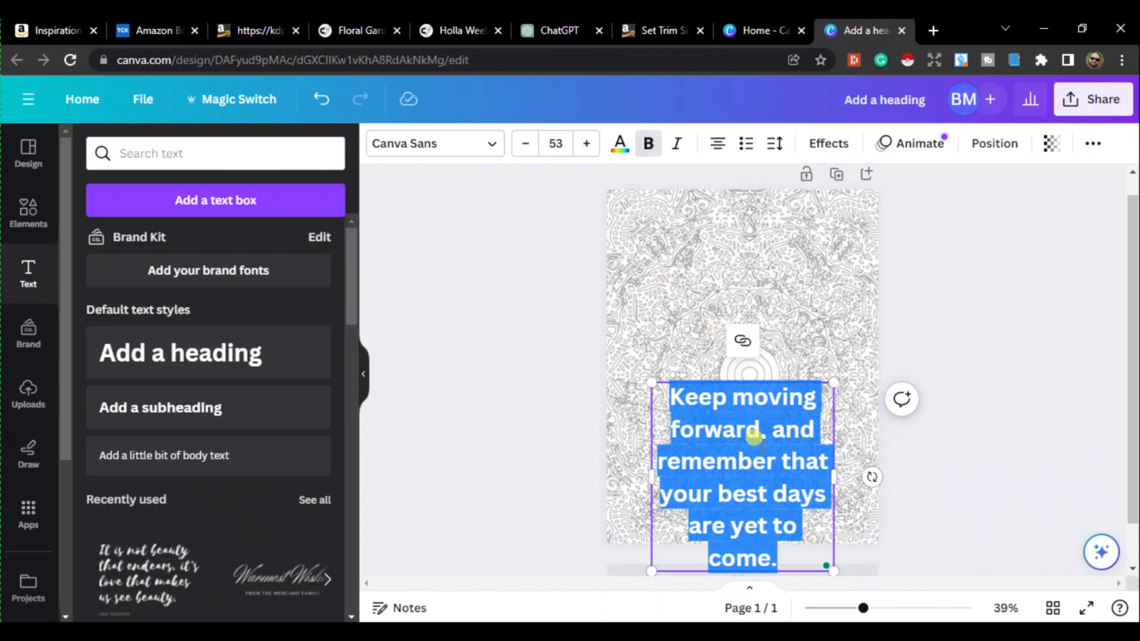
- Move the quote up over the middle of the mandala page and delete the period after "come"
left_click_drag(725, 437, 729, 316)
left_click(786, 442)
left_click(786, 438)
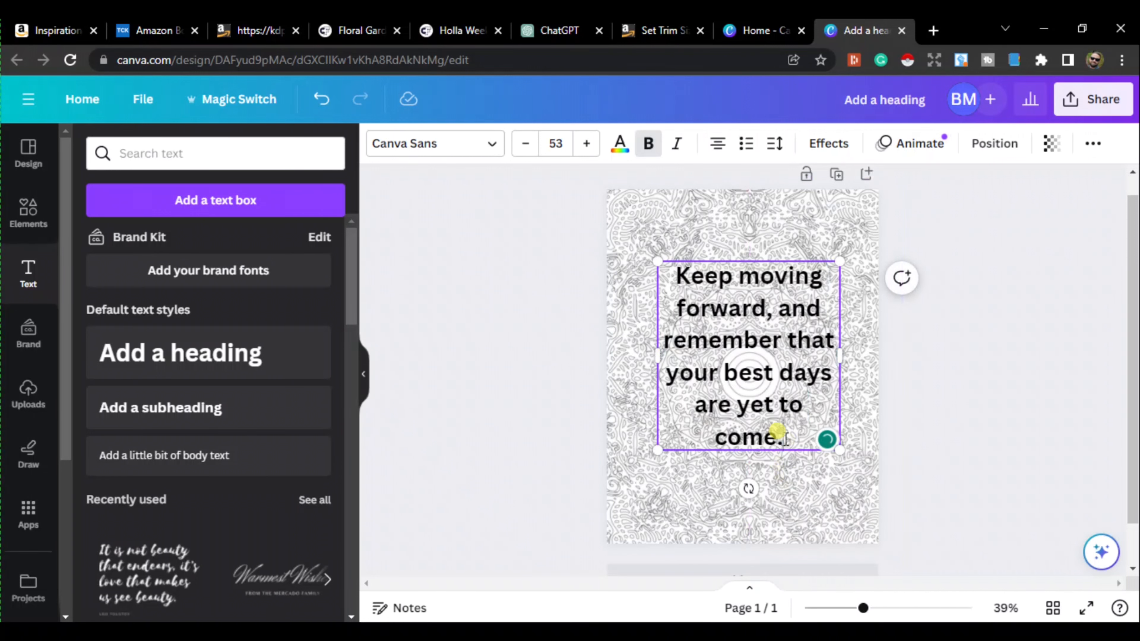
key("BackSpace")
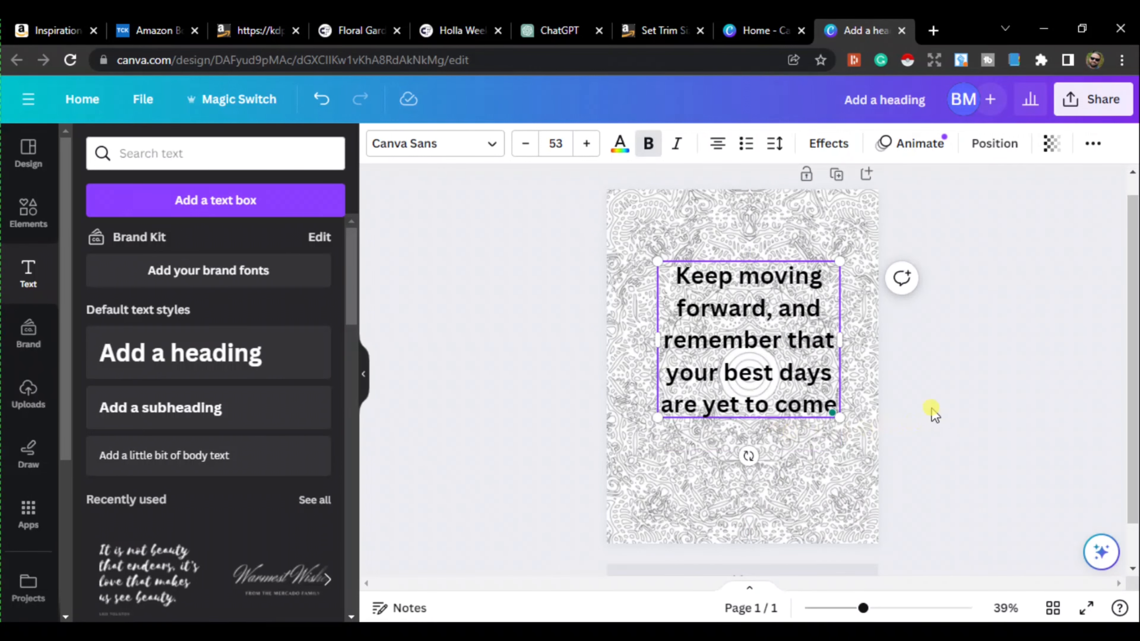
left_click_drag(768, 344, 766, 373)
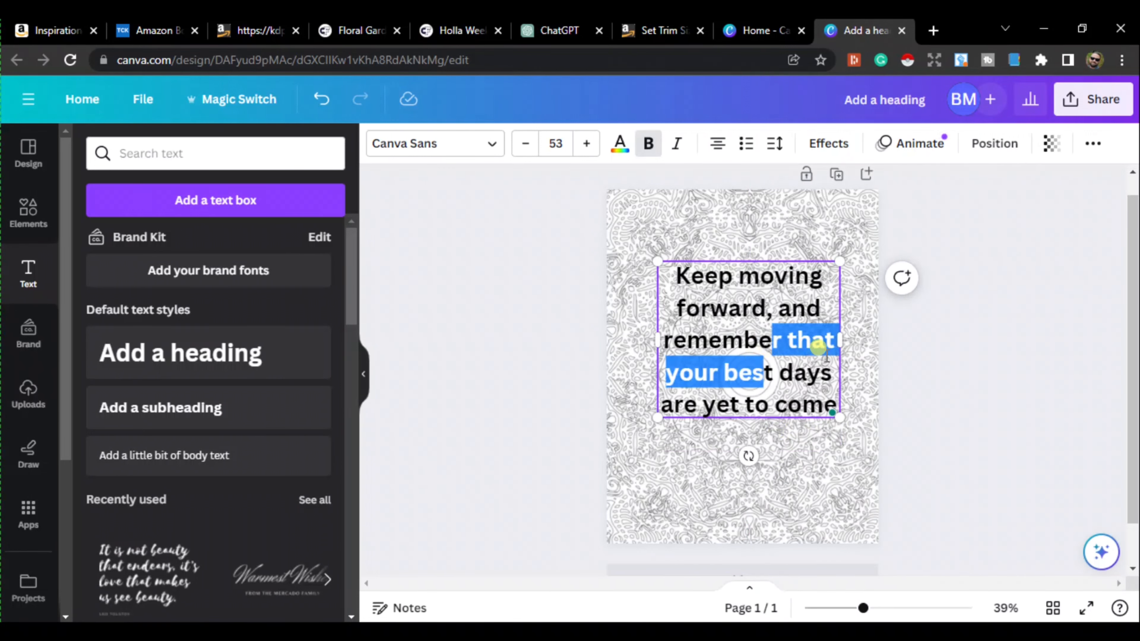
left_click(941, 374)
left_click(740, 323)
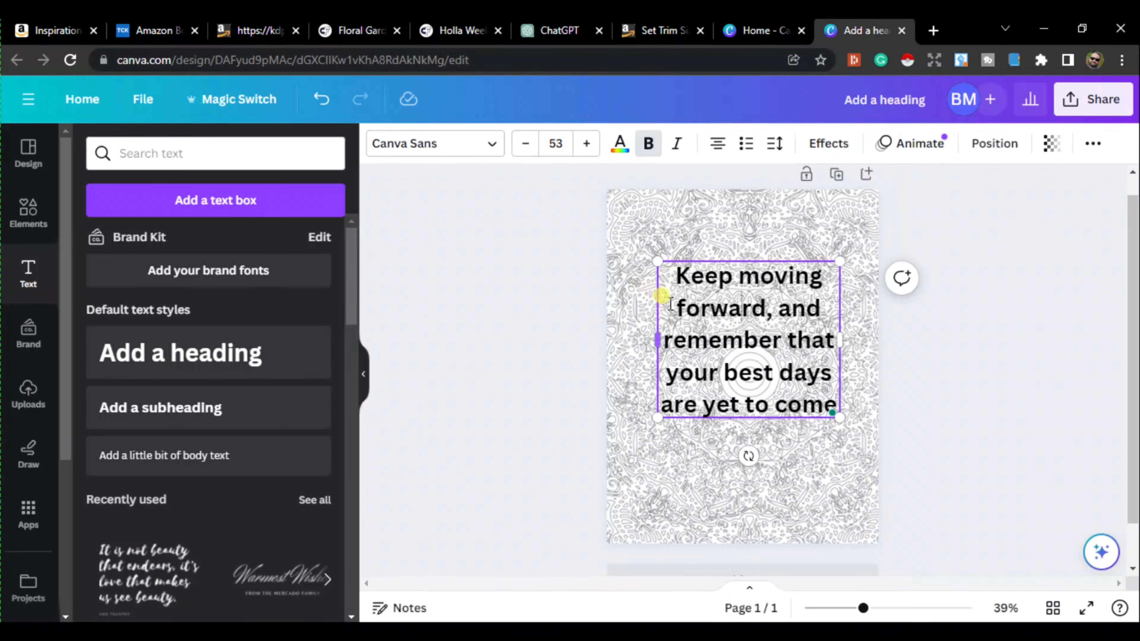
- Upload the custom font file Holla Weekend.otf and apply the Holla Weekend font to the whole quote
double_click(746, 330)
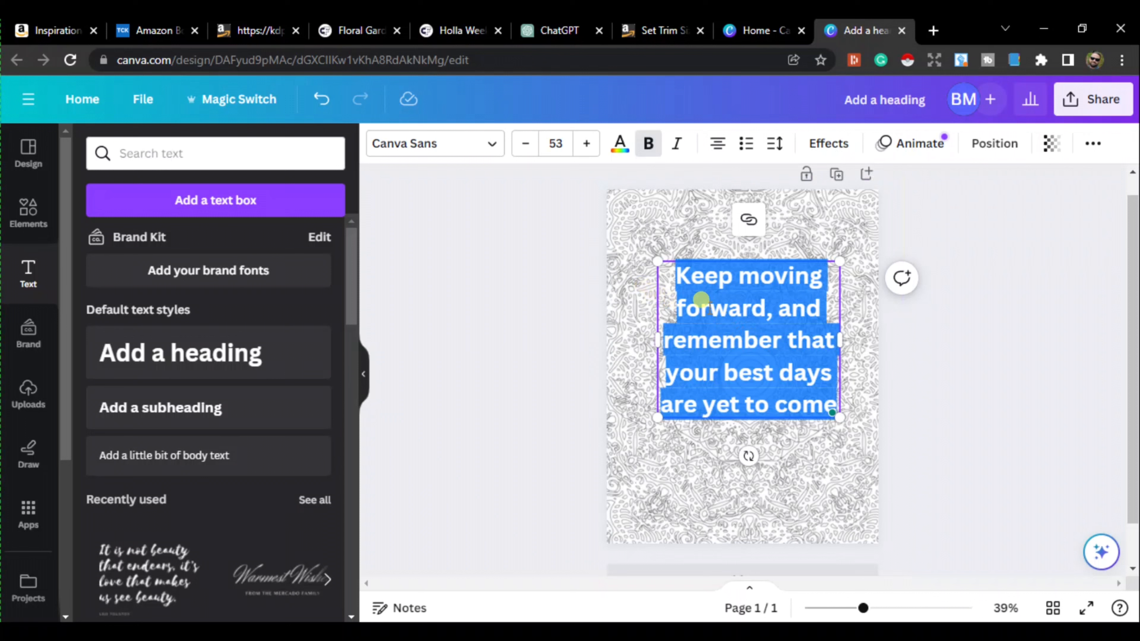
left_click(493, 148)
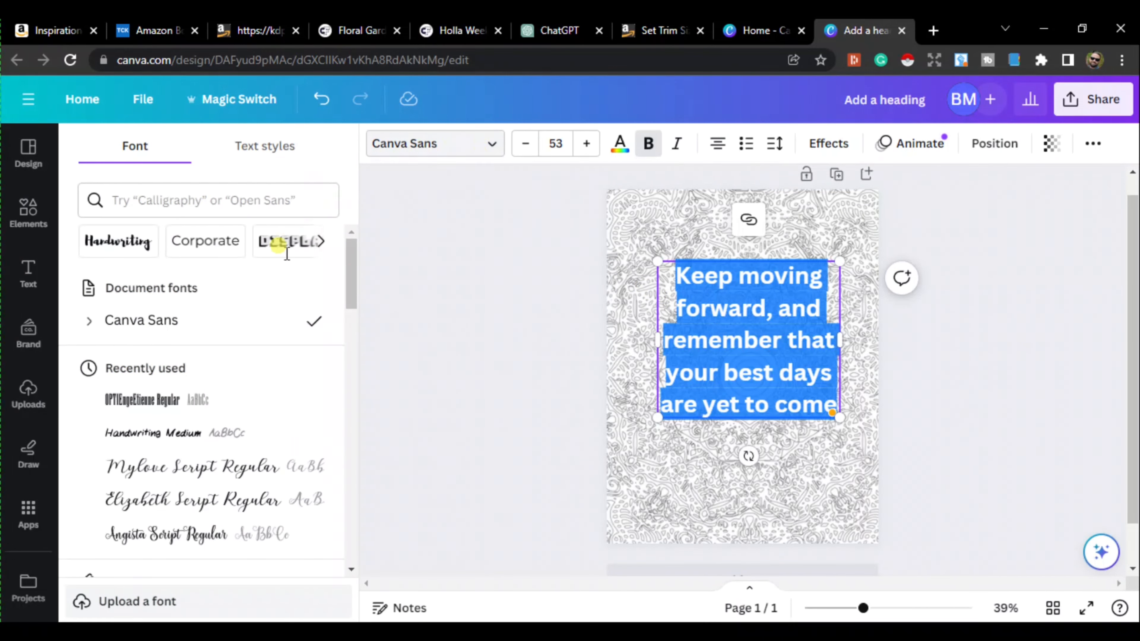
left_click(181, 607)
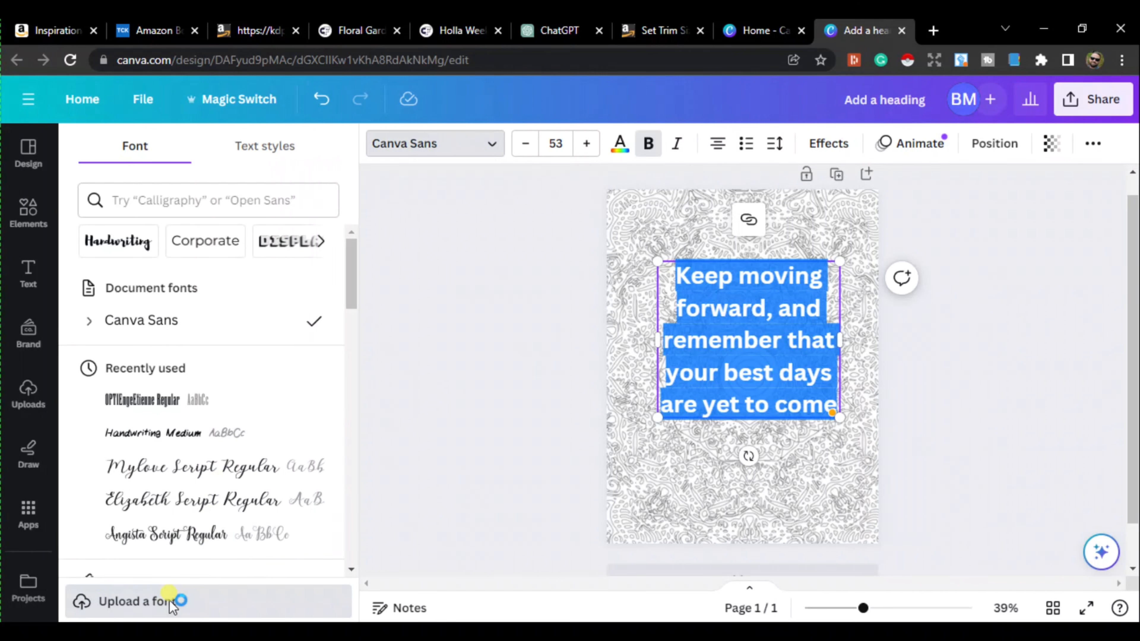
left_click(173, 604)
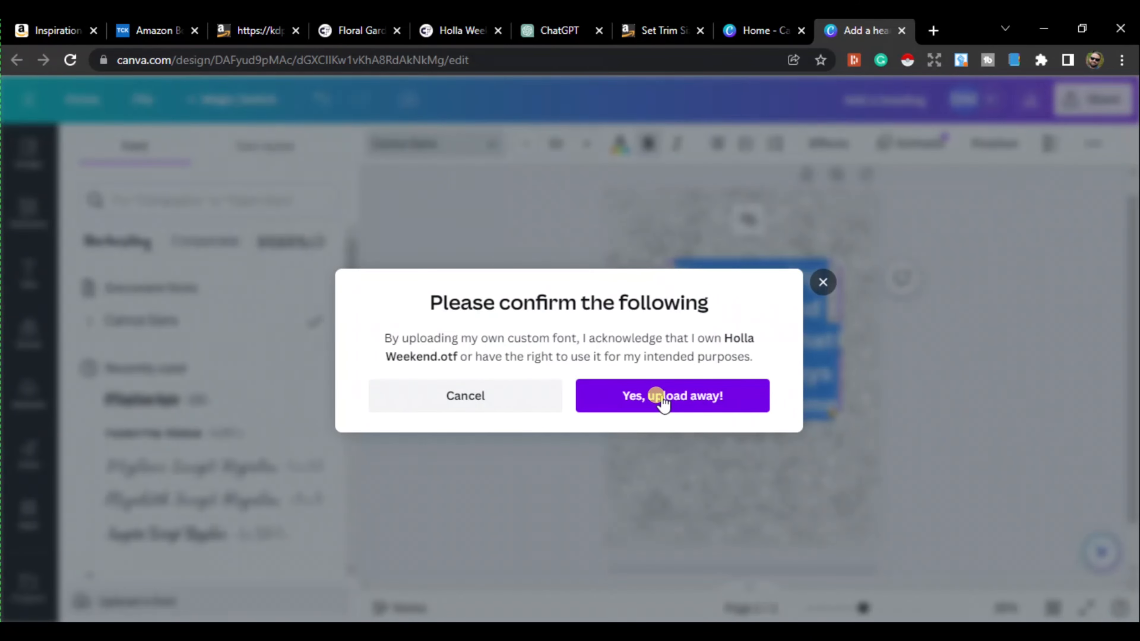
left_click(663, 401)
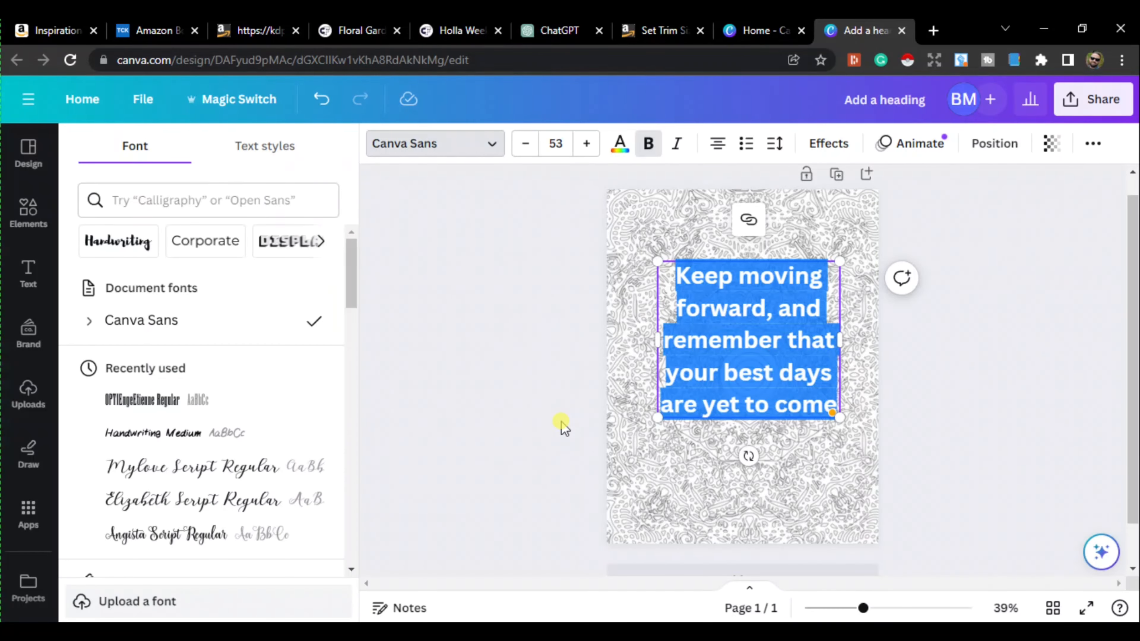
left_click_drag(350, 281, 272, 463)
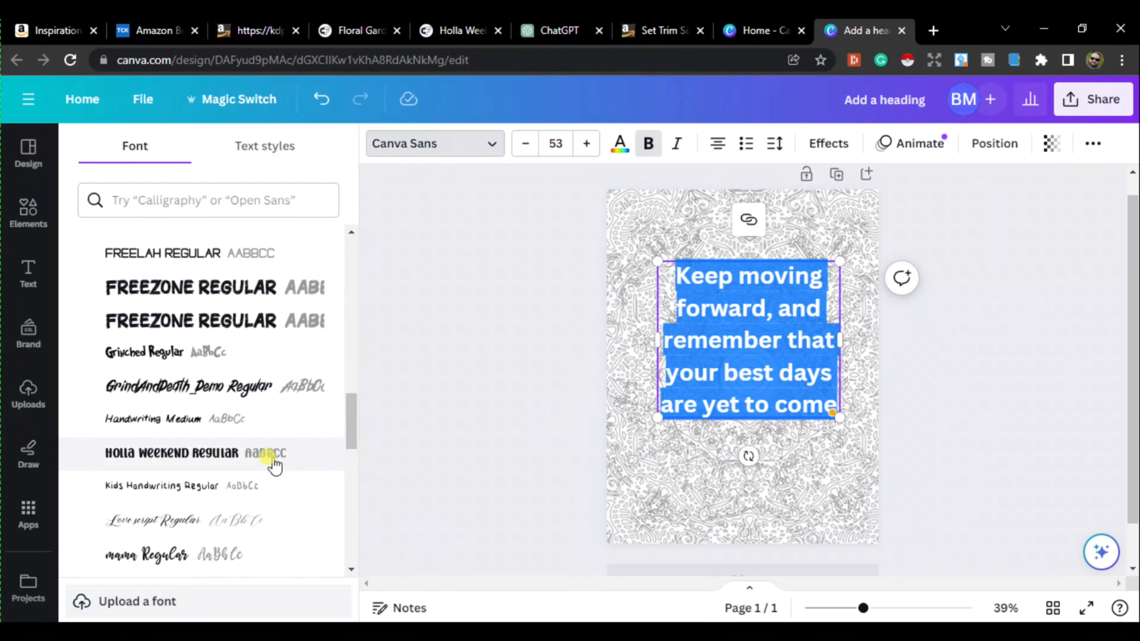
left_click(209, 466)
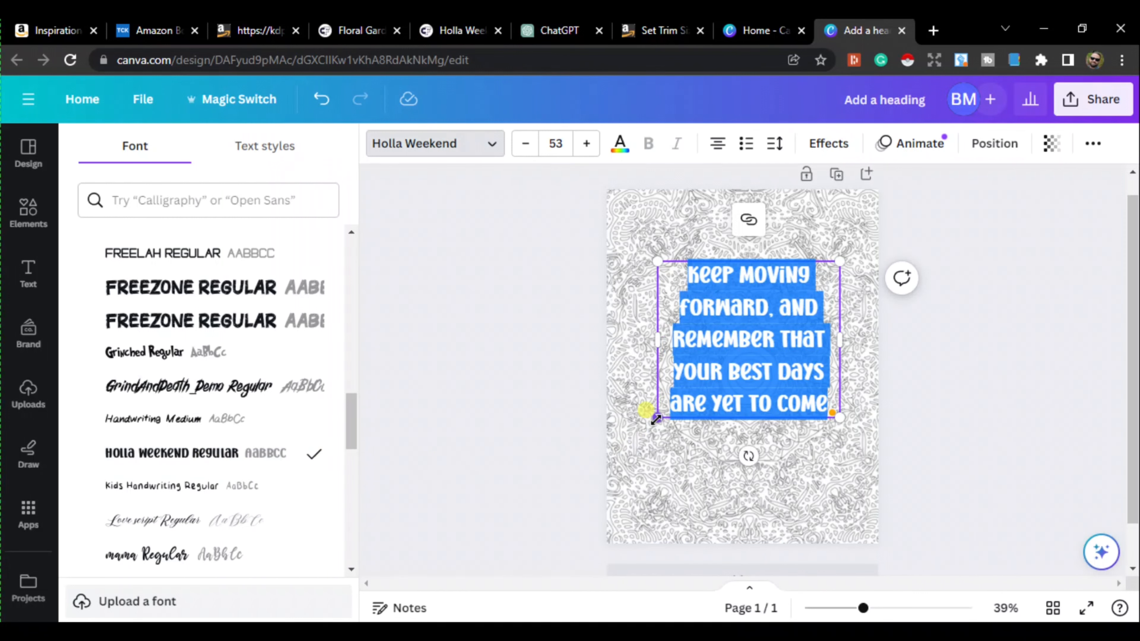
- Enlarge the quote to font size 72.6 and centre it horizontally on the mandala page
left_click_drag(634, 469, 631, 479)
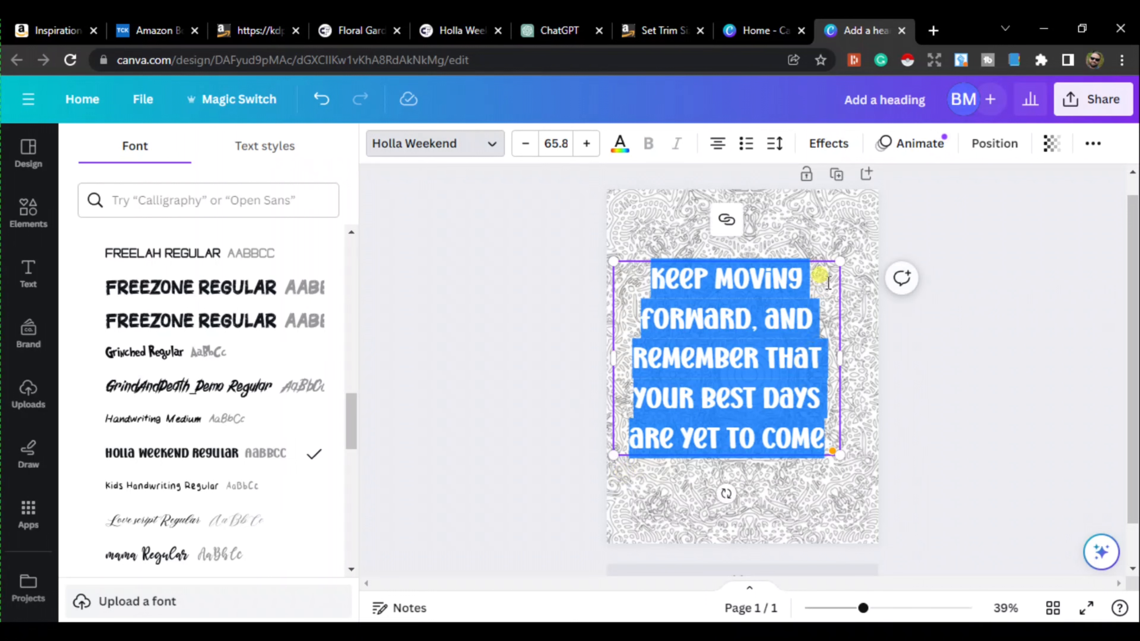
left_click_drag(842, 256, 897, 374)
left_click(1019, 410)
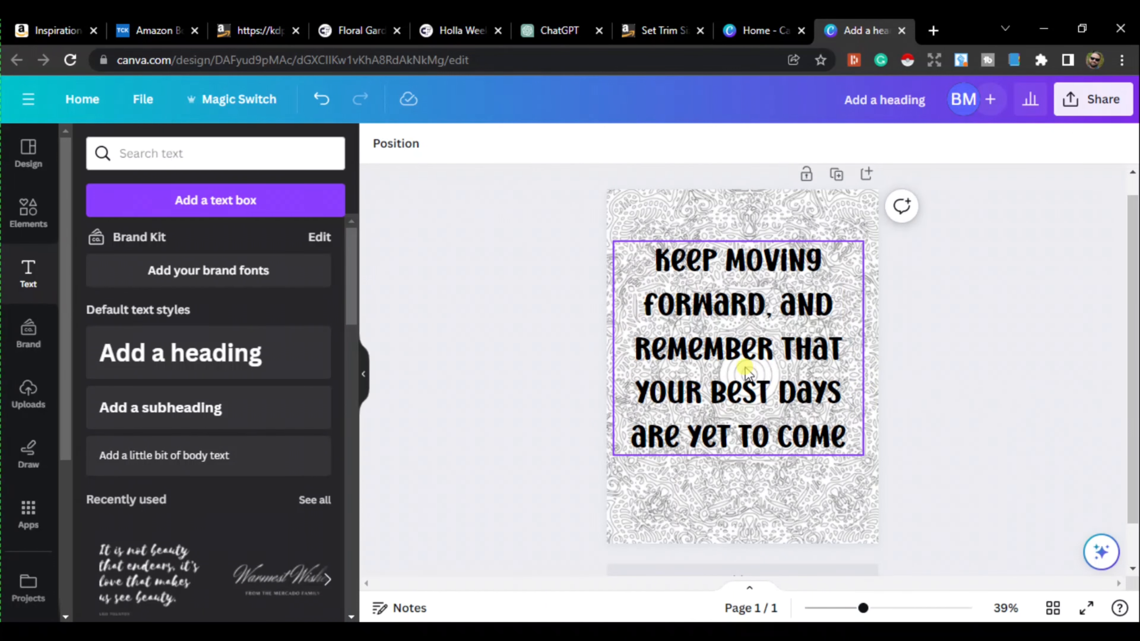
left_click_drag(744, 369, 749, 375)
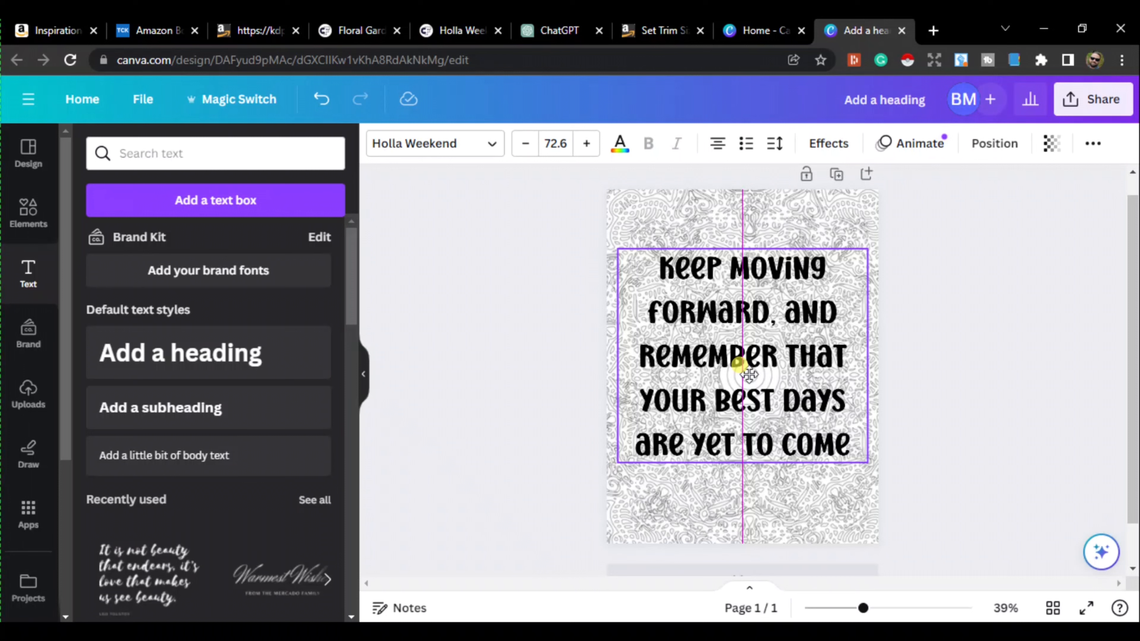
left_click_drag(749, 375, 749, 375)
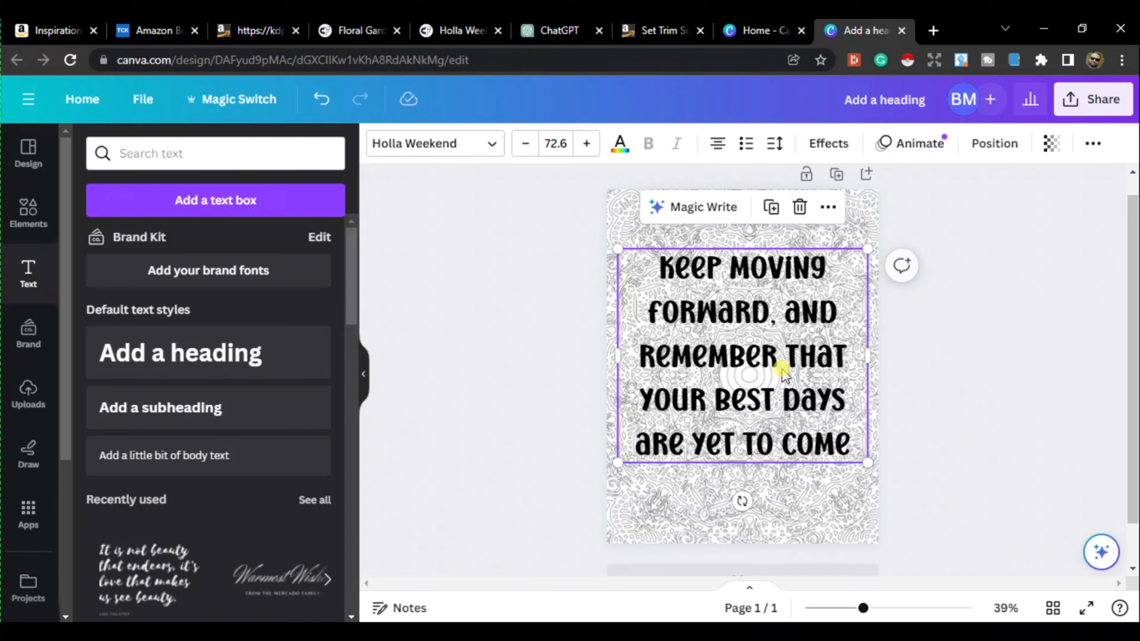
- Reduce the line spacing of the whole quote to 1.1
double_click(795, 363)
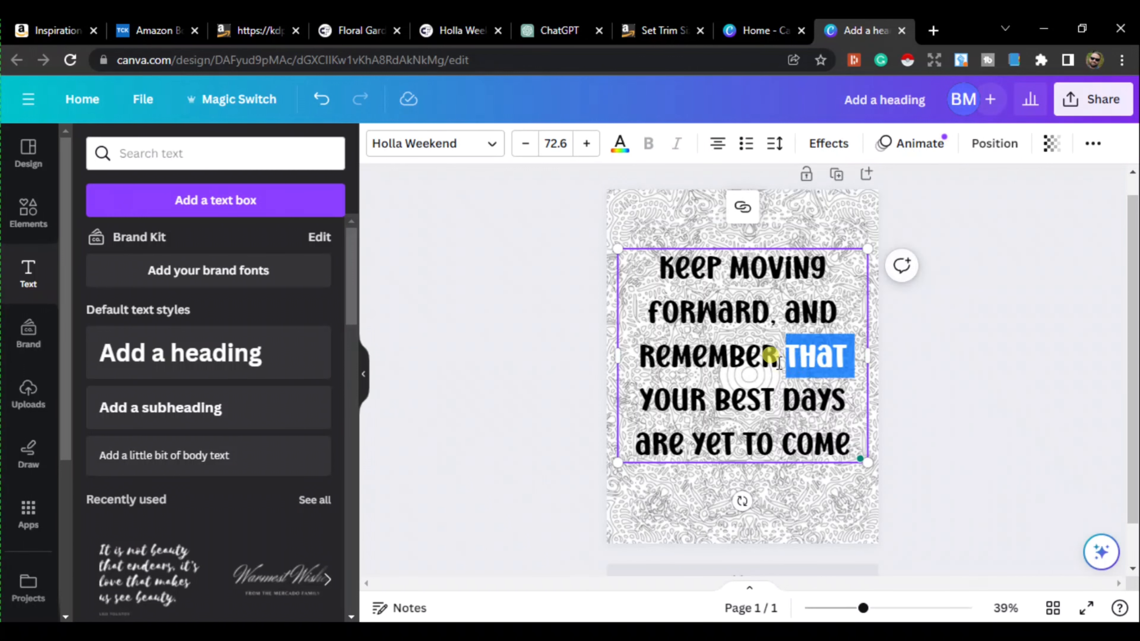
triple_click(771, 355)
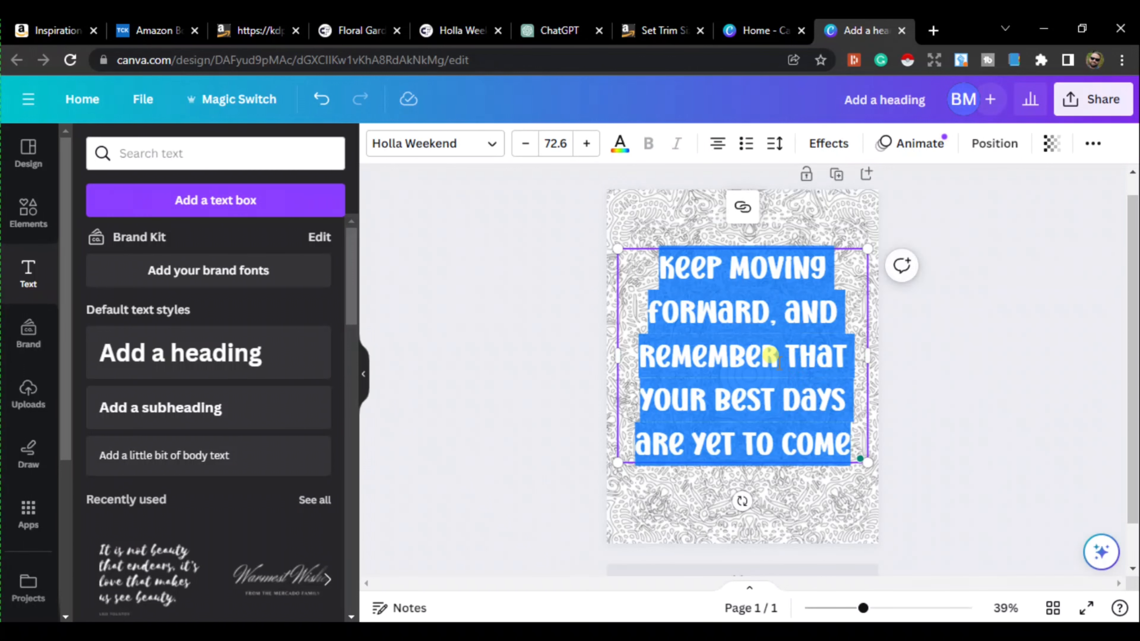
left_click(773, 144)
left_click_drag(862, 266, 836, 262)
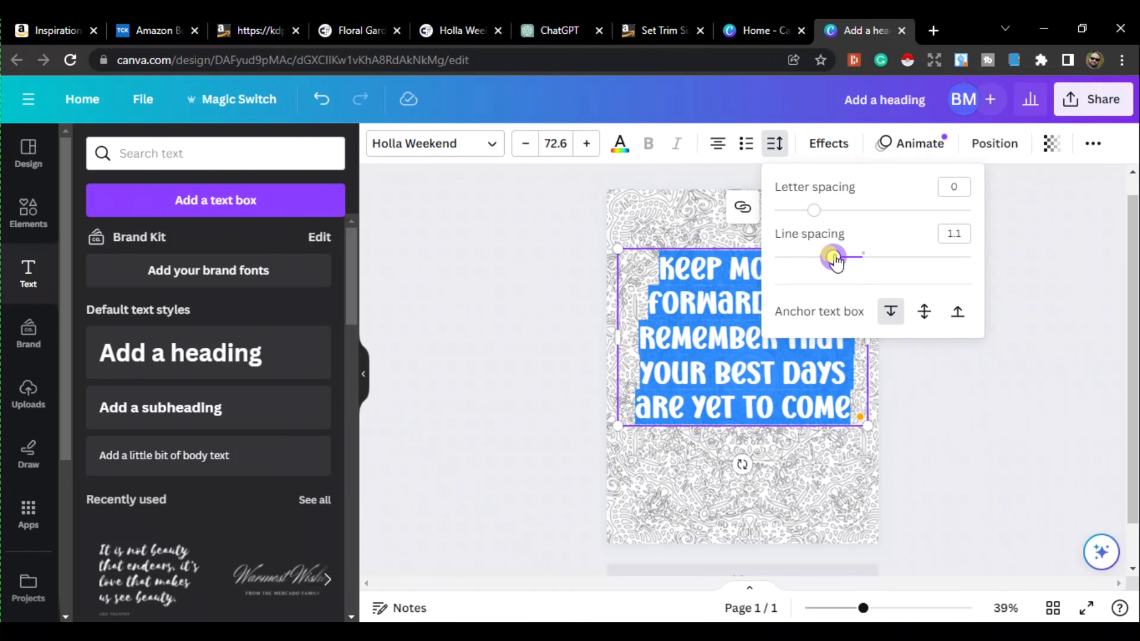
- Give the quote an Outline effect in black #000000 and set its text colour to white
left_click(826, 144)
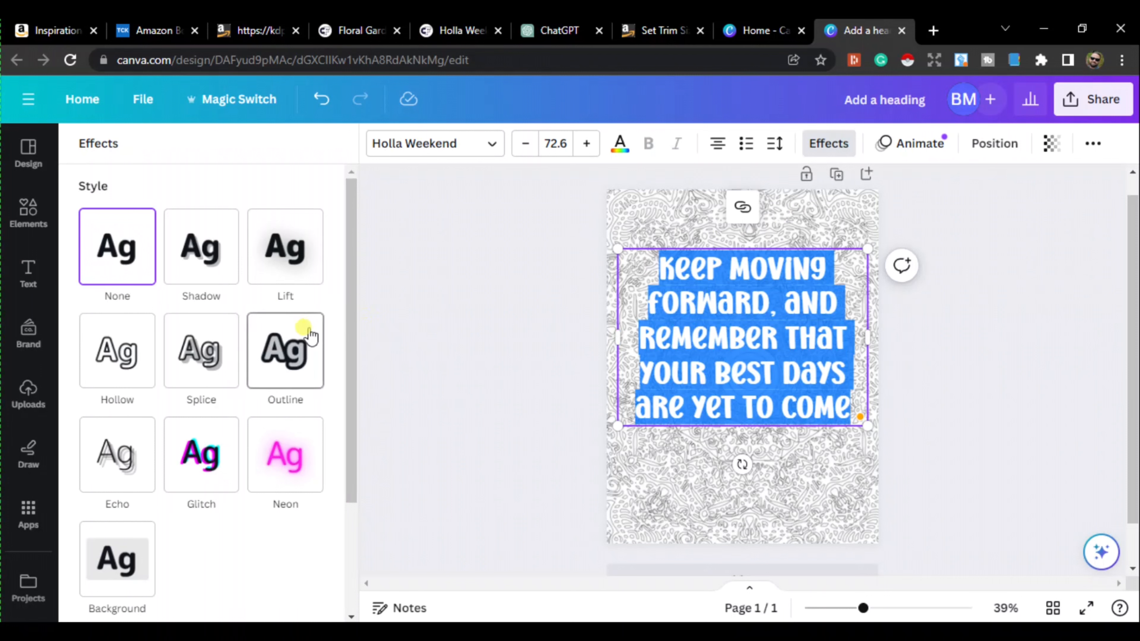
left_click(305, 367)
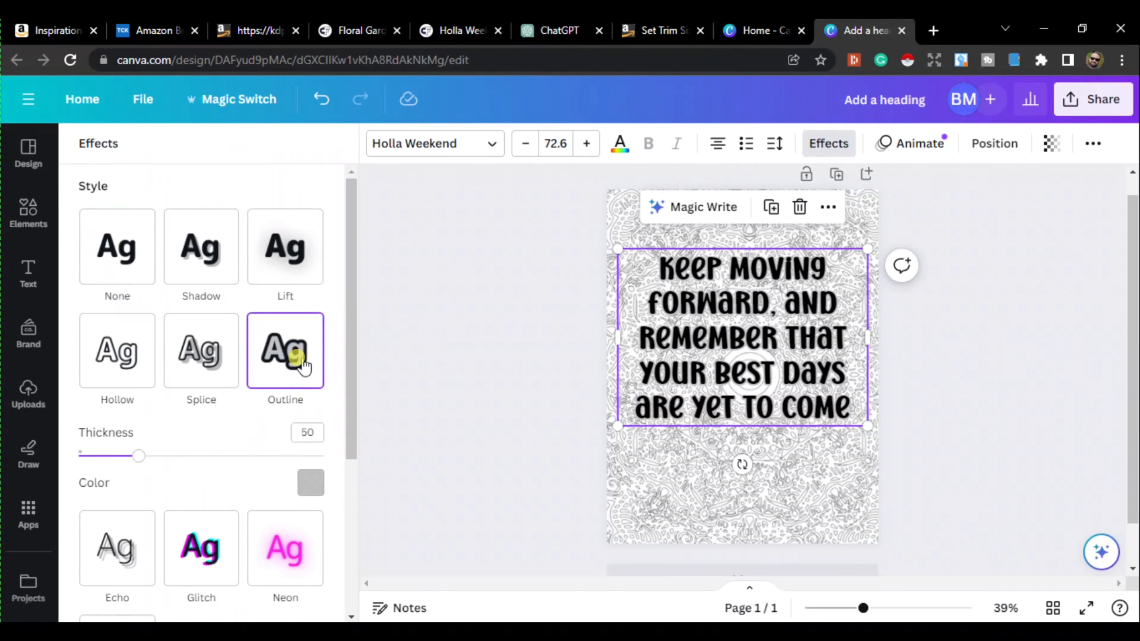
left_click(308, 483)
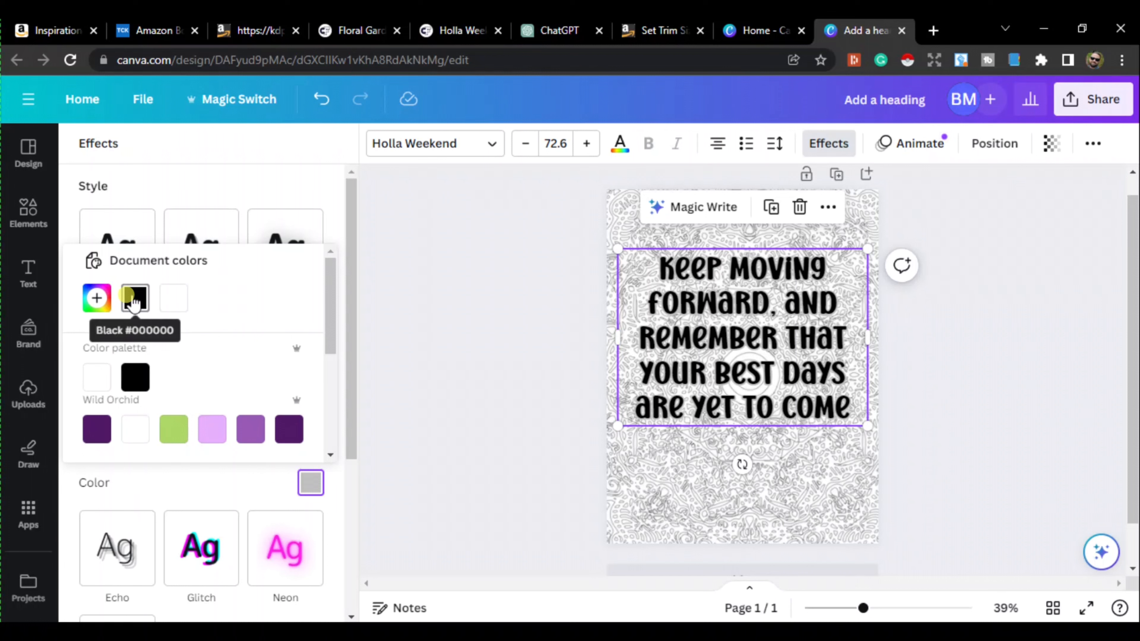
left_click(133, 304)
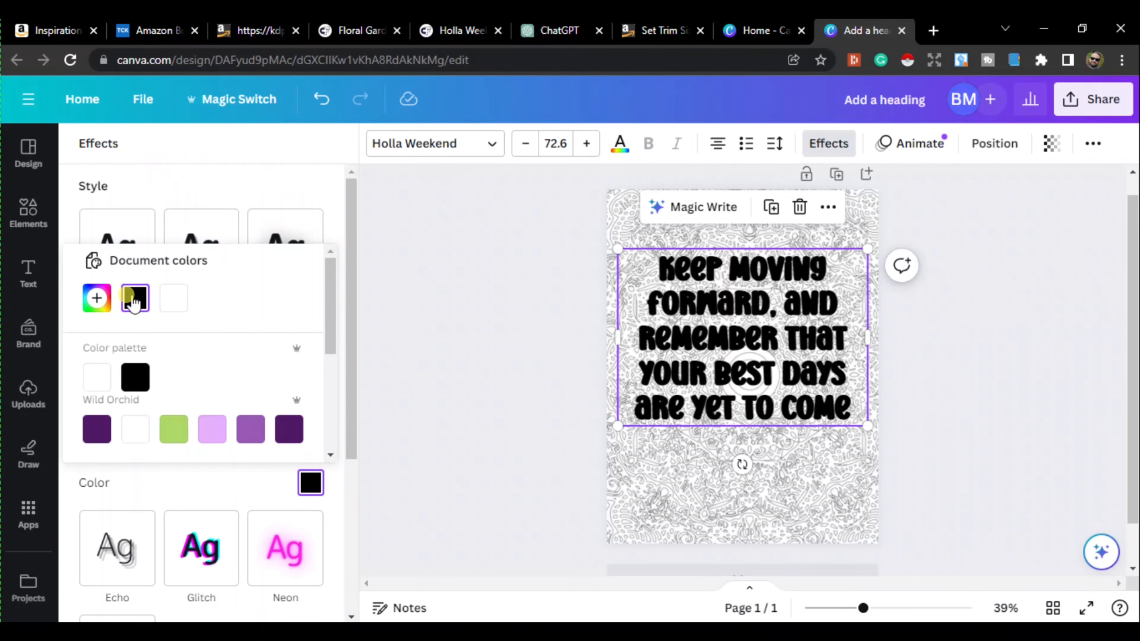
left_click(619, 149)
left_click(180, 244)
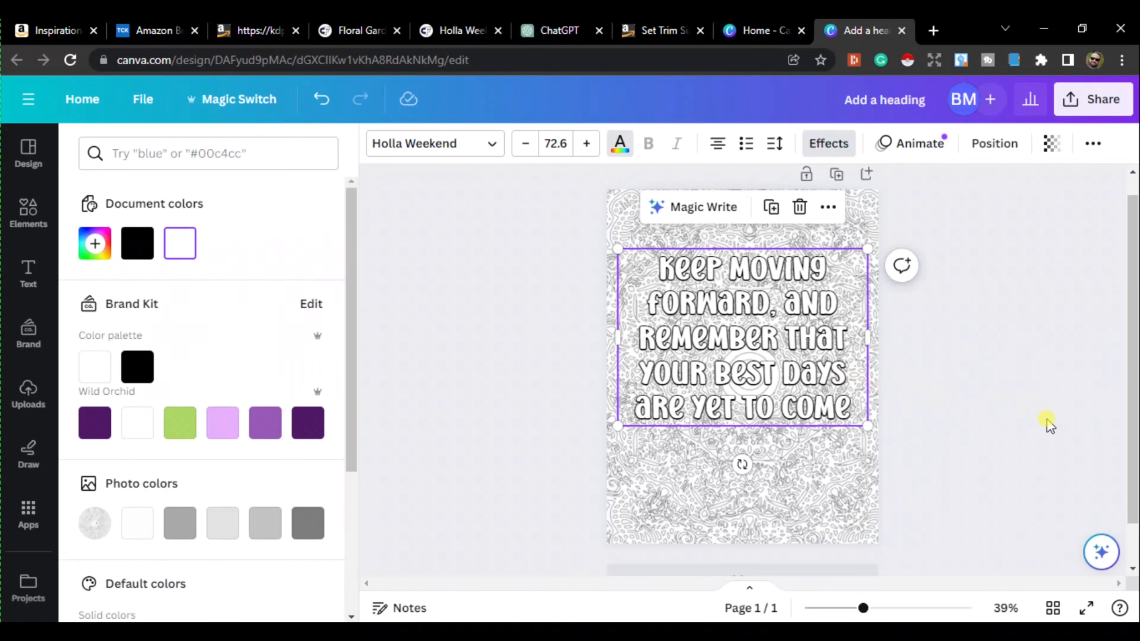
left_click(1061, 432)
left_click(1031, 401)
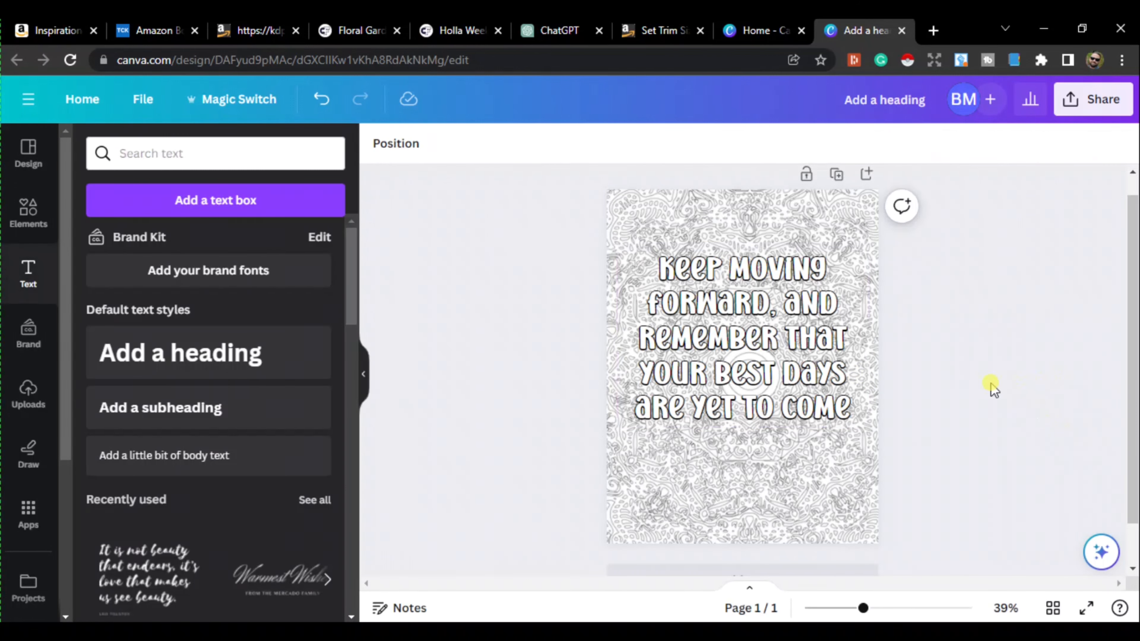
- Narrow the quote's text box so it wraps onto six lines, scale it to font size 81.2 and centre it on the page
left_click(780, 370)
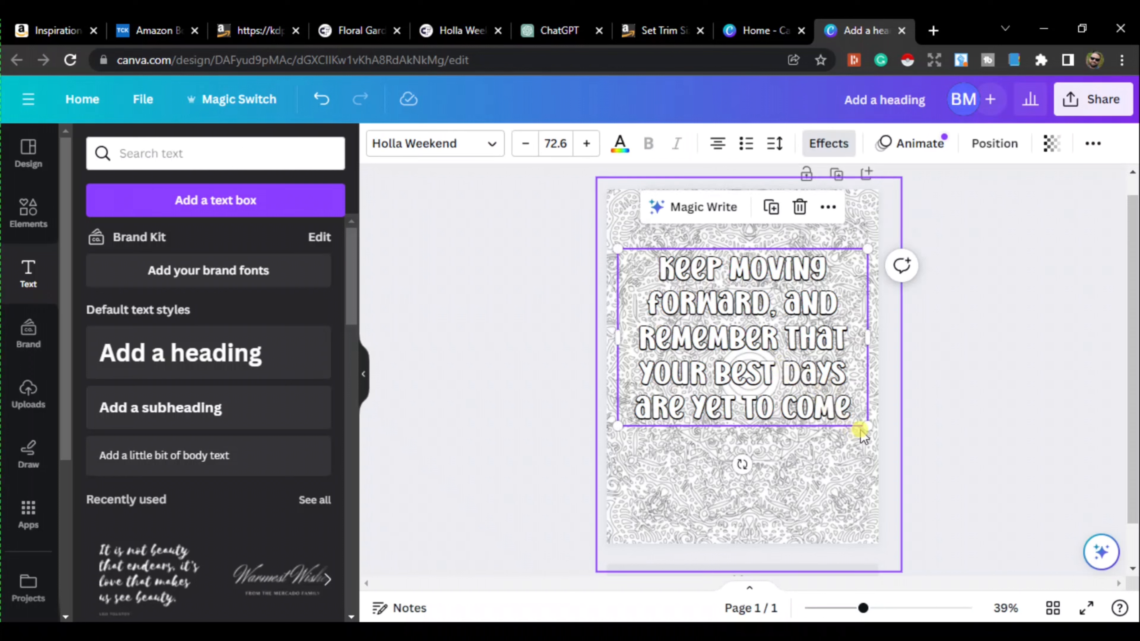
left_click_drag(868, 337, 815, 344)
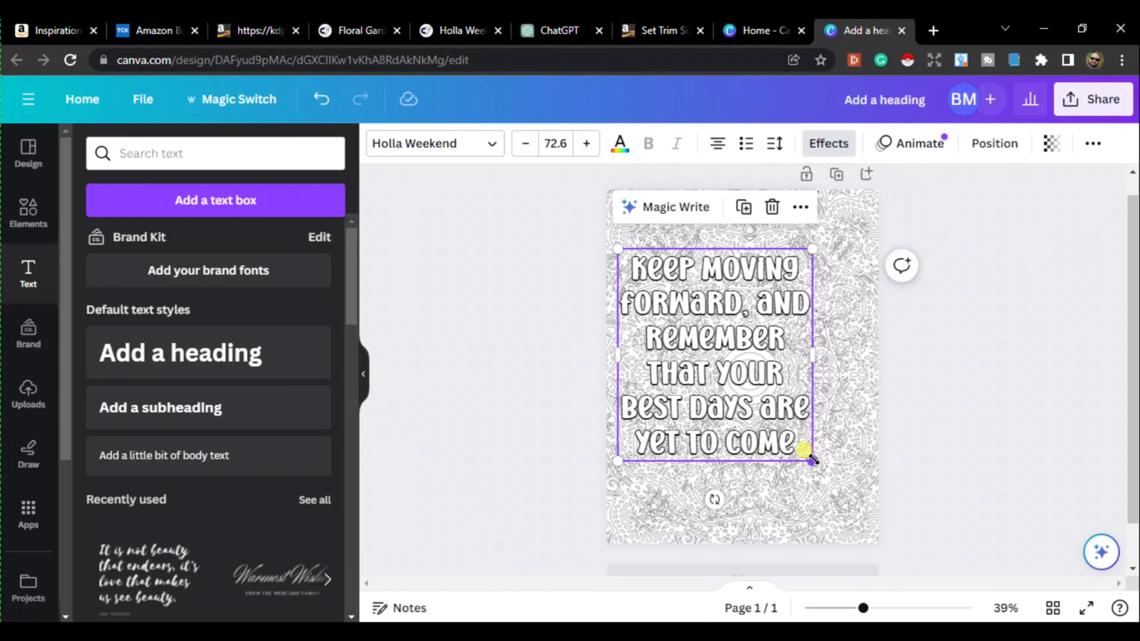
left_click_drag(812, 460, 844, 502)
left_click_drag(618, 502, 633, 484)
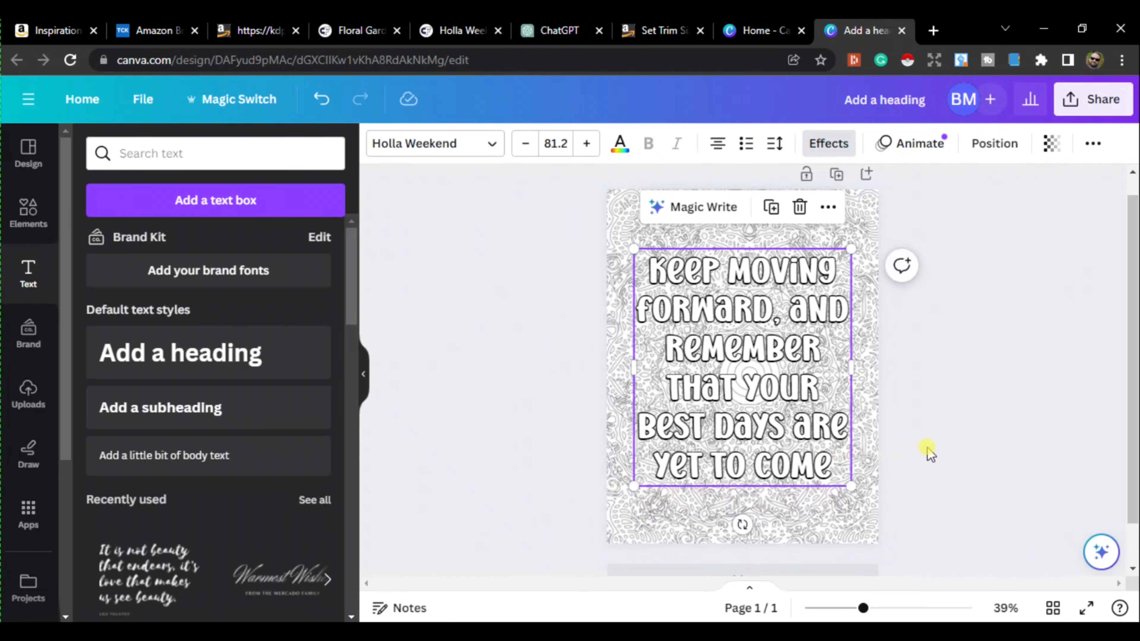
left_click(1007, 447)
left_click_drag(803, 366, 802, 359)
left_click(965, 401)
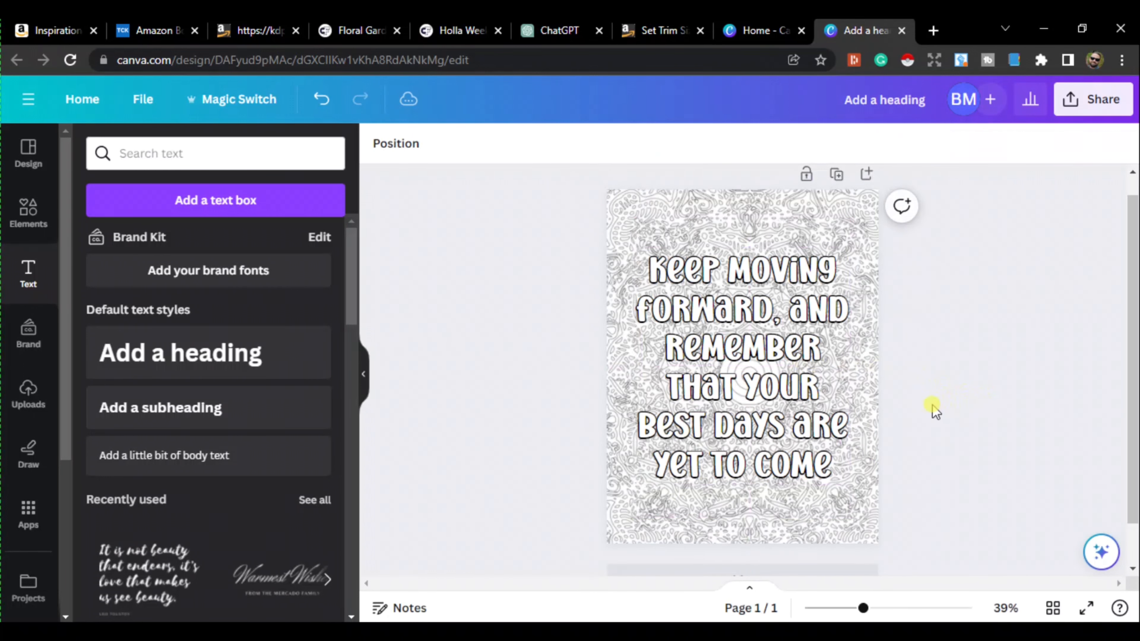
- Replace the quote's Outline effect with the Lift effect at intensity 100
left_click(793, 356)
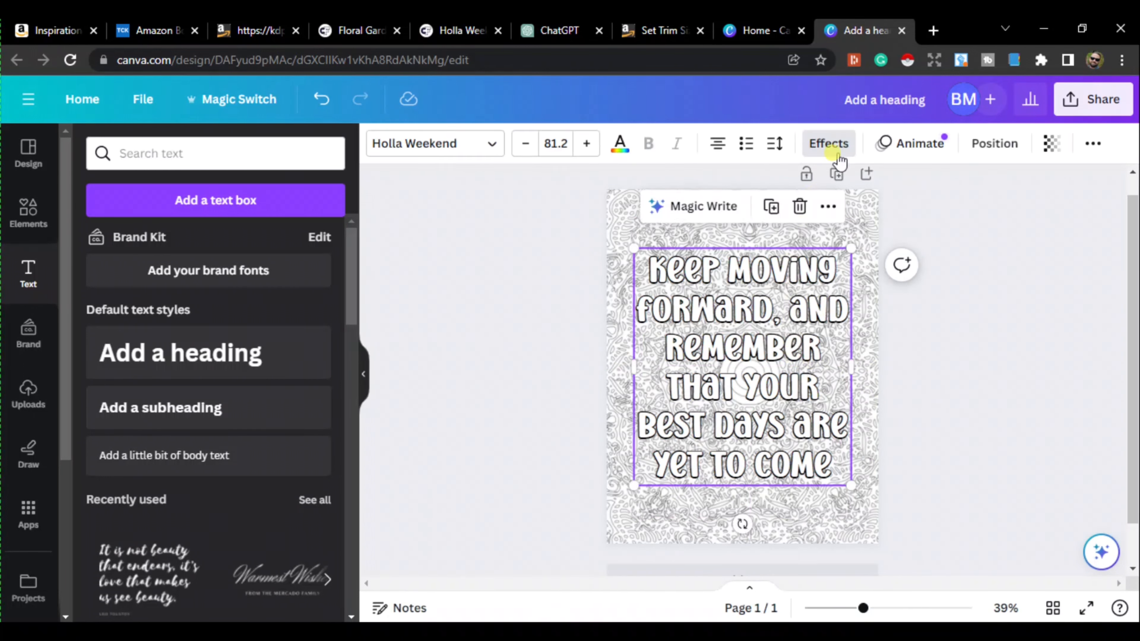
left_click(829, 144)
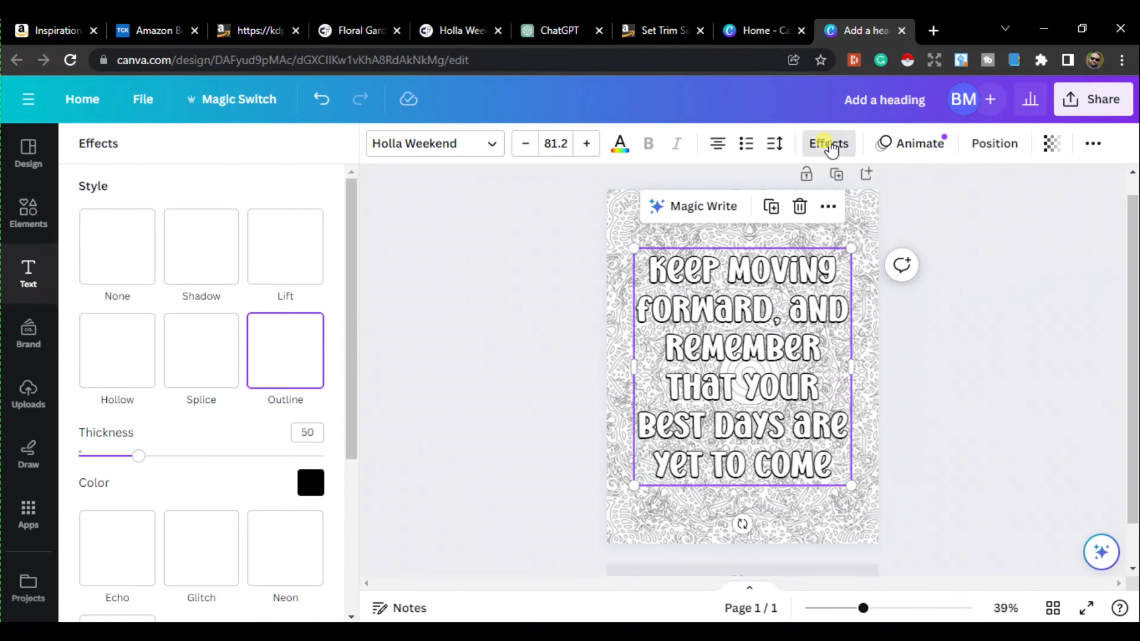
left_click(288, 261)
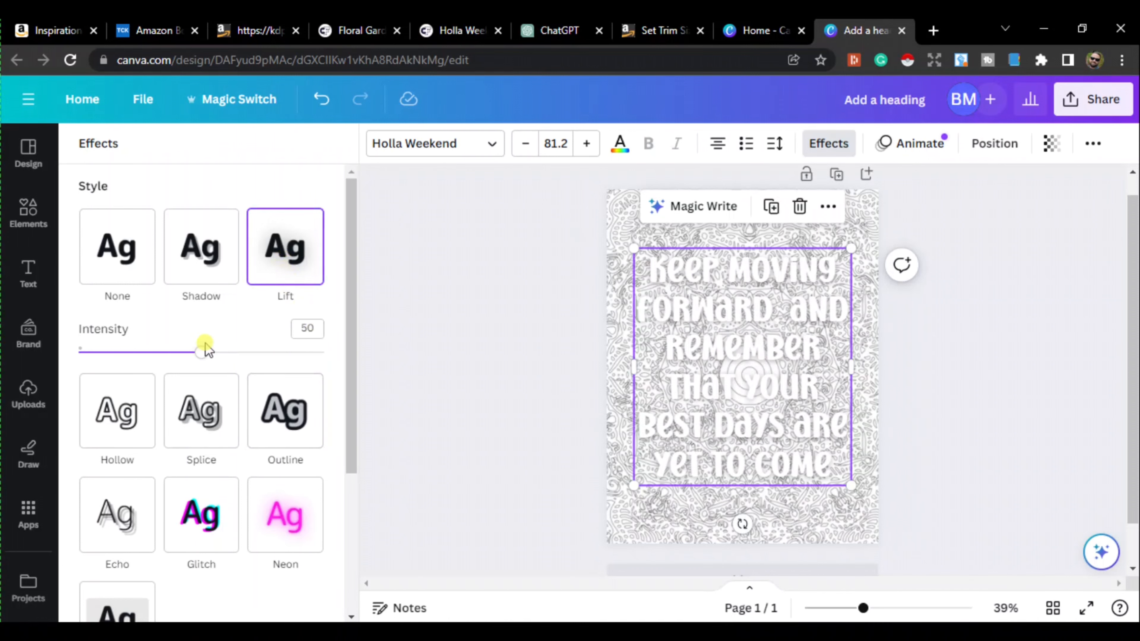
left_click_drag(204, 357, 411, 364)
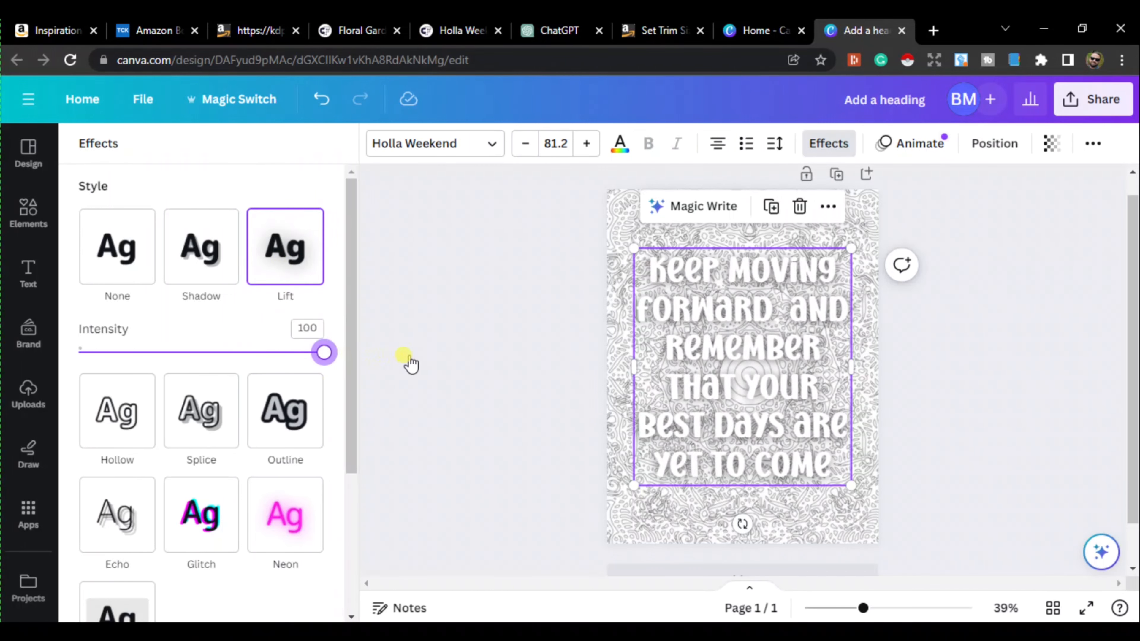
left_click(1005, 376)
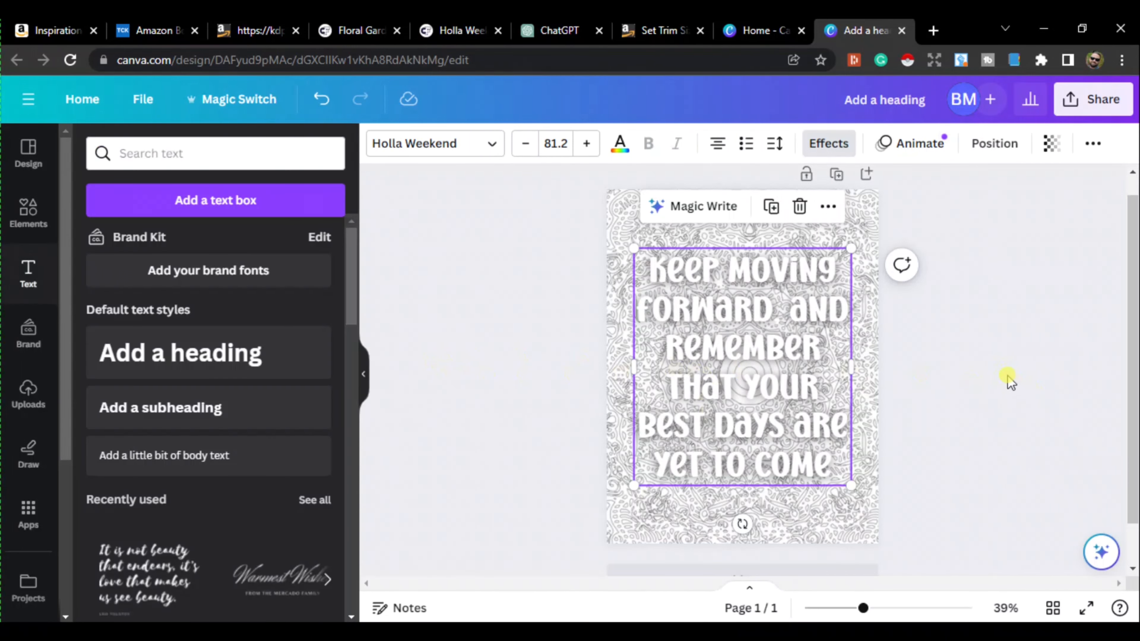
- Duplicate the quote with the Lift effect and align the copy exactly over the original
left_click(804, 349)
key("ctrl+d")
left_click_drag(797, 355, 822, 357)
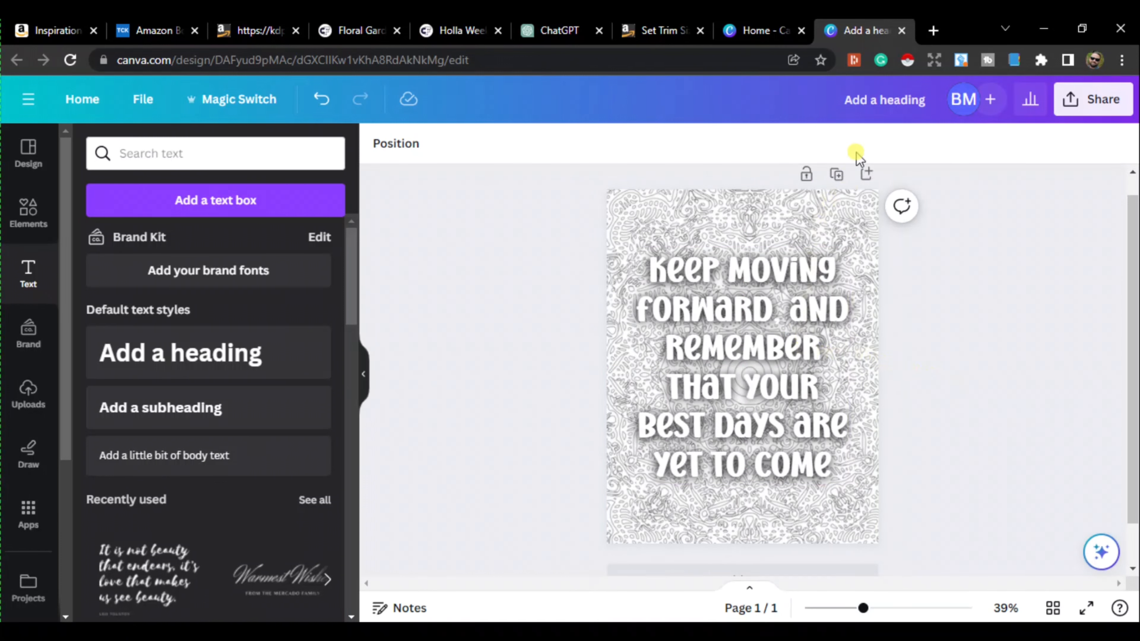
- Duplicate the quote once more and give the new copy an Outline effect in black
left_click(781, 321)
key("ctrl+d")
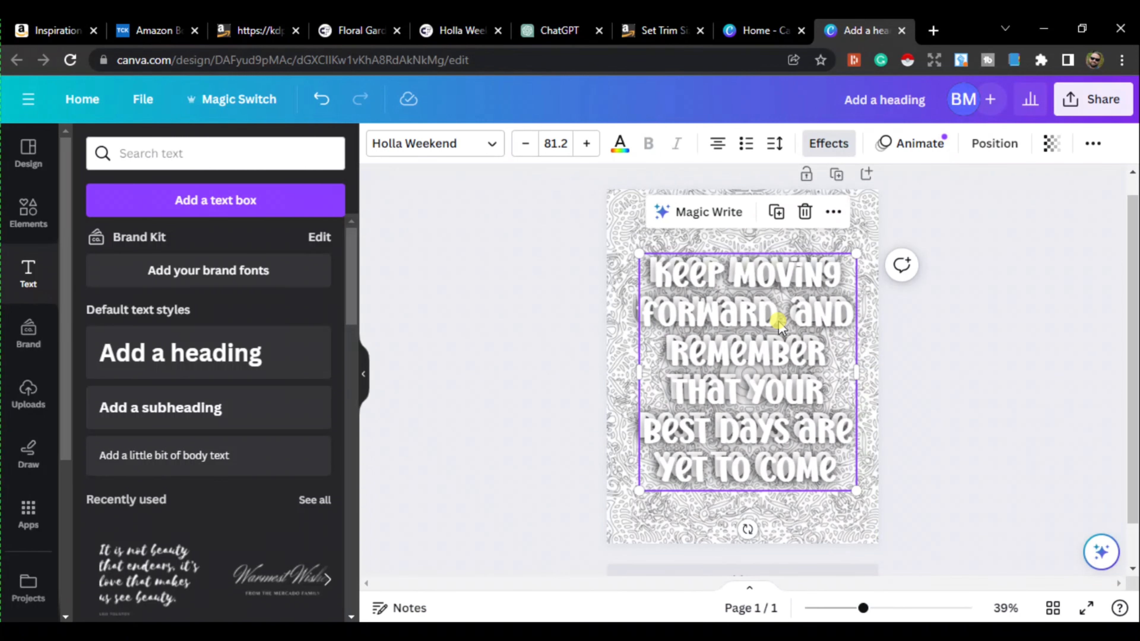
left_click(821, 148)
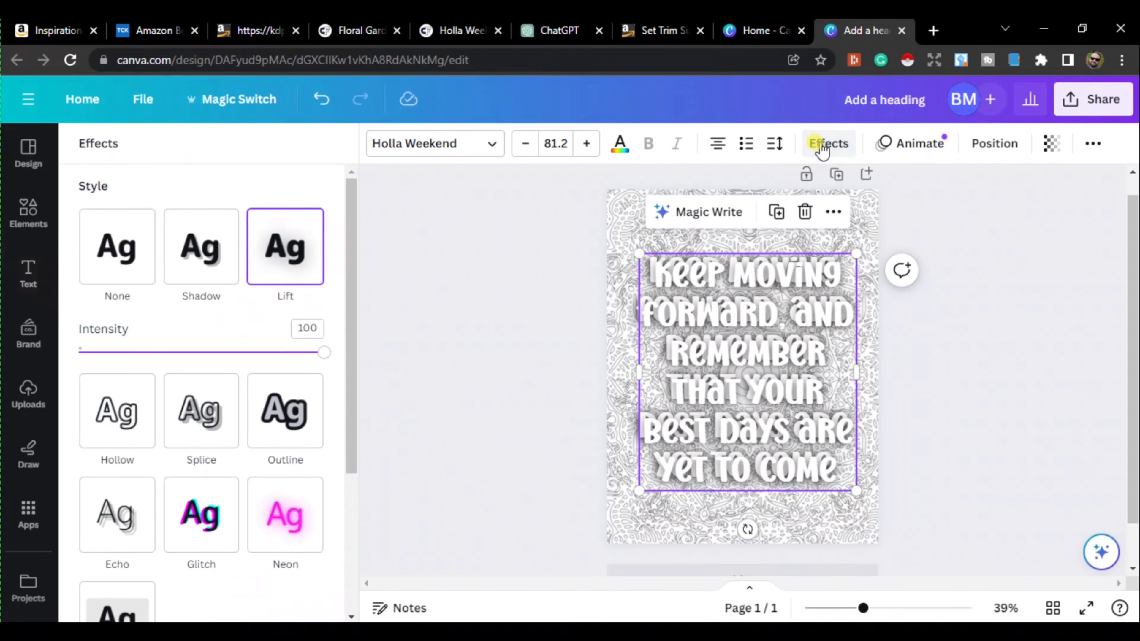
left_click(287, 422)
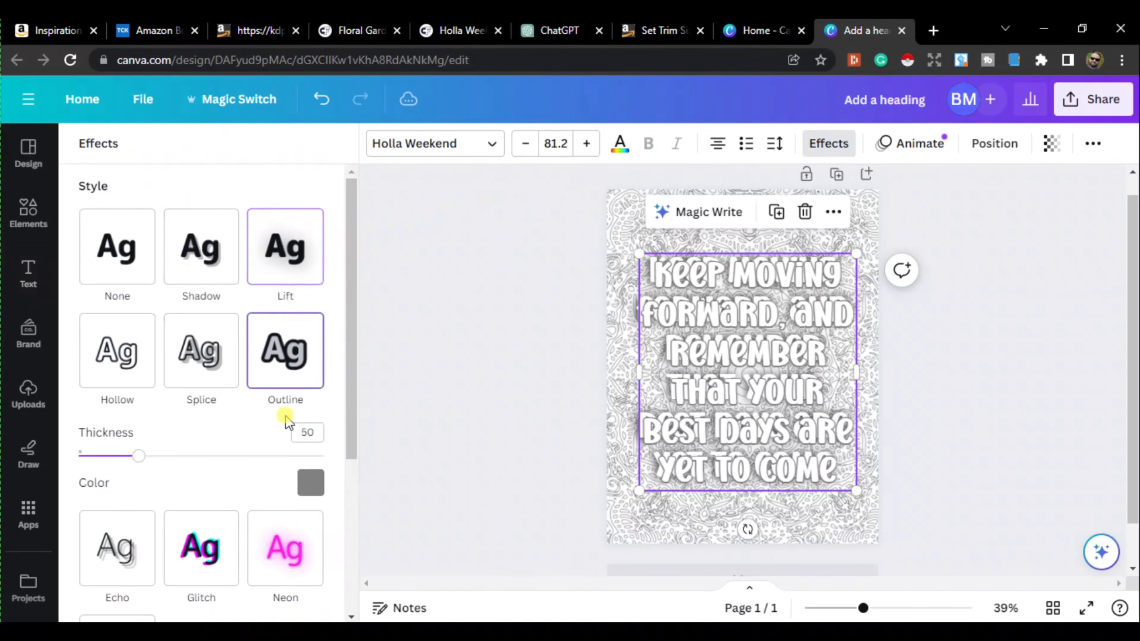
left_click(310, 485)
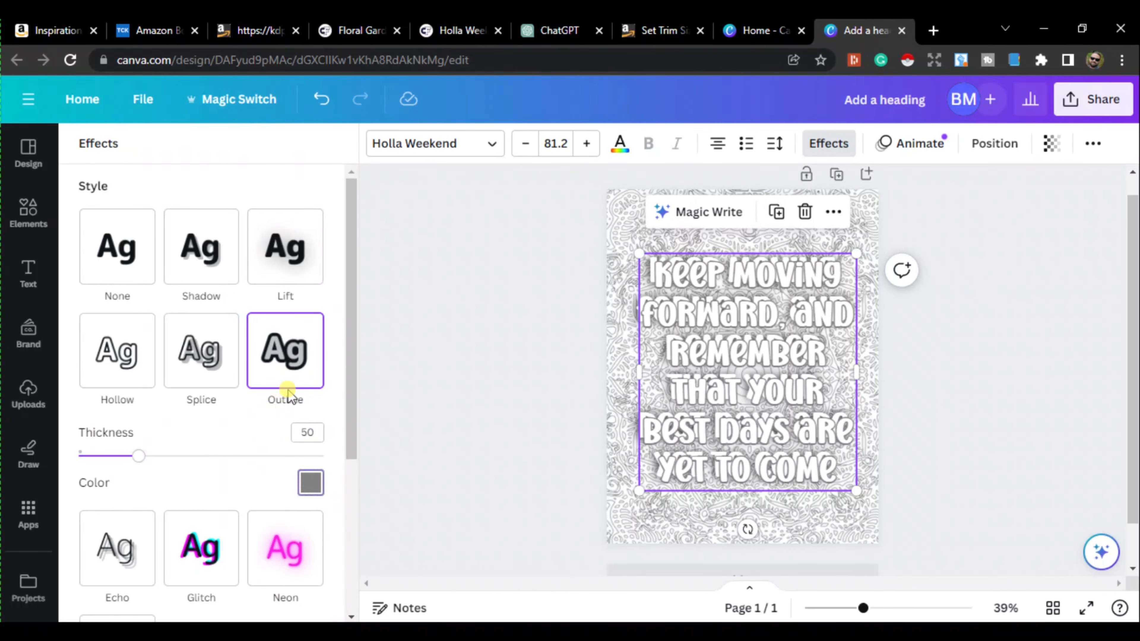
left_click(135, 376)
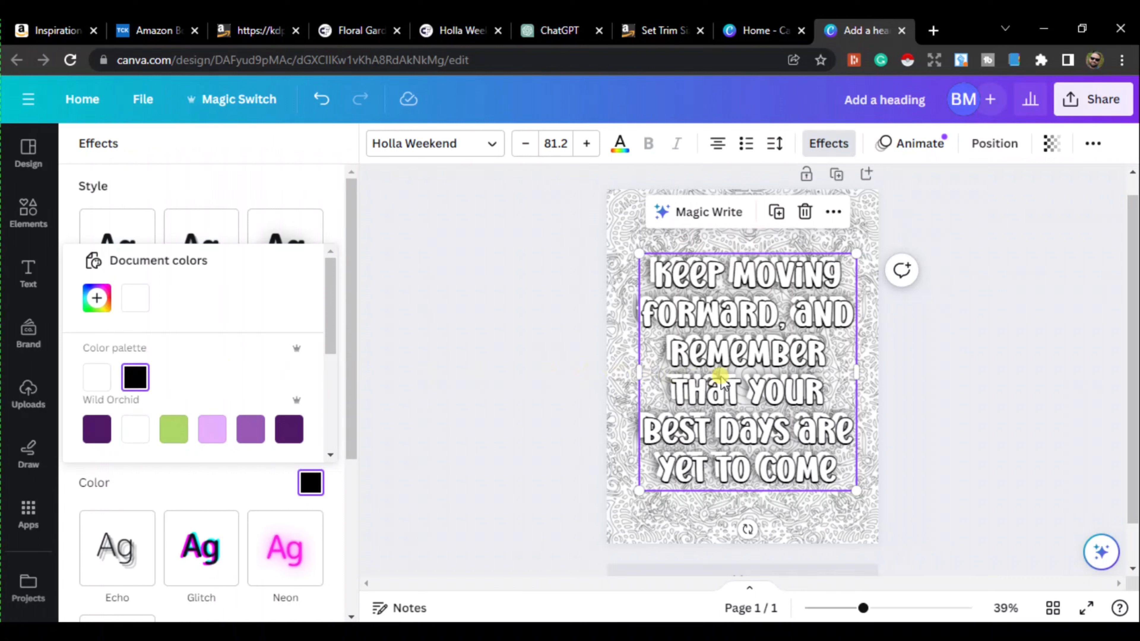
- Align the black-outlined copy exactly over the quote and duplicate the finished page
left_click_drag(757, 377, 747, 367)
left_click(1008, 426)
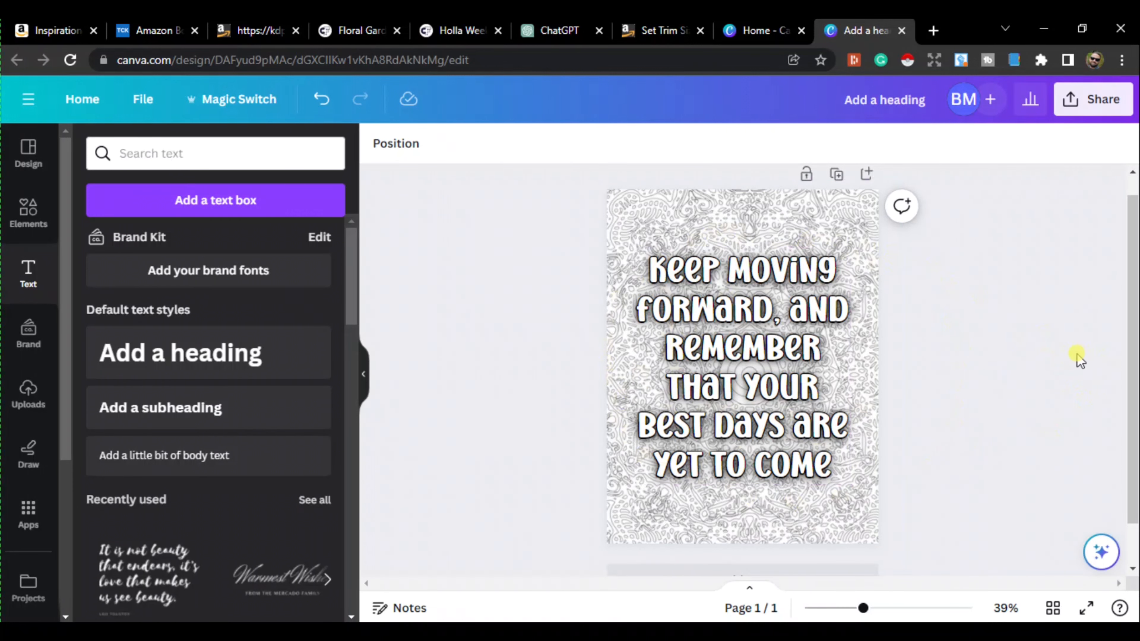
left_click(837, 176)
scroll(963, 358, "up", 5)
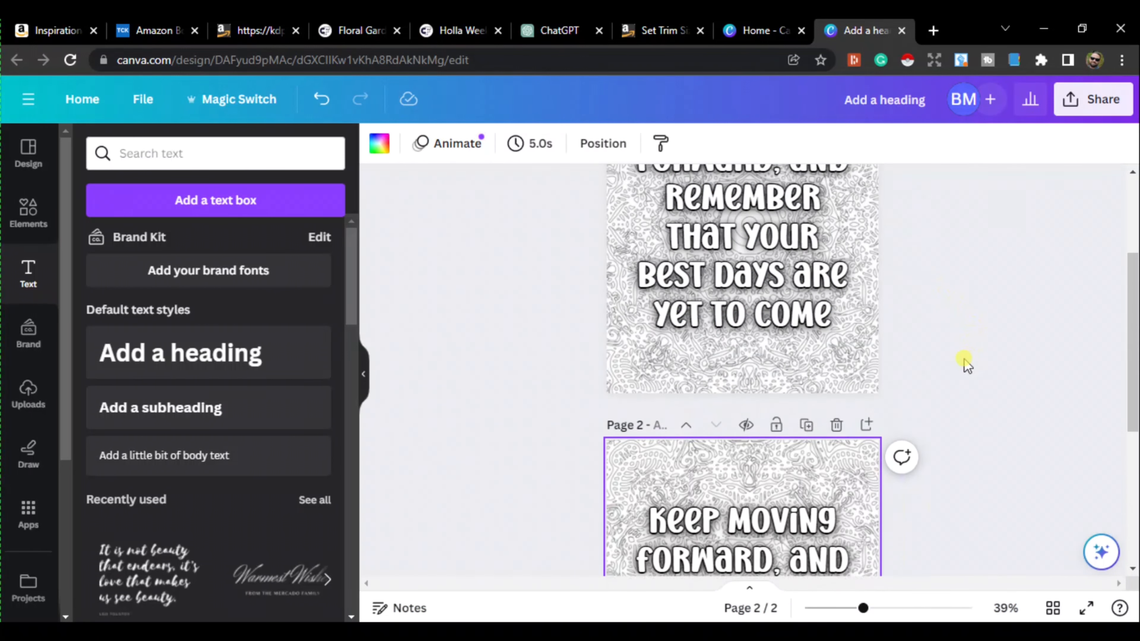
- Delete the mandala background and all the stacked quote layers from page 2
scroll(964, 358, "down", 3)
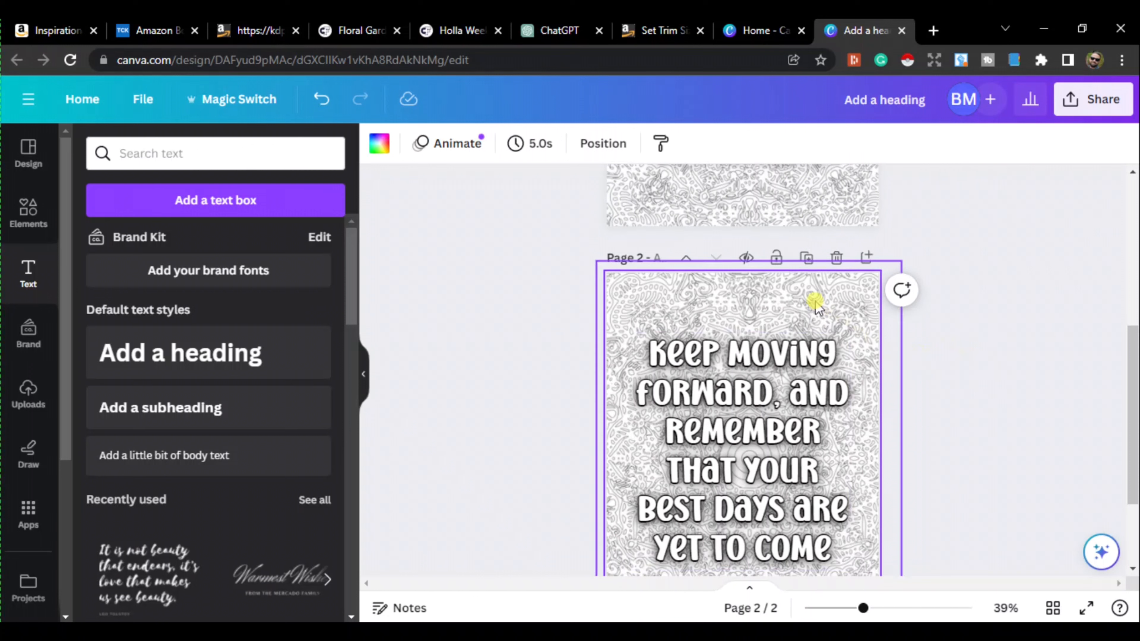
left_click(815, 306)
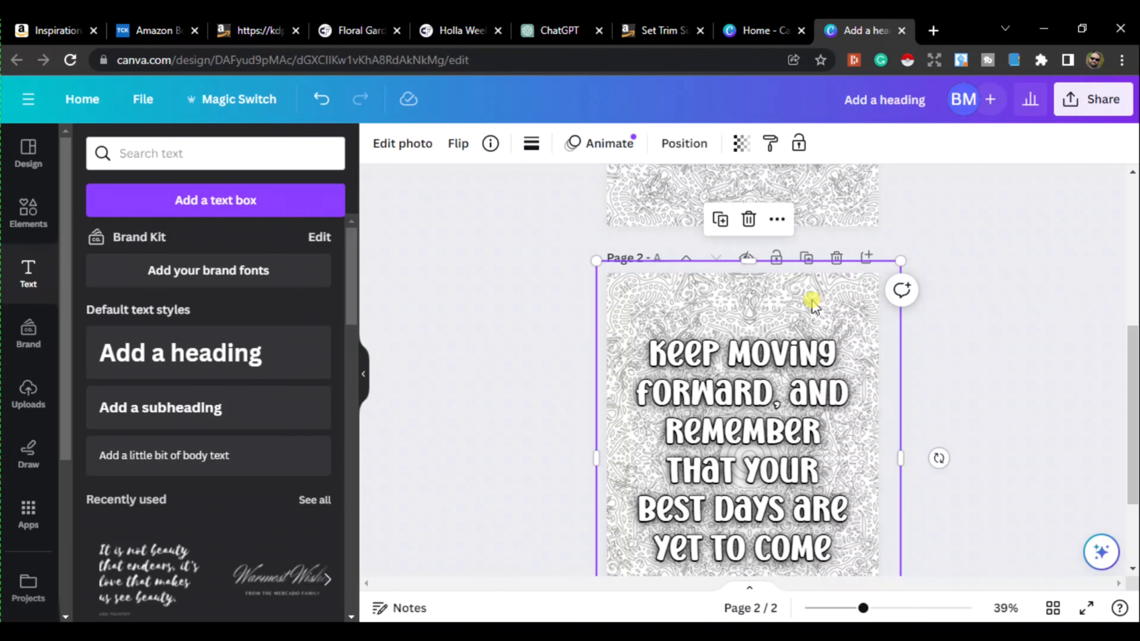
key("Delete")
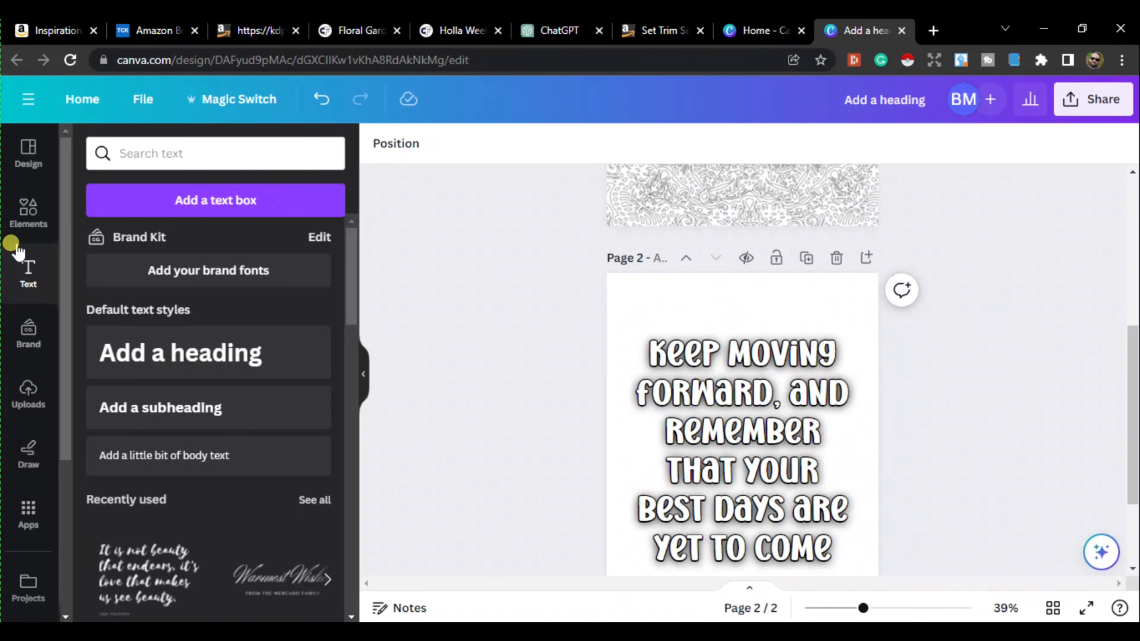
left_click(739, 387)
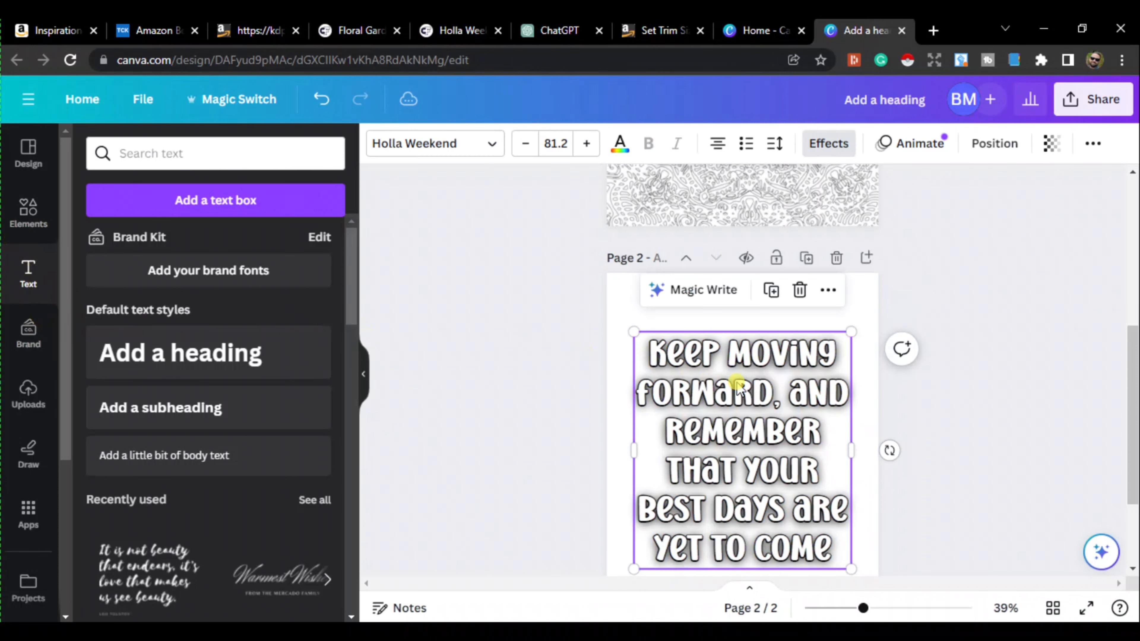
key("Delete")
left_click(746, 402)
key("Delete")
left_click(746, 403)
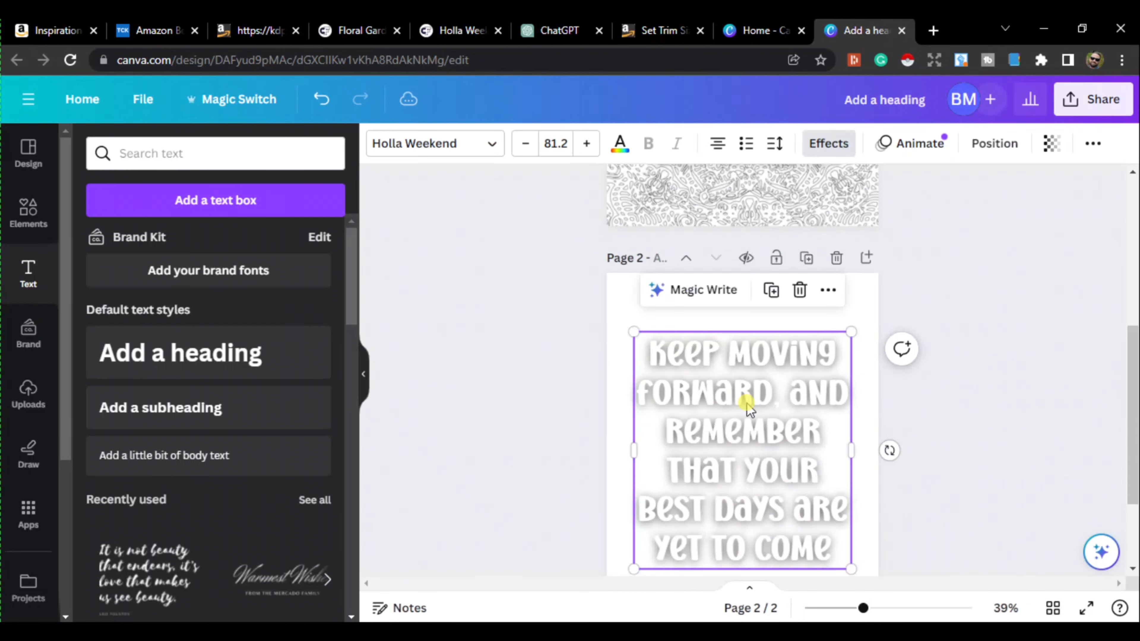
key("Delete")
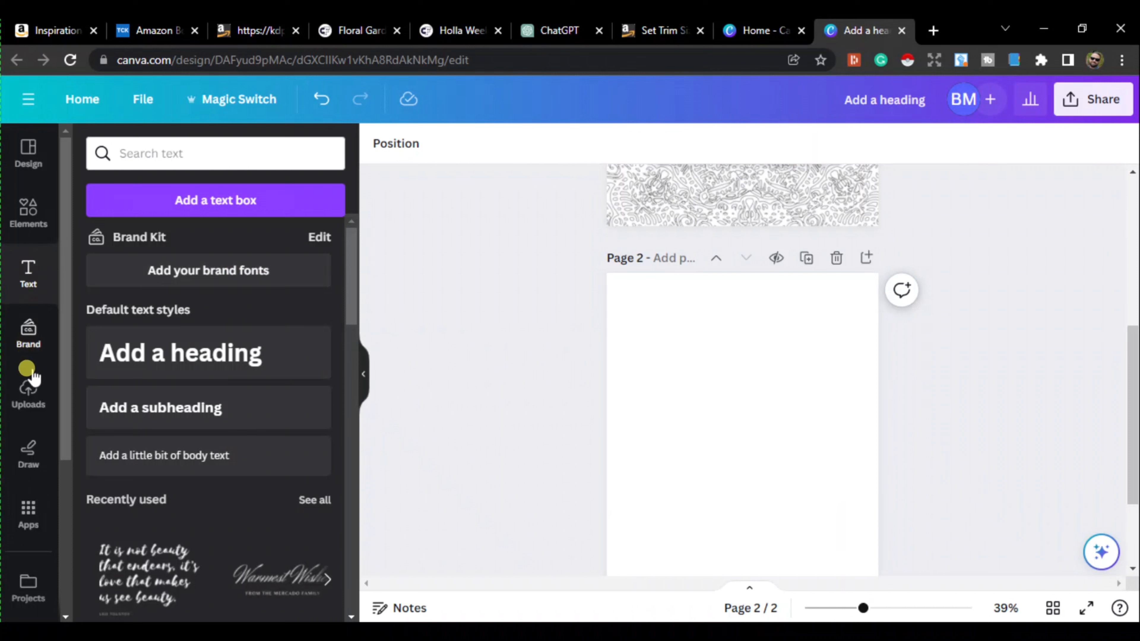
- Add the uploaded pattern of circular mandalas to page 2 and enlarge it until it covers the whole page
left_click(28, 390)
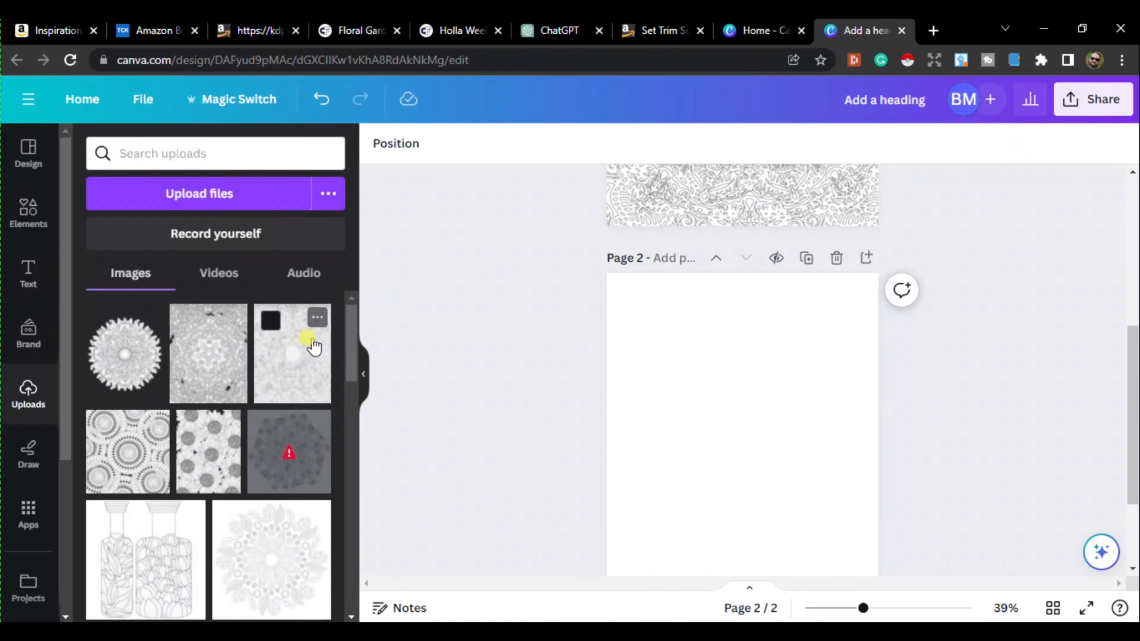
left_click(134, 451)
left_click_drag(844, 348, 913, 281)
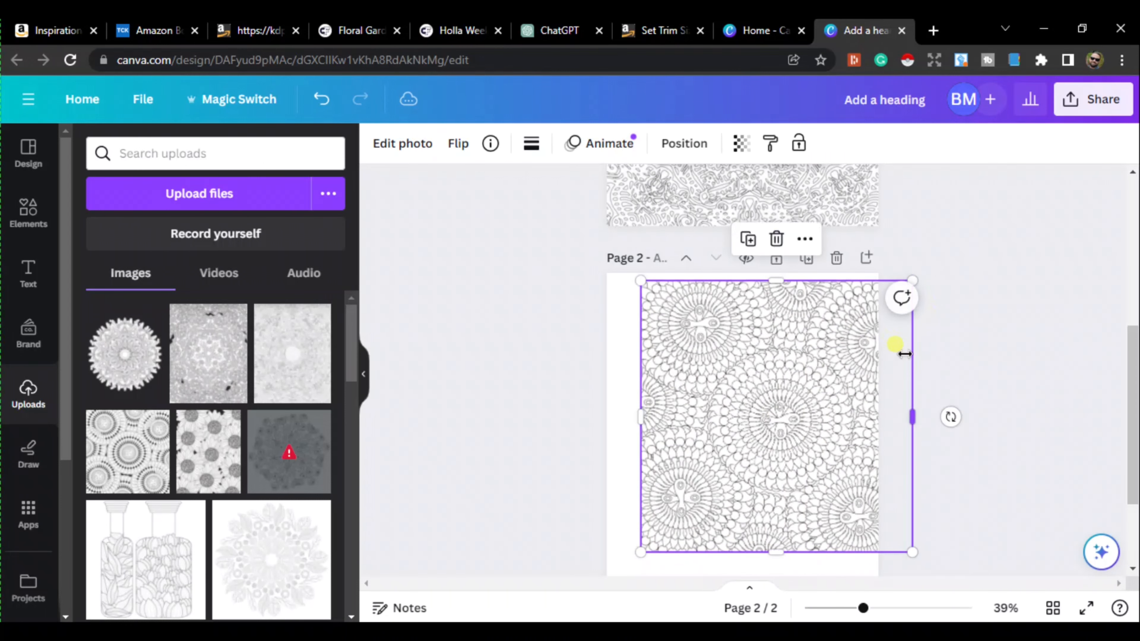
scroll(763, 395, "down", 2)
left_click_drag(629, 467, 556, 547)
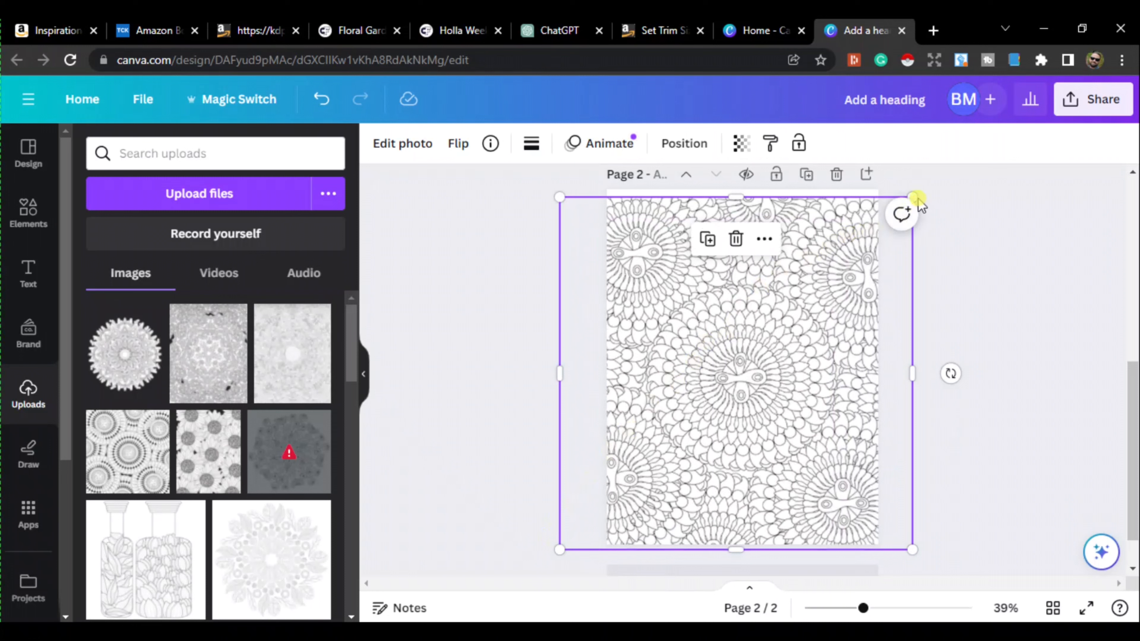
left_click_drag(913, 195, 929, 179)
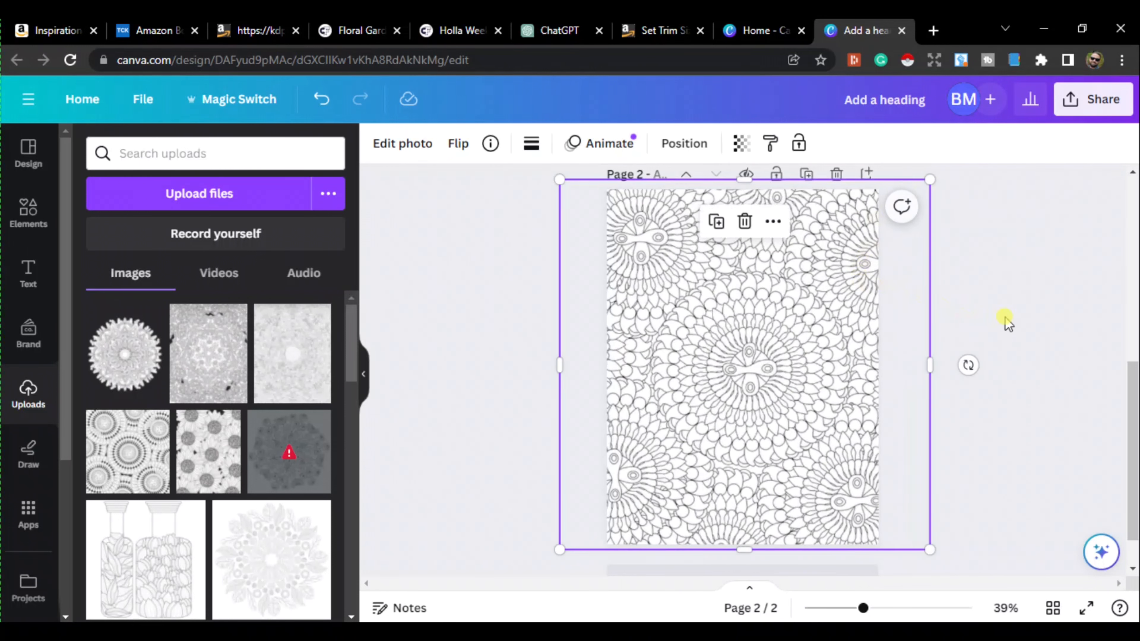
left_click_drag(769, 342, 765, 338)
left_click(1000, 335)
scroll(1016, 336, "up", 3)
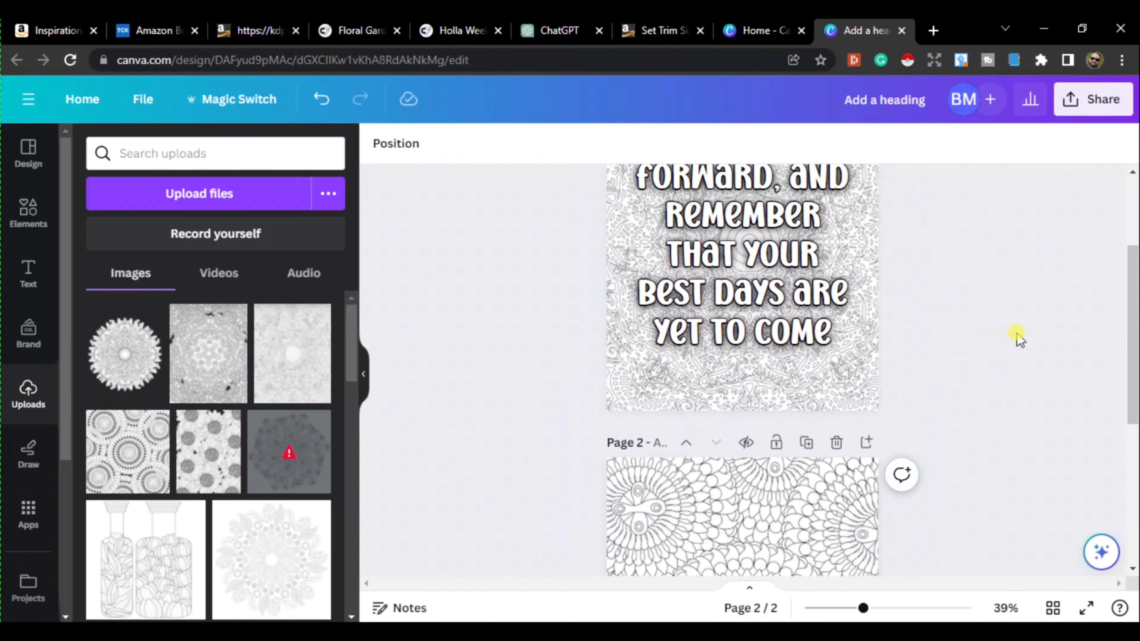
- Add a heading to page 2 containing the quote "Find meaning and purpose in everything you do"
scroll(1012, 332, "down", 5)
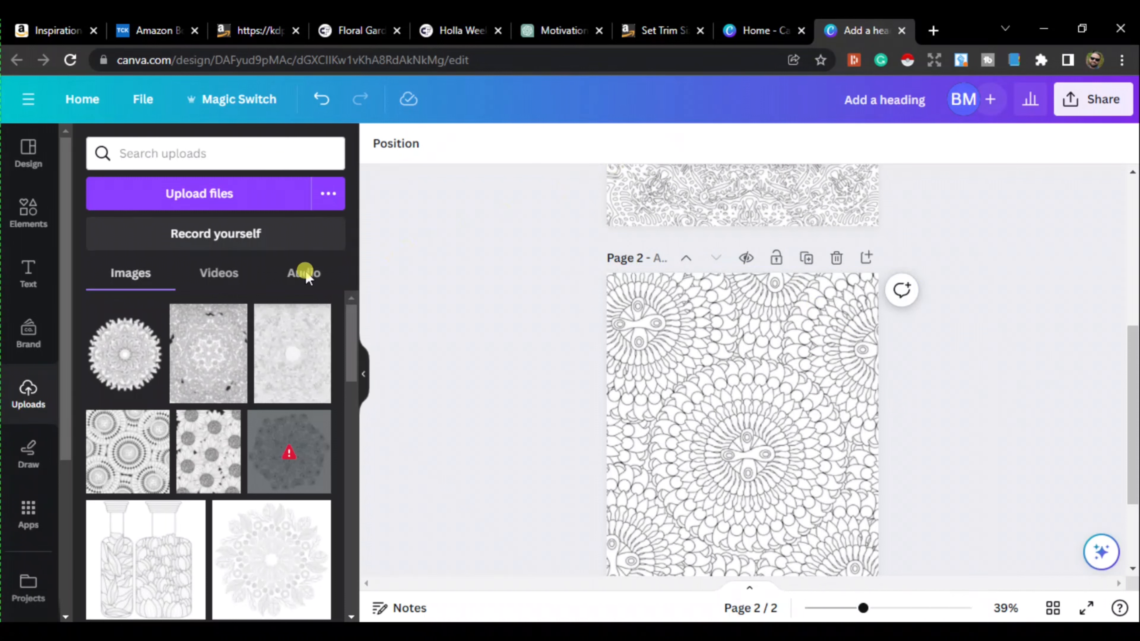
left_click(28, 273)
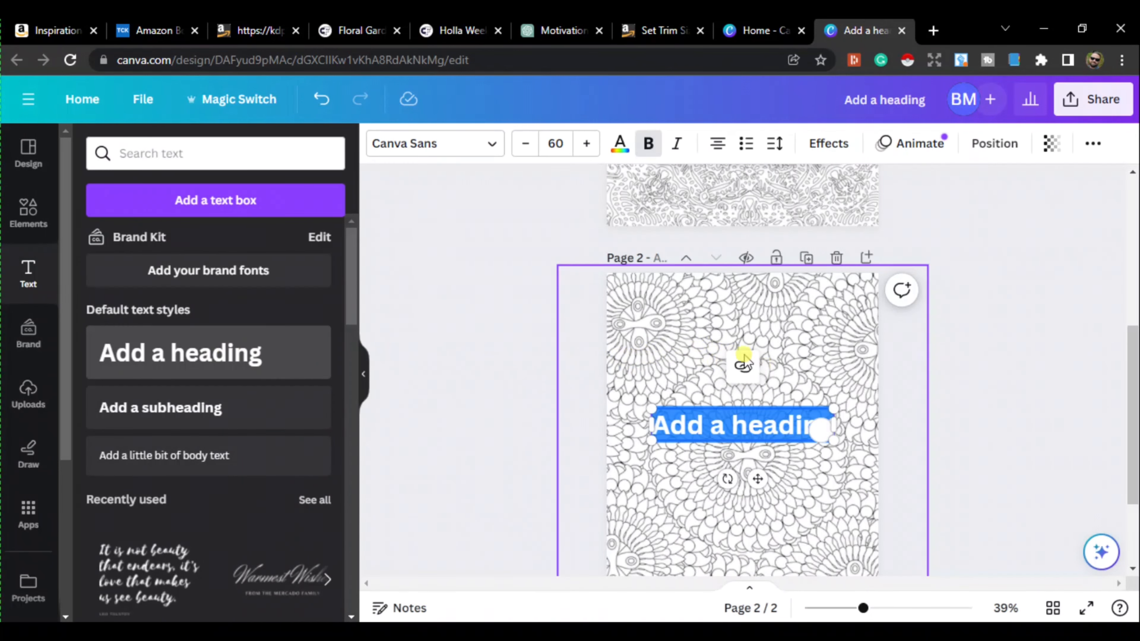
key("ctrl+v")
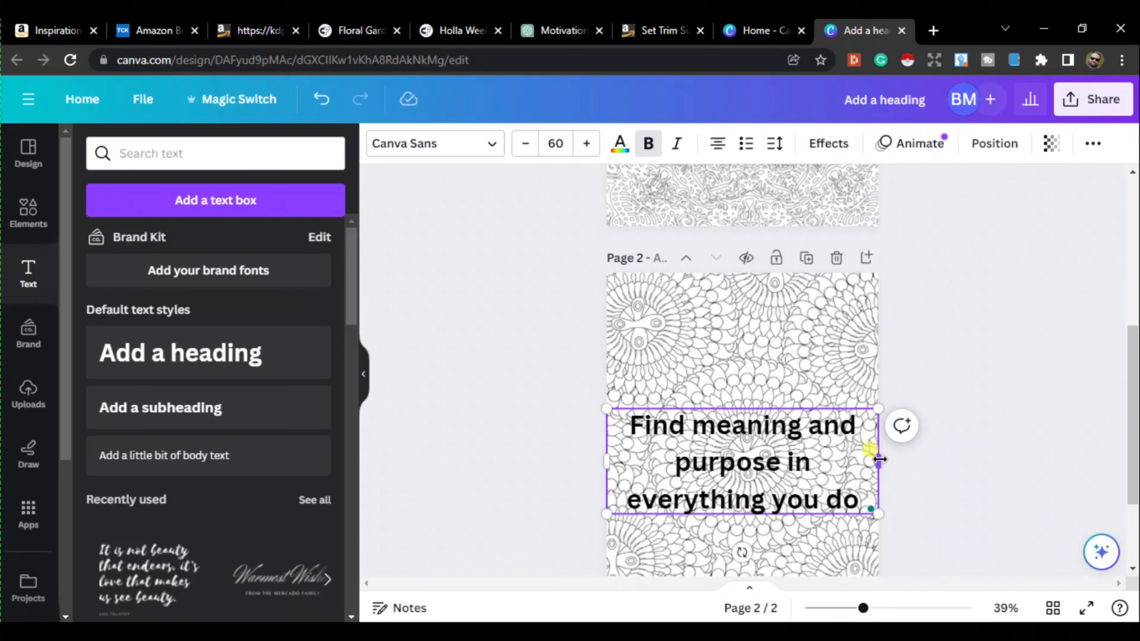
- Narrow the new quote's text box so it wraps onto four lines, centre it horizontally and move it higher on the page
left_click_drag(877, 461, 820, 463)
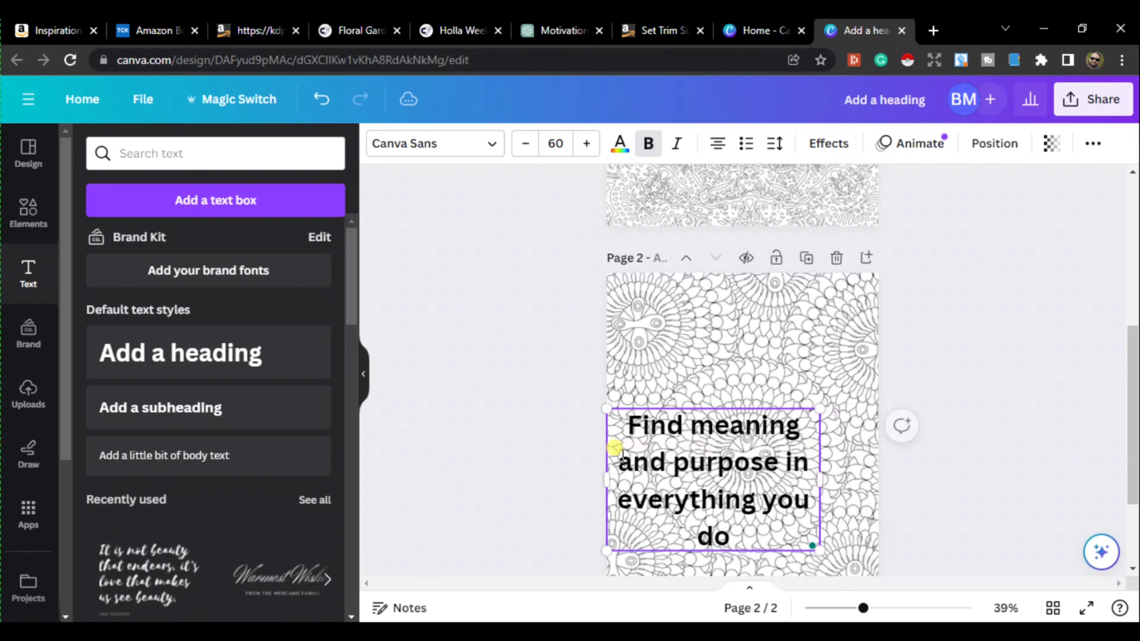
left_click_drag(602, 476, 633, 476)
left_click_drag(820, 478, 850, 478)
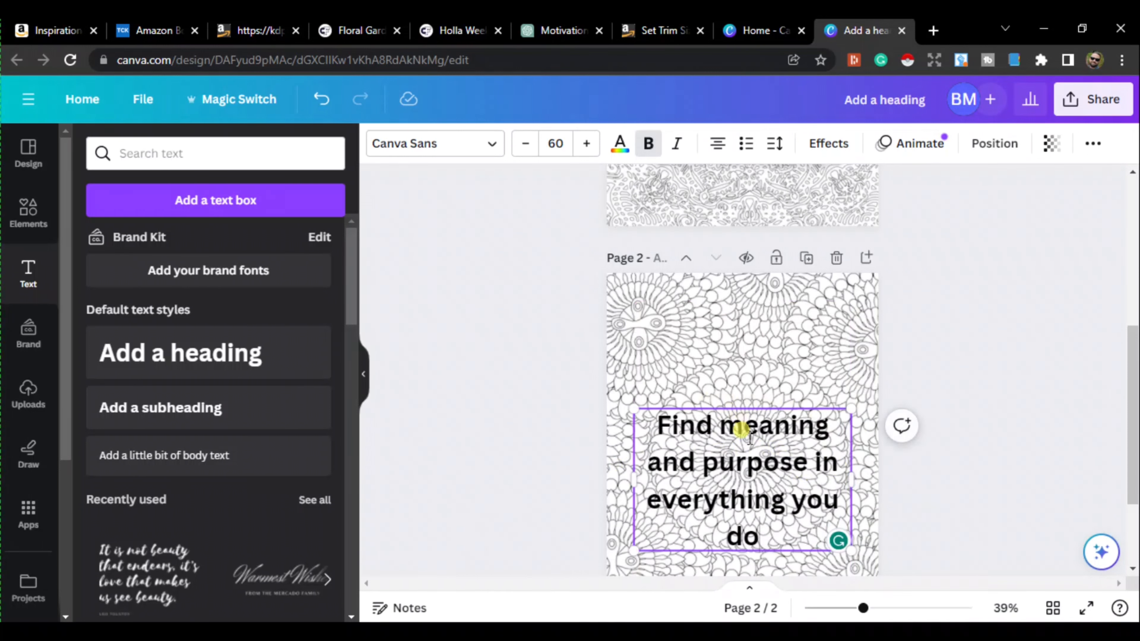
left_click(910, 395)
scroll(852, 398, "down", 2)
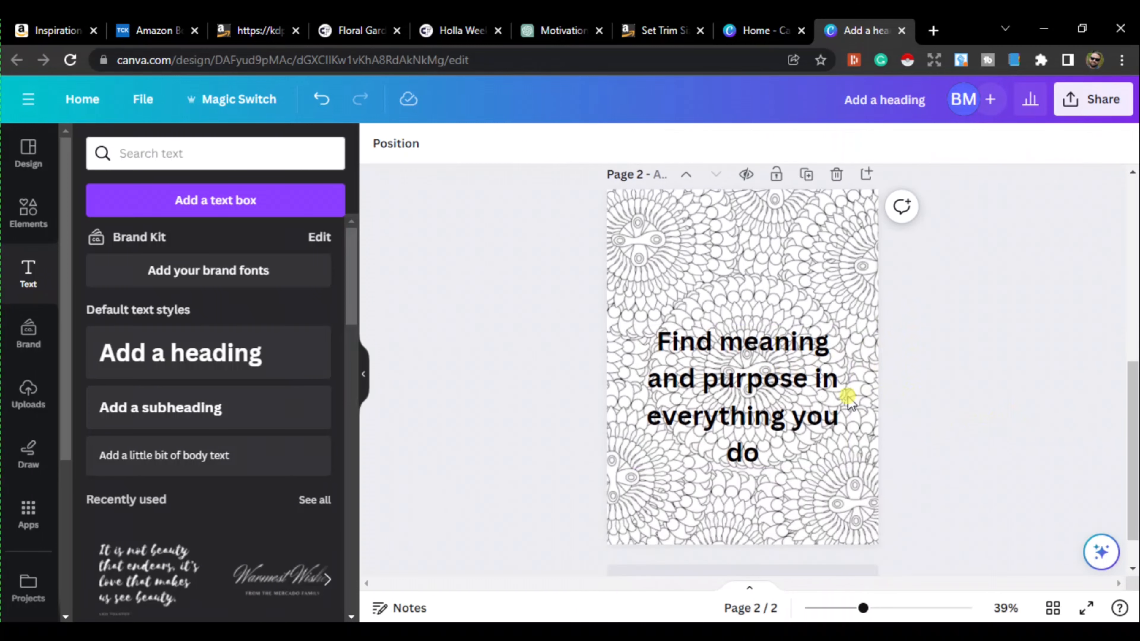
left_click_drag(758, 387, 764, 332)
- Change the whole quote's font to the uploaded Amazing Quirky Regular
double_click(766, 335)
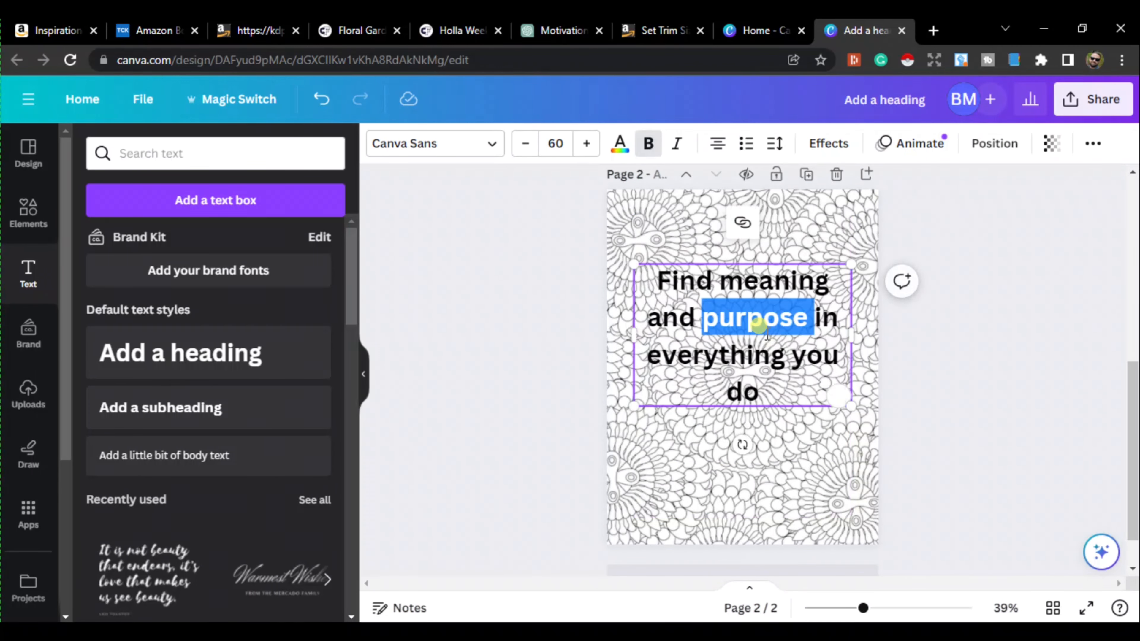
triple_click(767, 336)
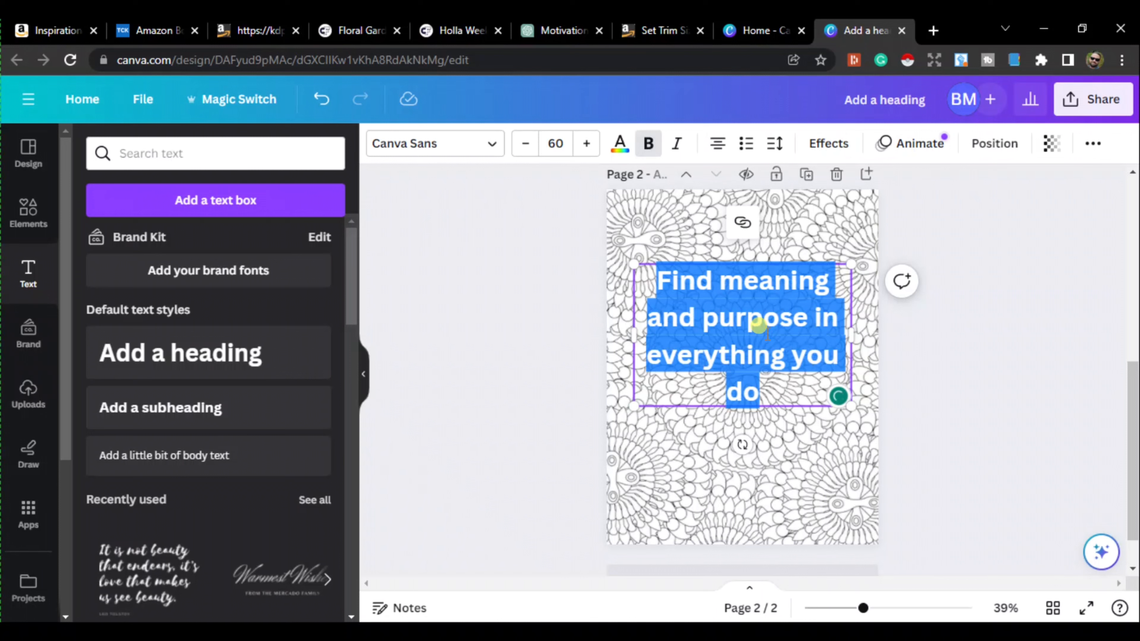
left_click(492, 151)
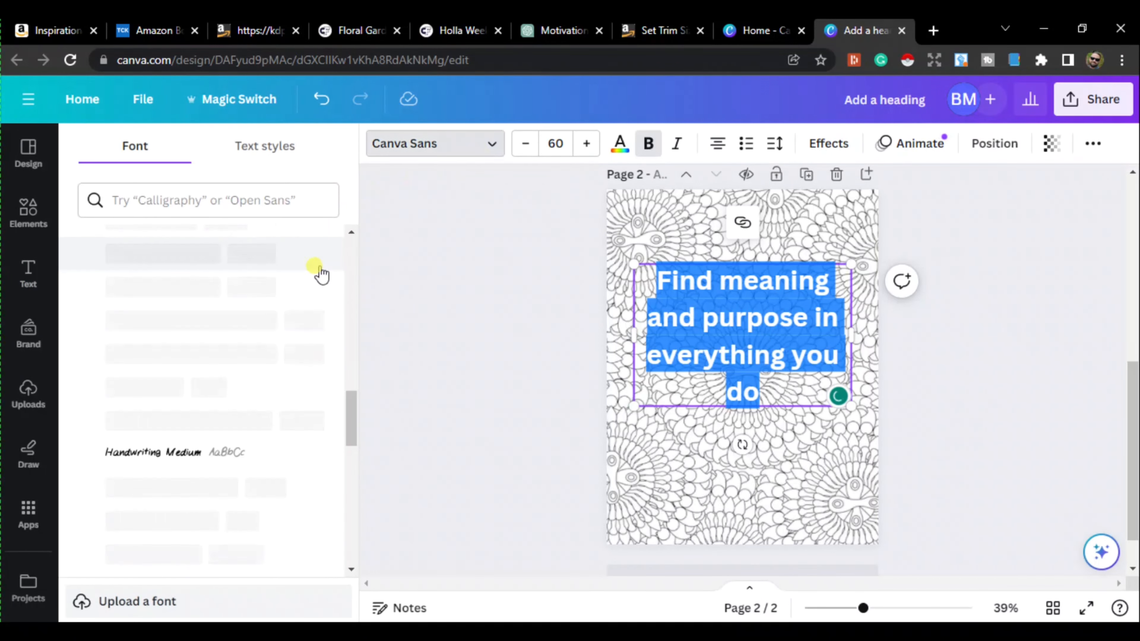
scroll(242, 389, "down", 3)
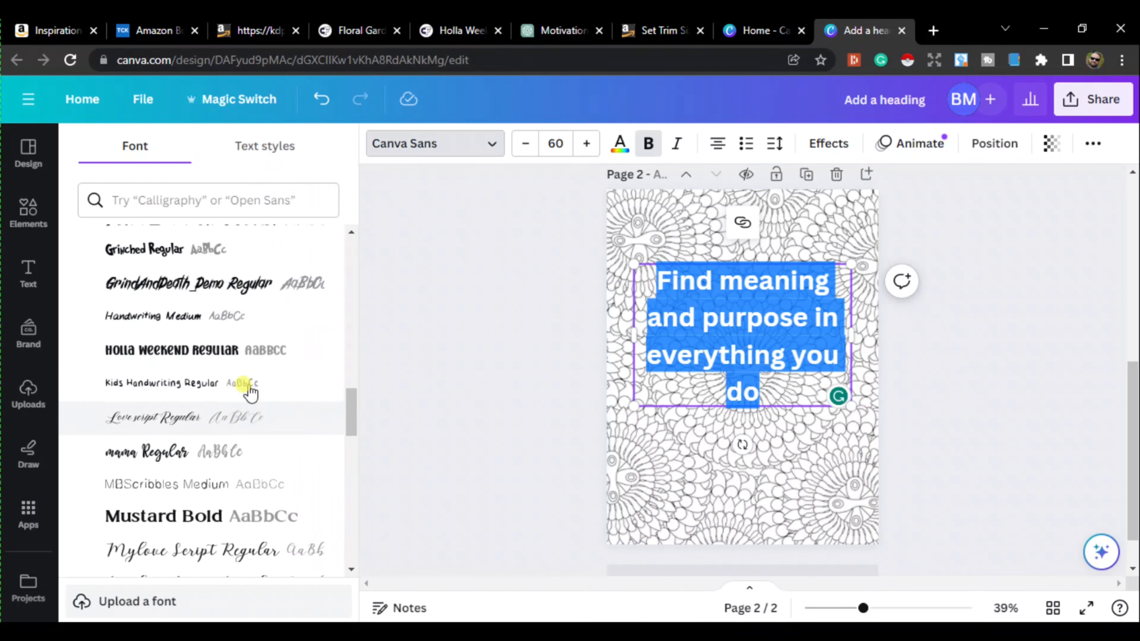
scroll(250, 393, "up", 10)
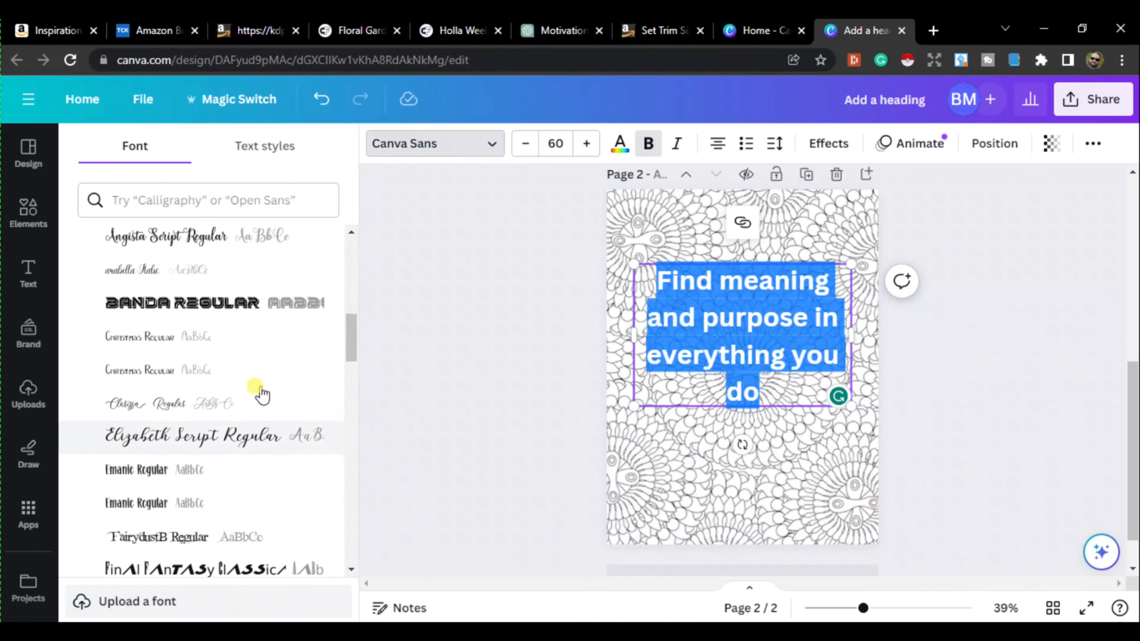
scroll(257, 390, "up", 4)
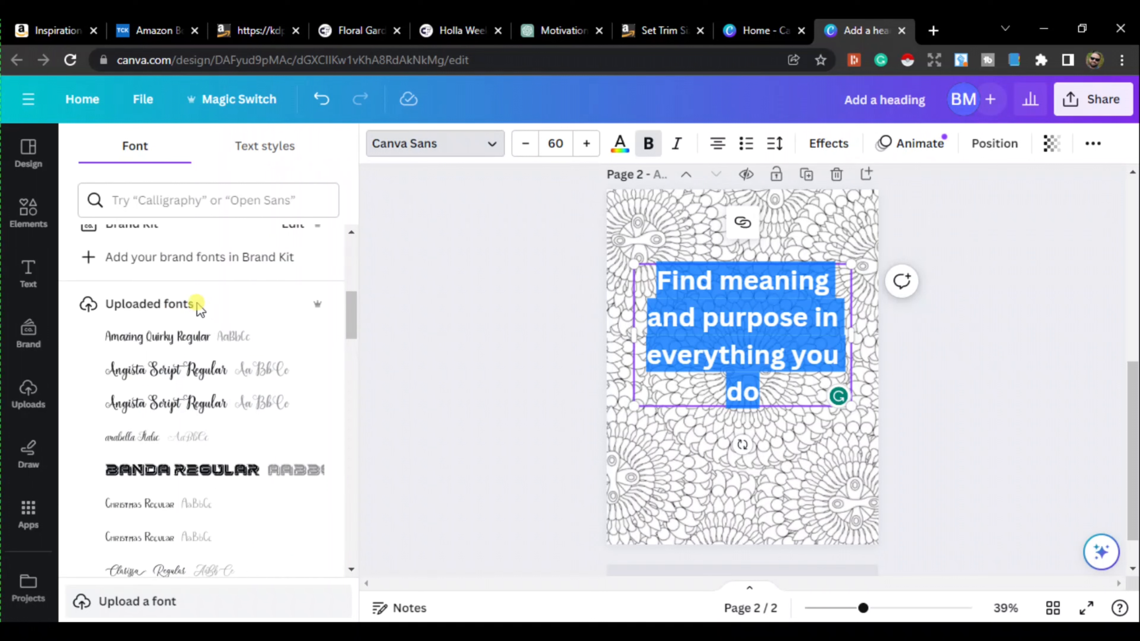
left_click(189, 344)
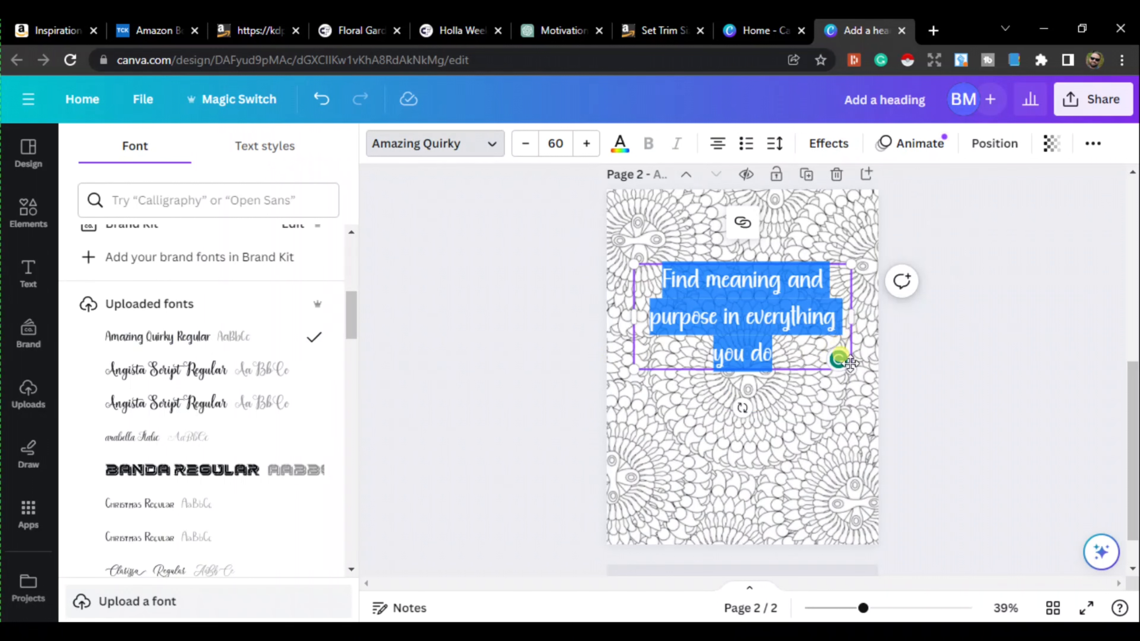
- Narrow the quote's text box so it wraps onto four lines and scale it up to font size 103
left_click_drag(858, 383, 832, 389)
left_click_drag(852, 316, 763, 404)
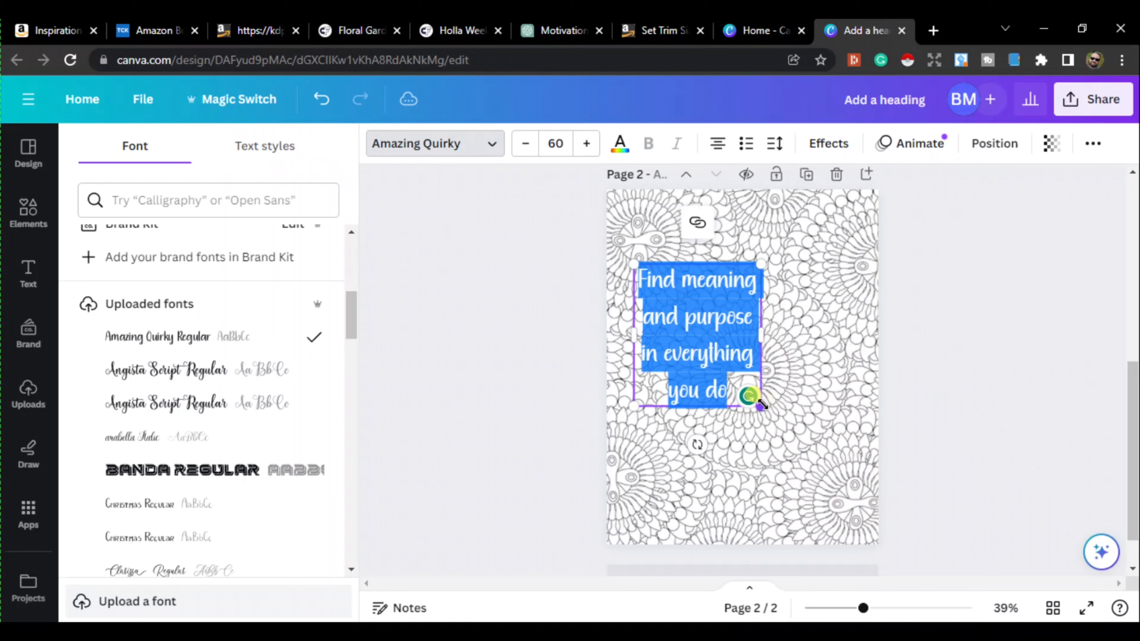
left_click_drag(790, 455, 838, 495)
left_click(772, 387)
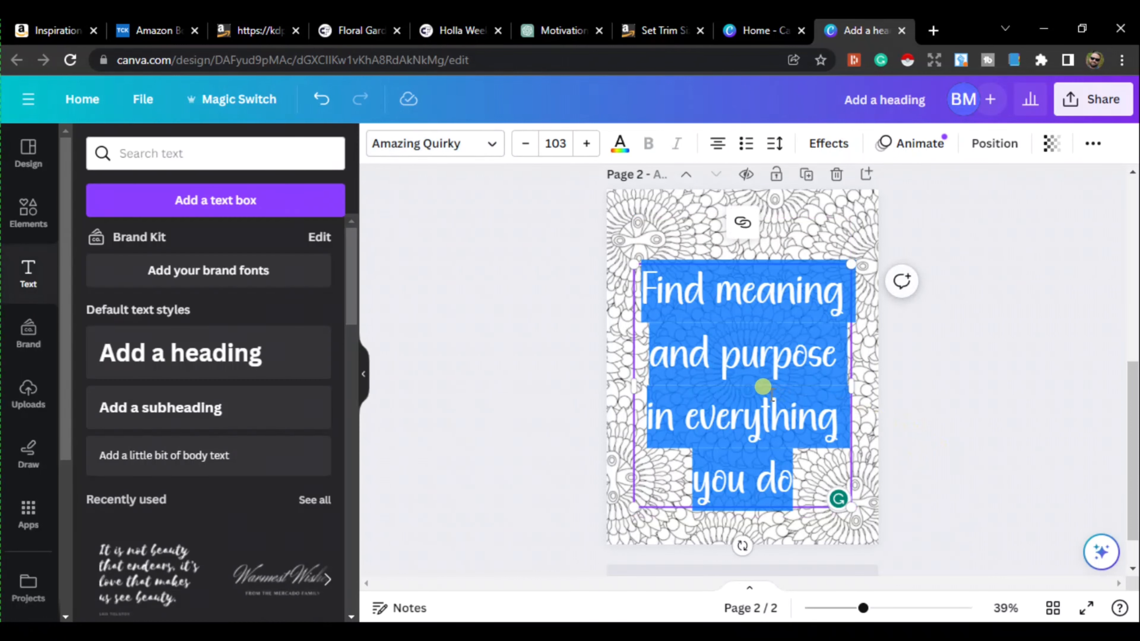
- Reduce the line spacing of the whole quote on page 2
left_click(770, 396)
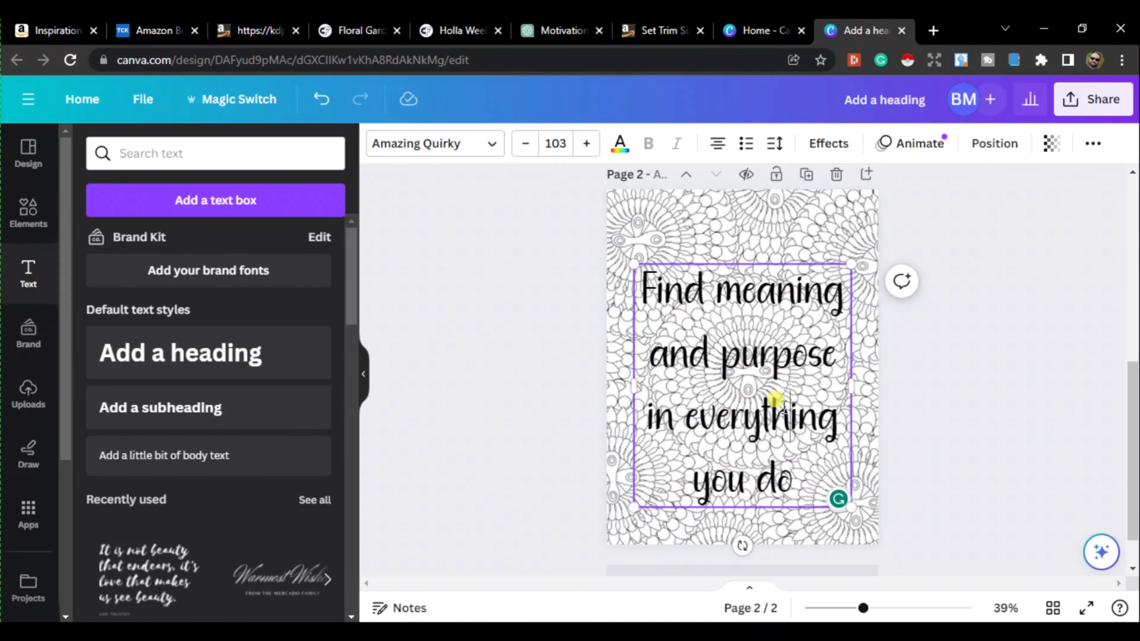
key("ctrl+a")
left_click(774, 143)
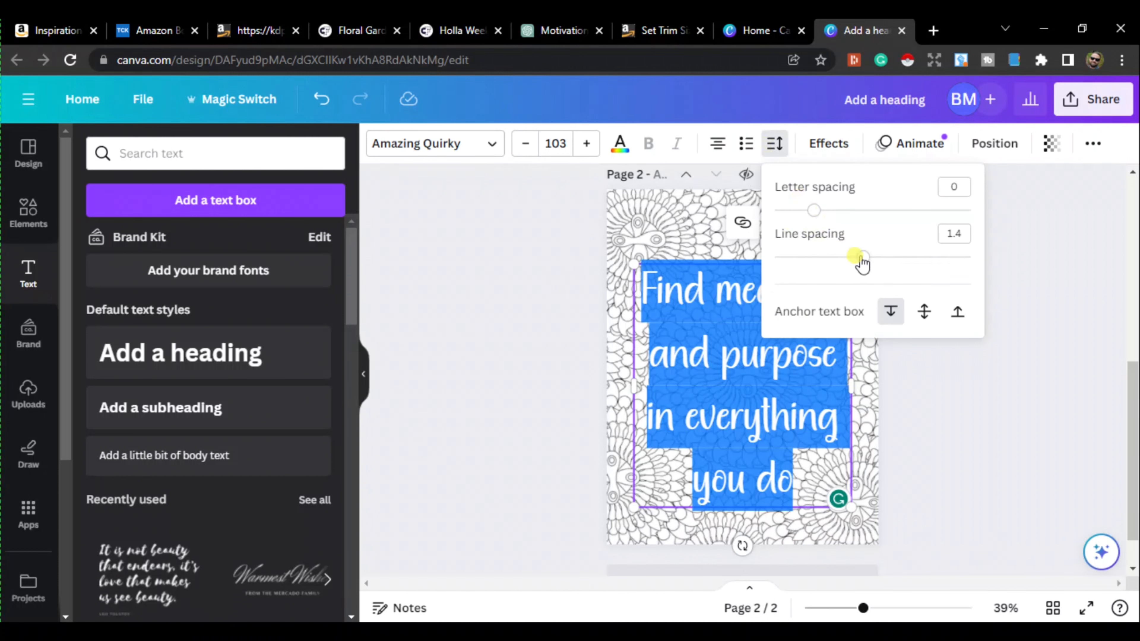
left_click_drag(861, 263, 826, 261)
left_click(1021, 318)
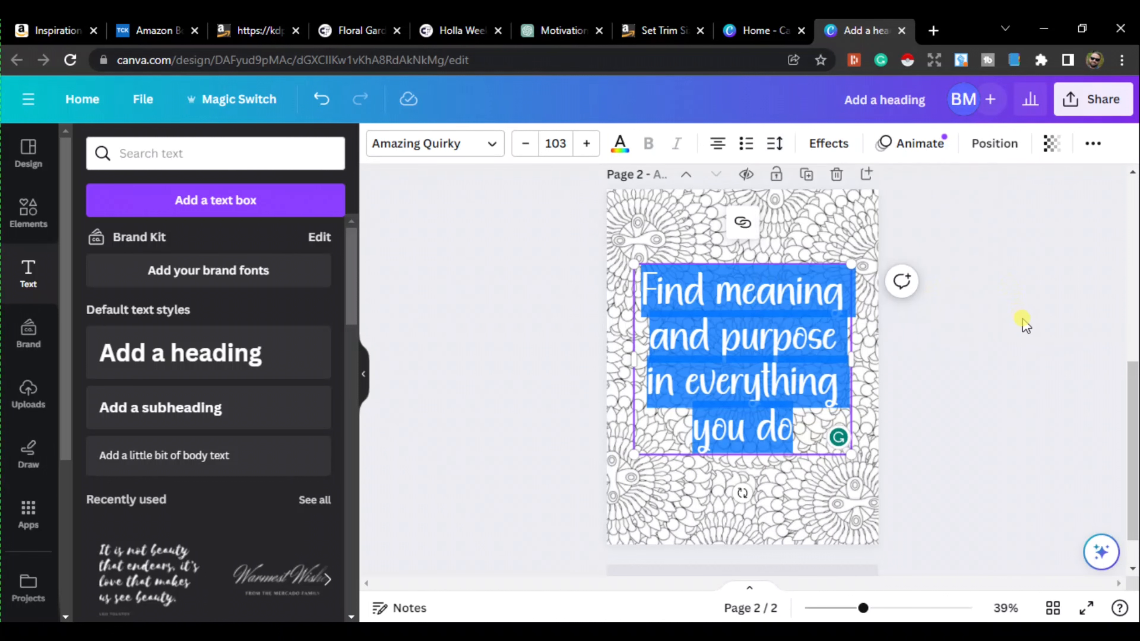
left_click(1022, 355)
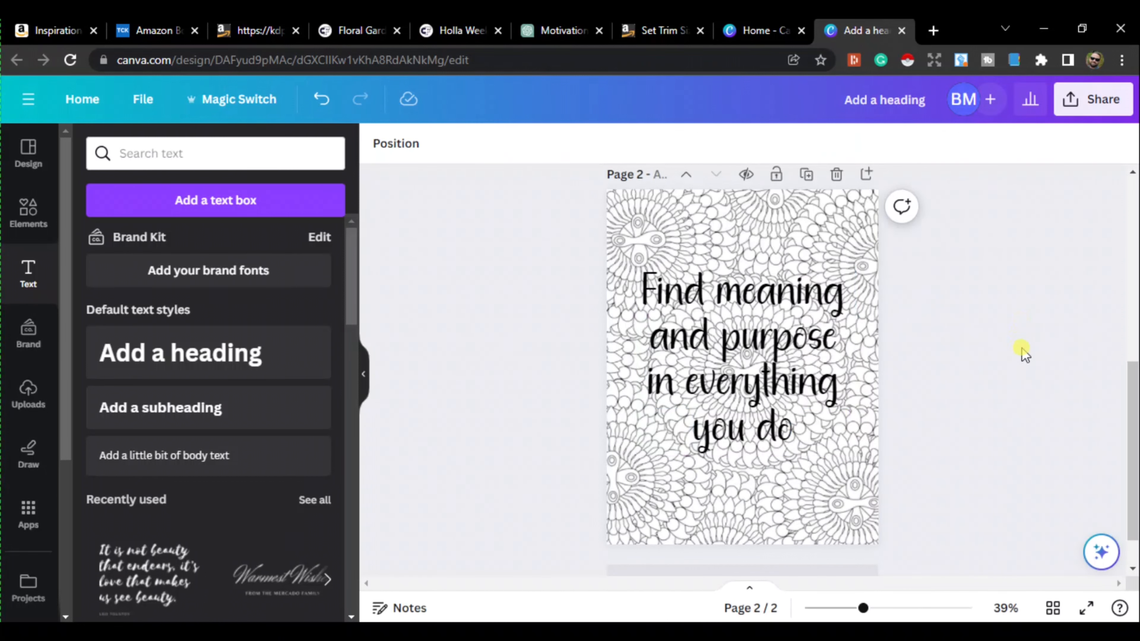
- Apply the Outline text effect to the whole quote on page 2
left_click(804, 358)
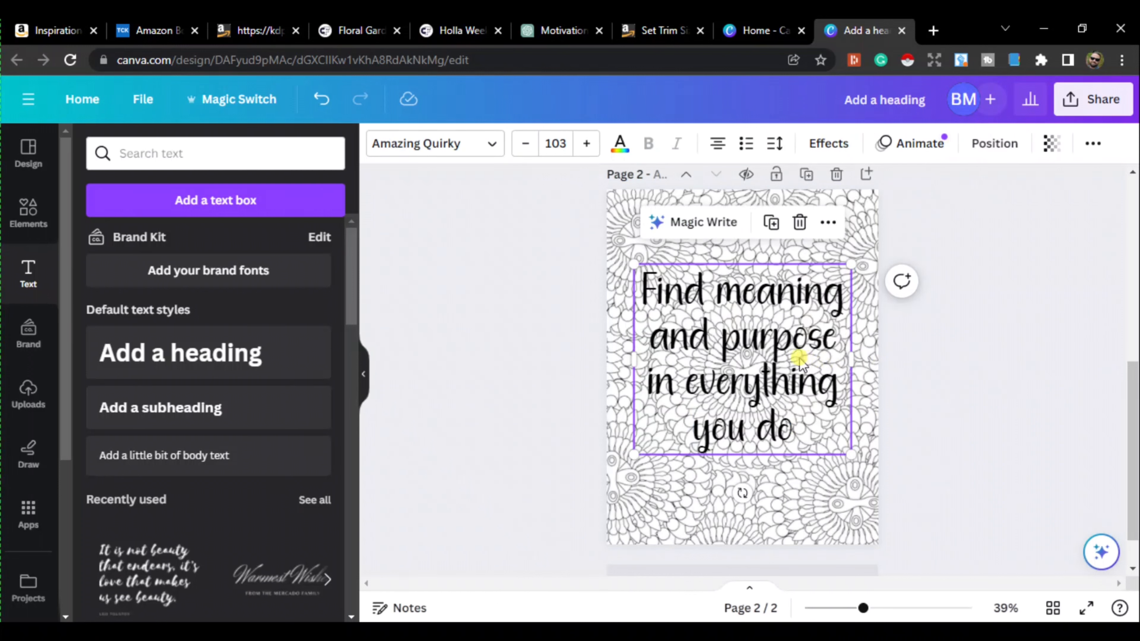
key("ctrl+a")
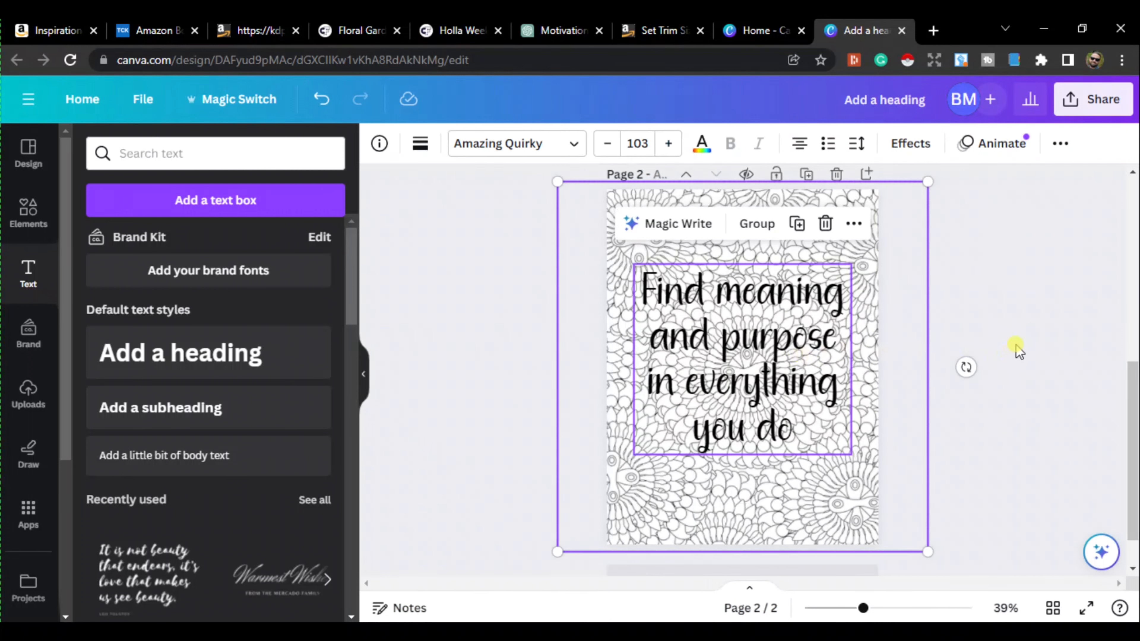
left_click(1010, 337)
left_click(771, 332)
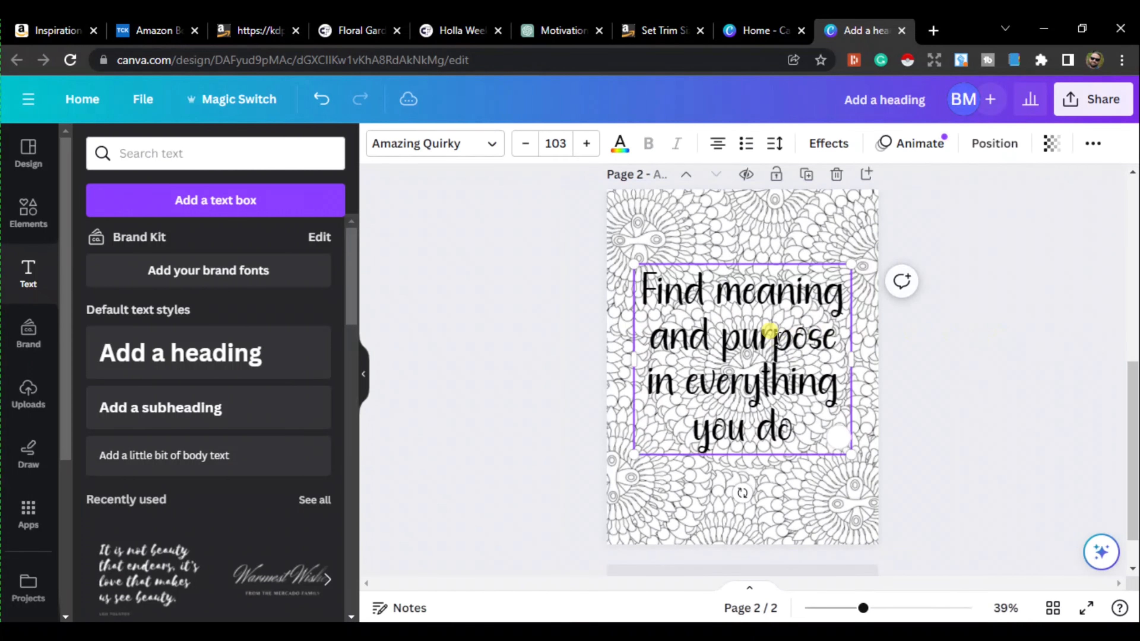
double_click(769, 331)
key("ctrl+a")
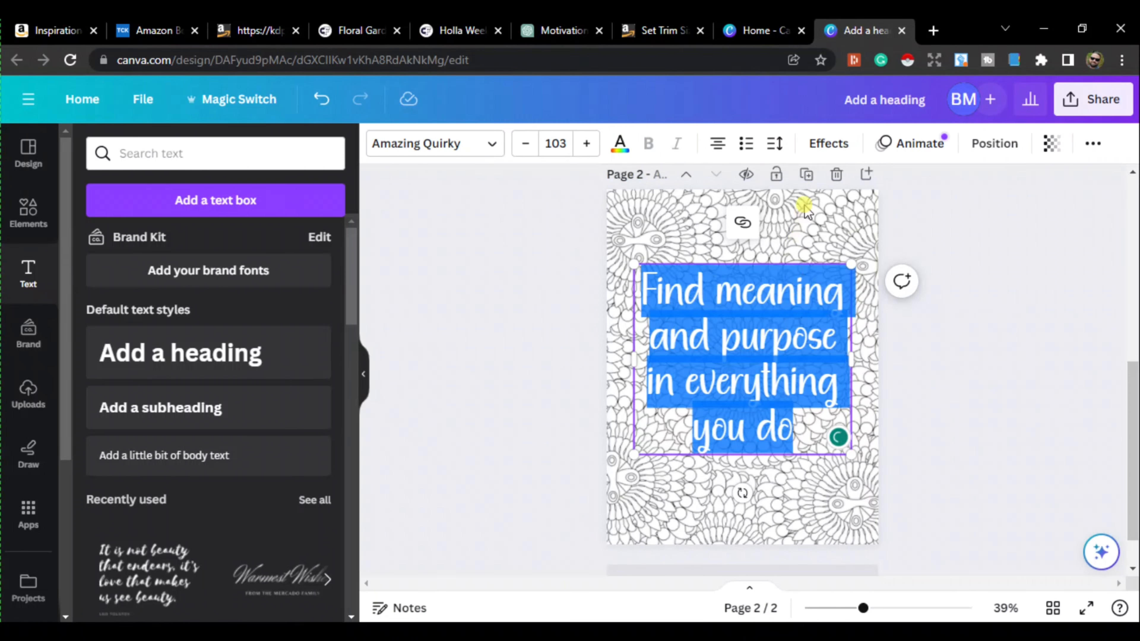
left_click(822, 145)
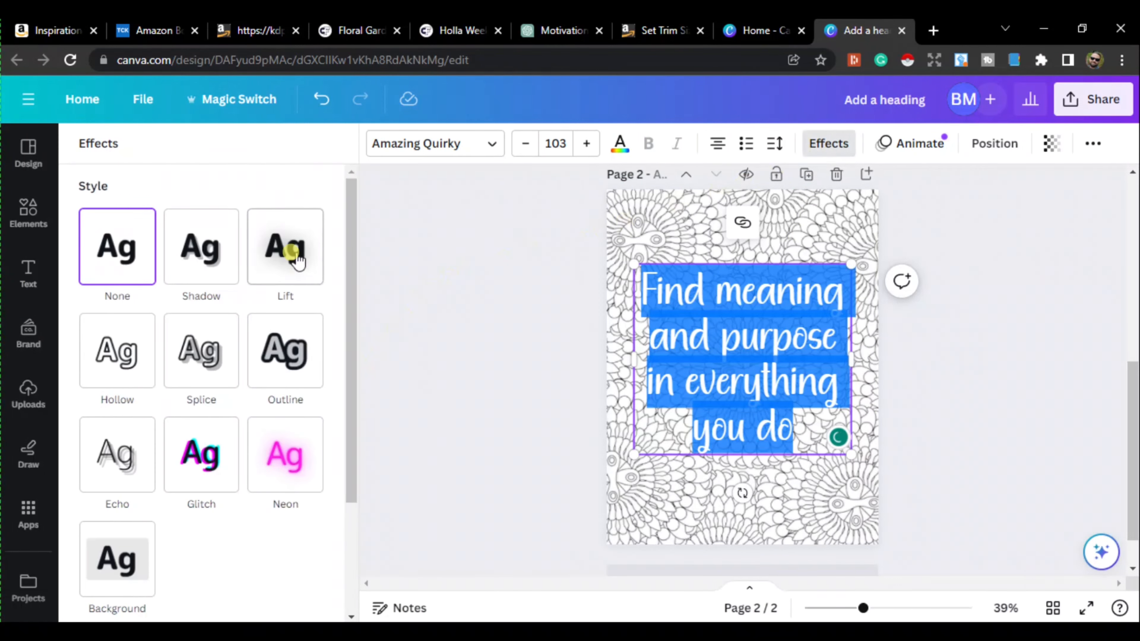
left_click(624, 146)
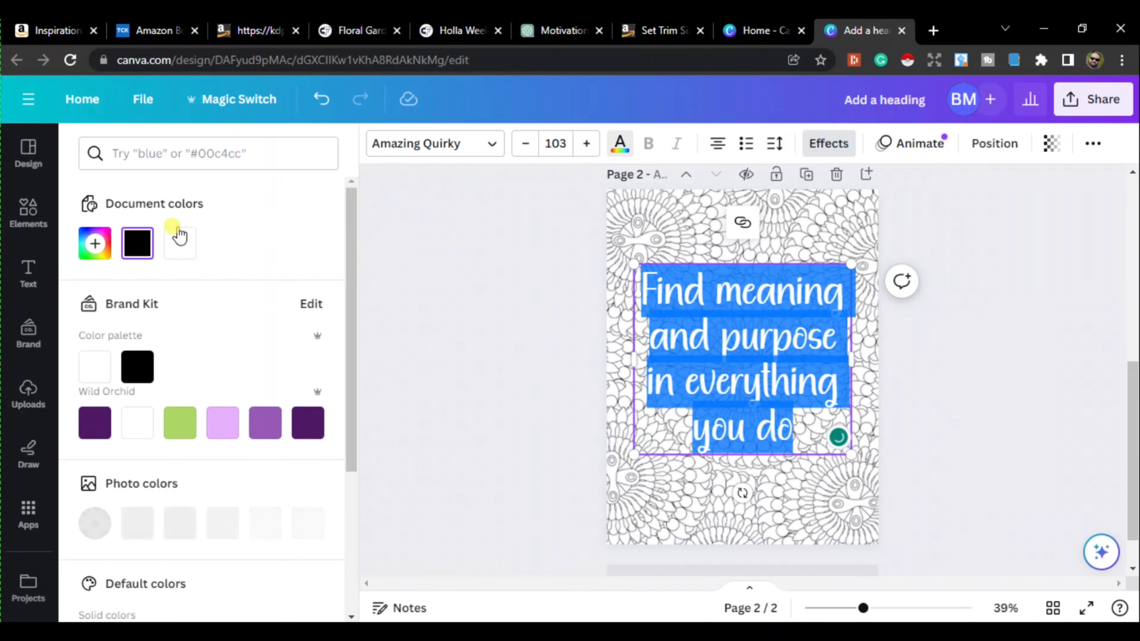
left_click(179, 237)
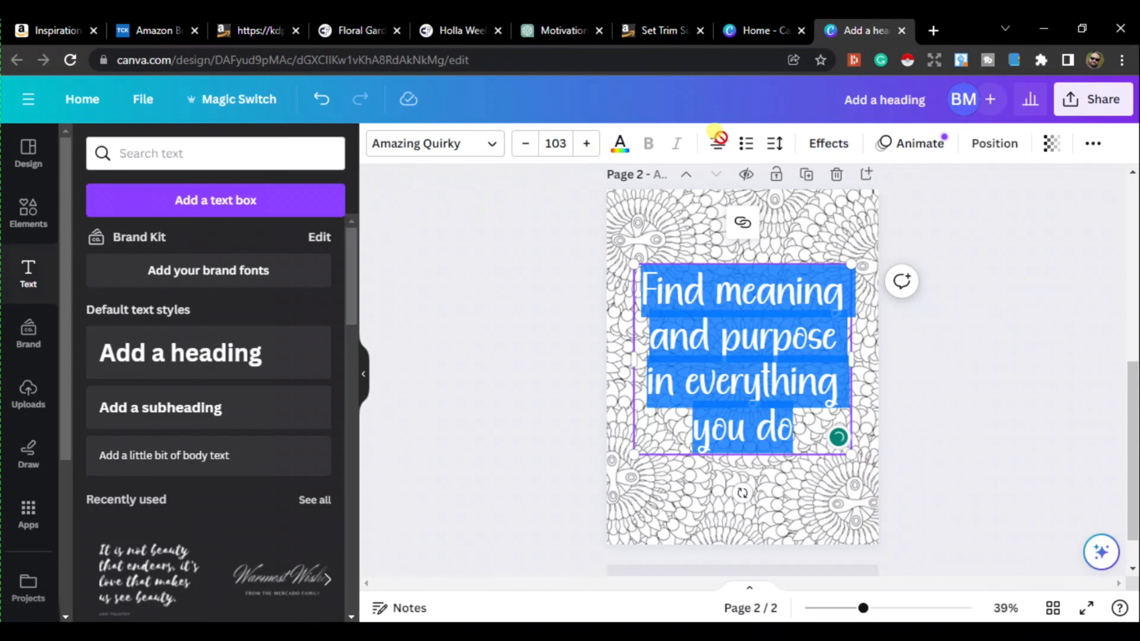
left_click(829, 143)
left_click(294, 360)
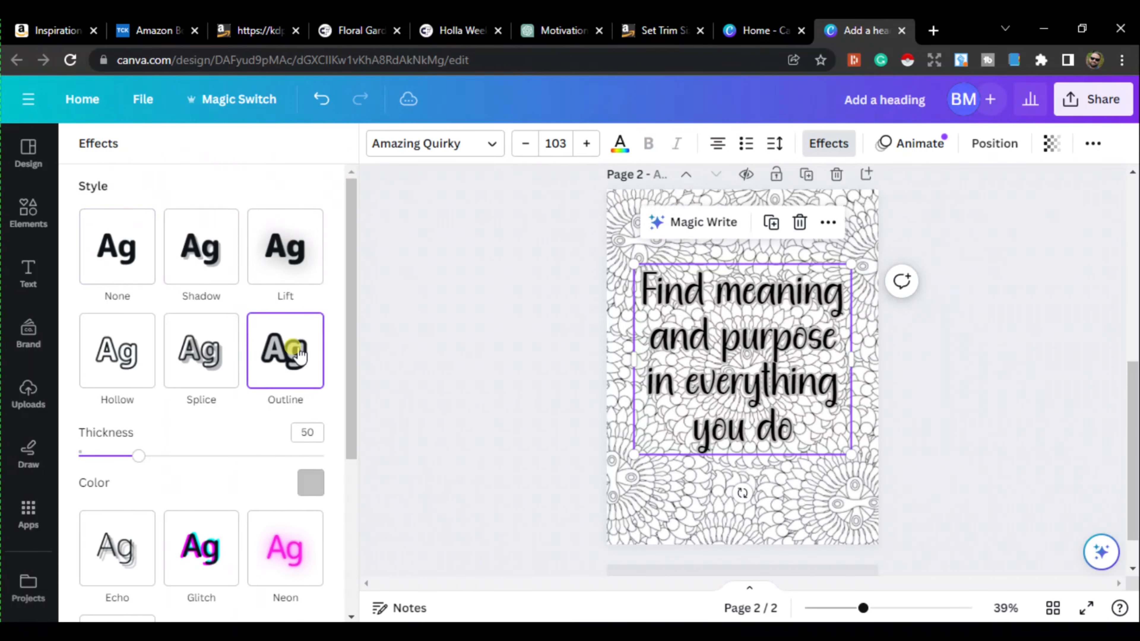
- Make the quote's outline black with thickness 106 and set its text colour to white
left_click(311, 480)
left_click(135, 300)
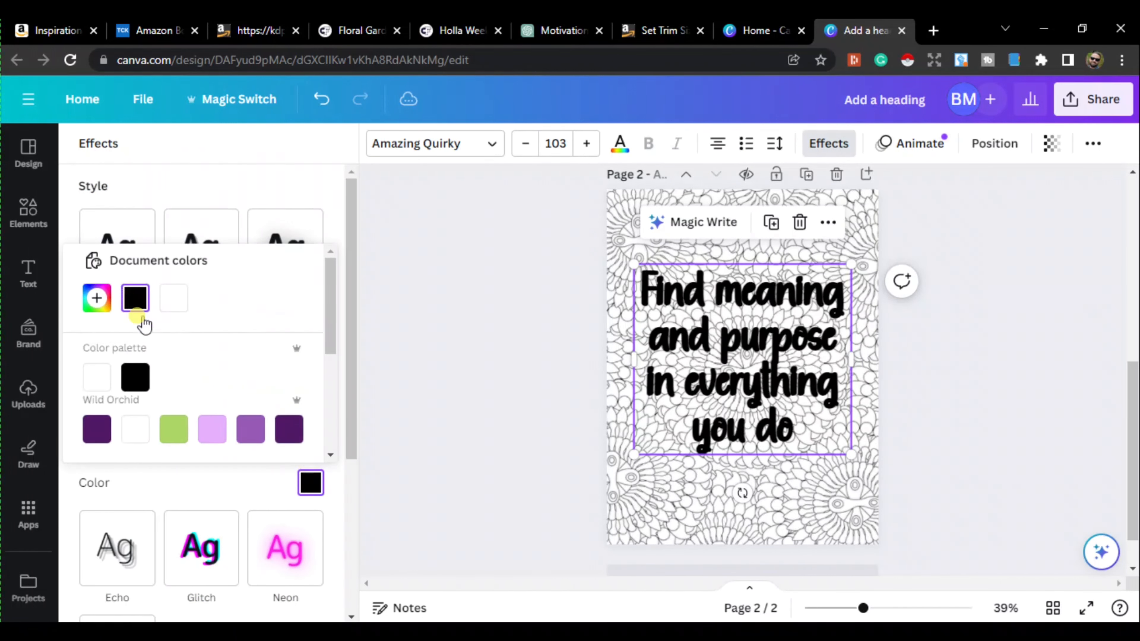
left_click(255, 466)
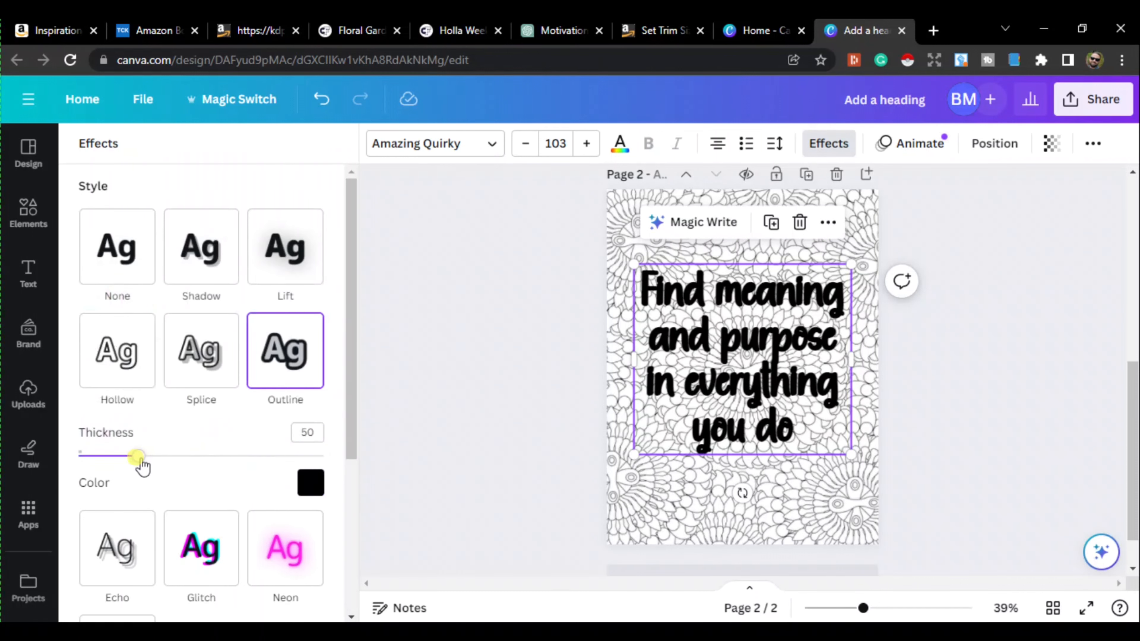
left_click_drag(139, 455, 209, 472)
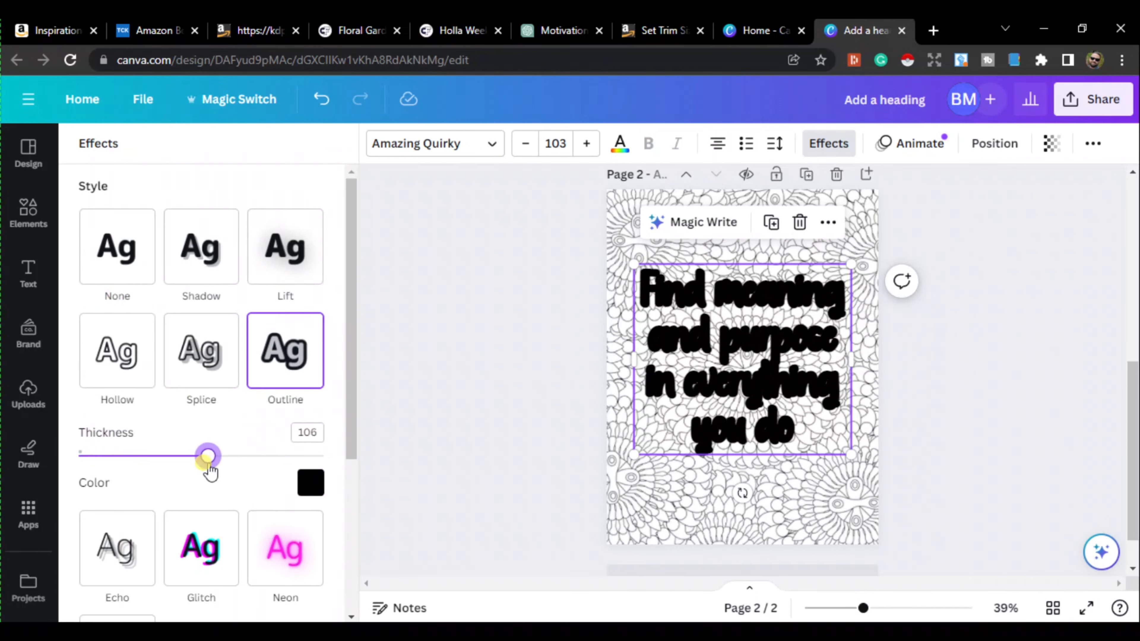
left_click(620, 147)
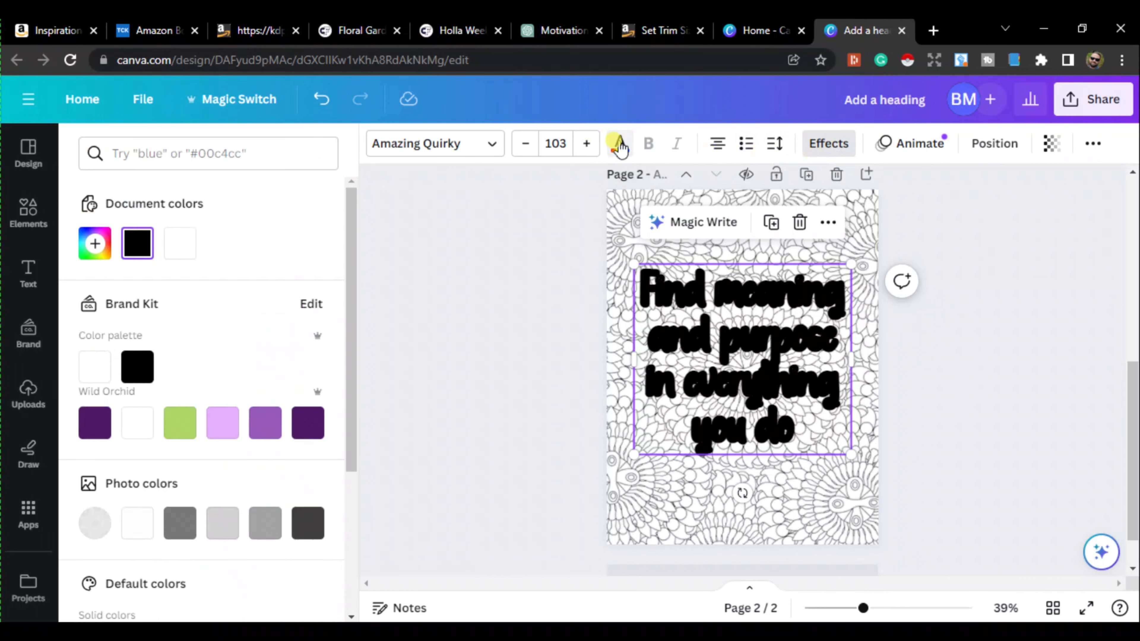
left_click(179, 253)
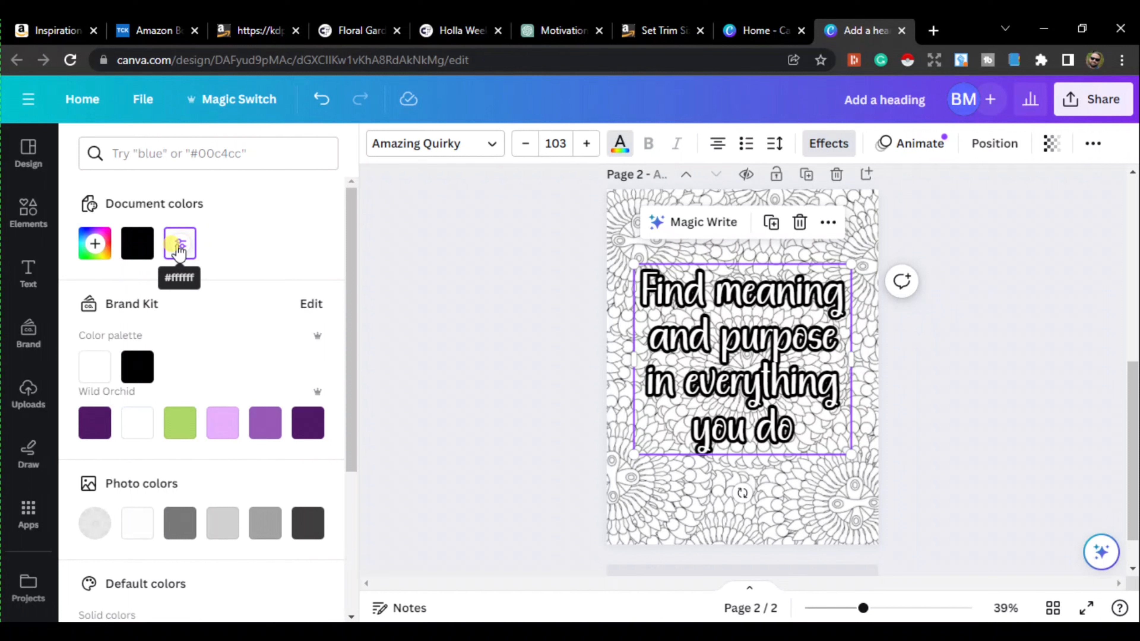
- Increase the quote's line spacing to 1.18 and deselect it
left_click(774, 143)
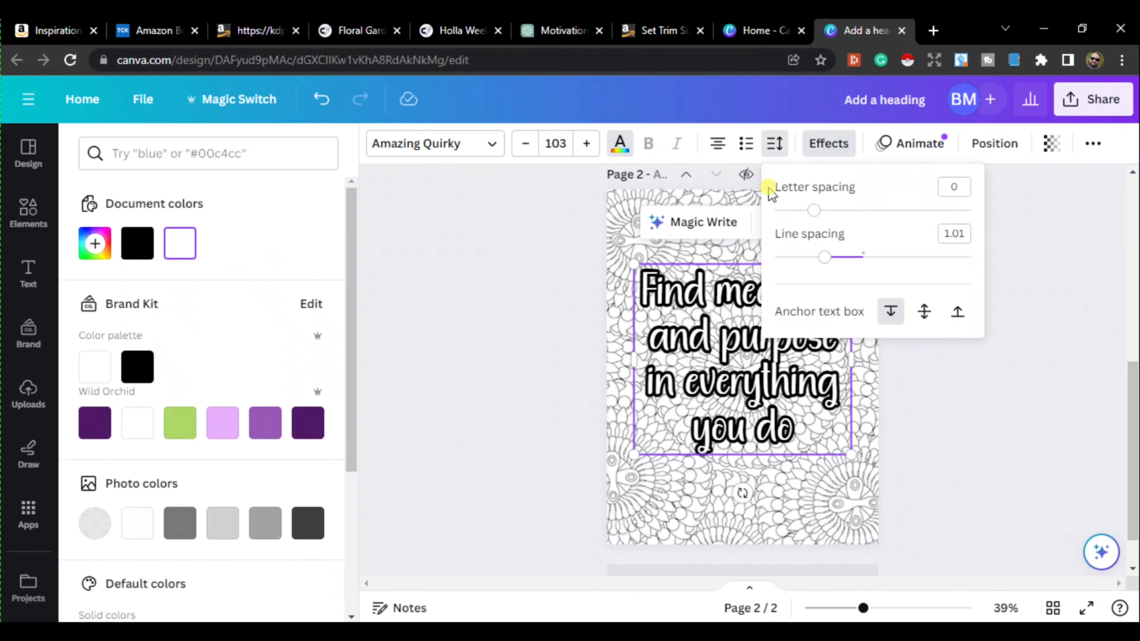
left_click_drag(822, 265, 844, 265)
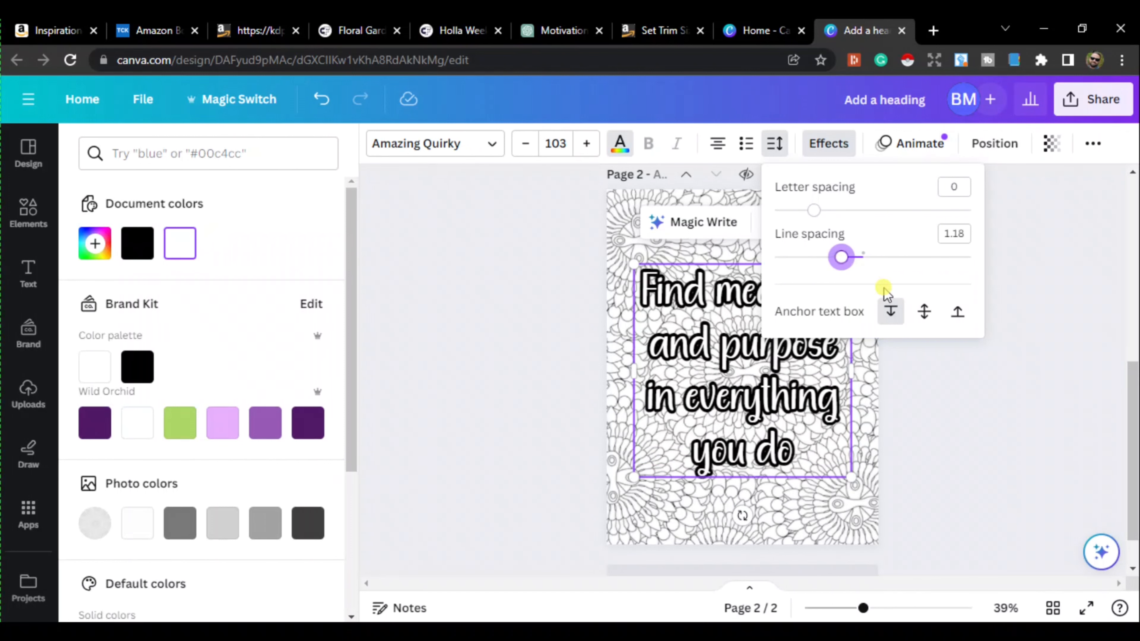
left_click(1004, 365)
left_click(1036, 382)
left_click(1040, 382)
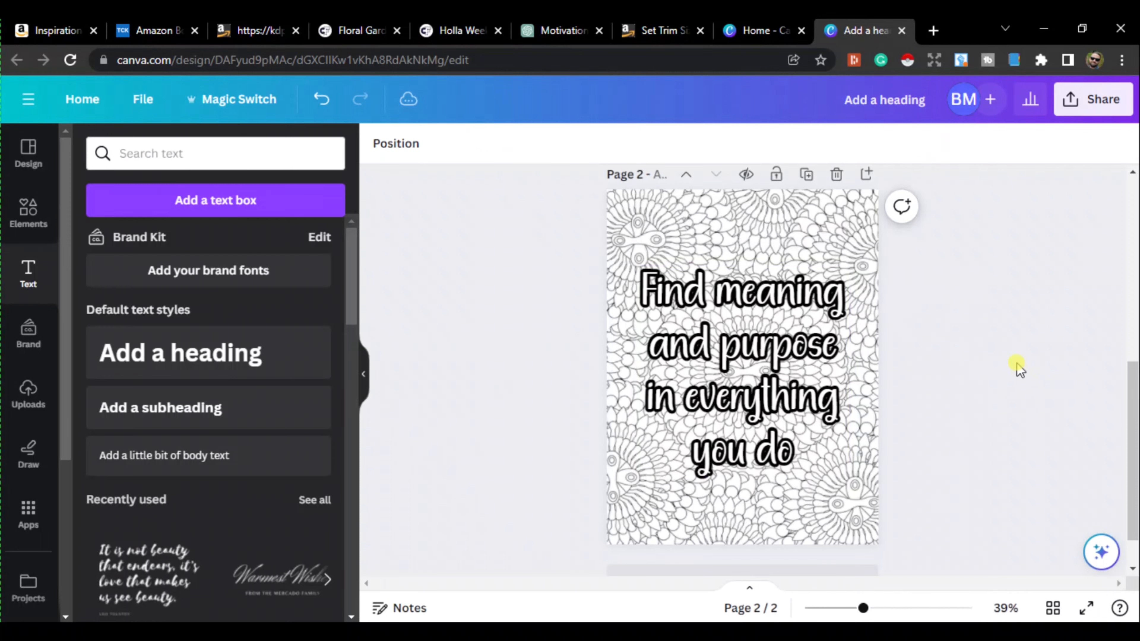
- Insert a blank page between the two finished quote pages
scroll(1027, 381, "up", 5)
scroll(1015, 386, "down", 8)
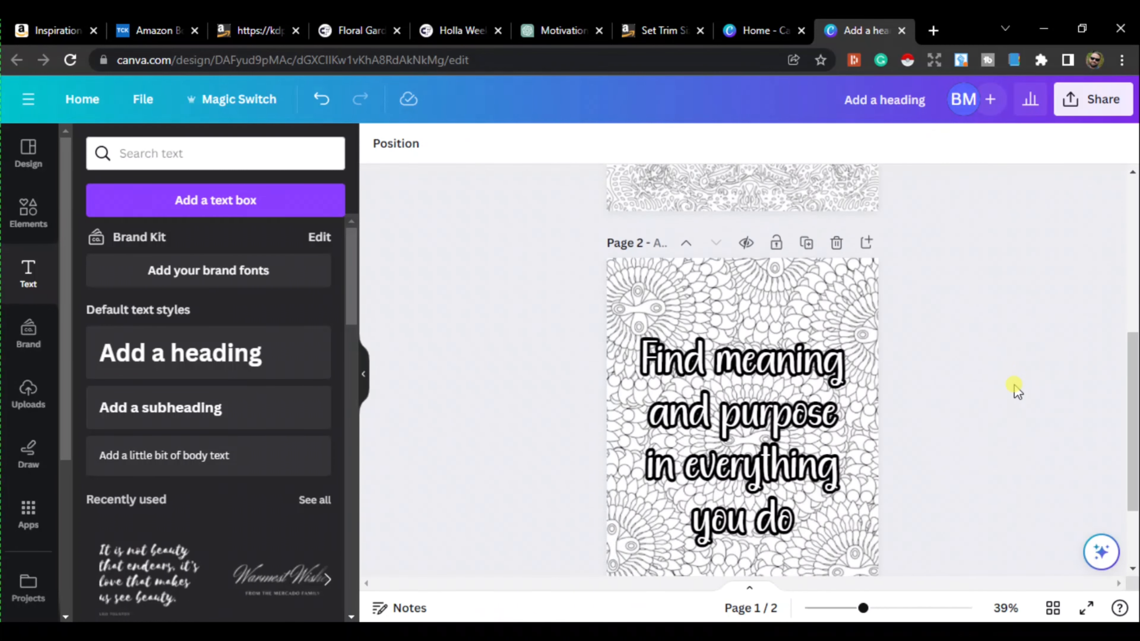
scroll(1017, 380, "up", 7)
scroll(1017, 380, "up", 3)
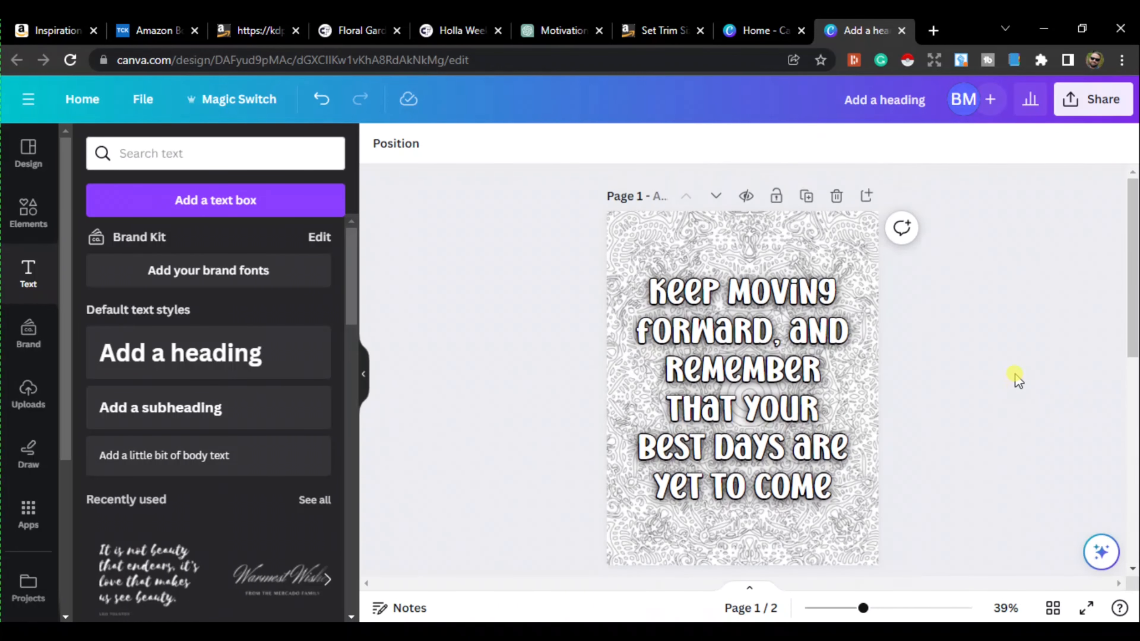
scroll(1018, 376, "down", 8)
scroll(1018, 372, "up", 8)
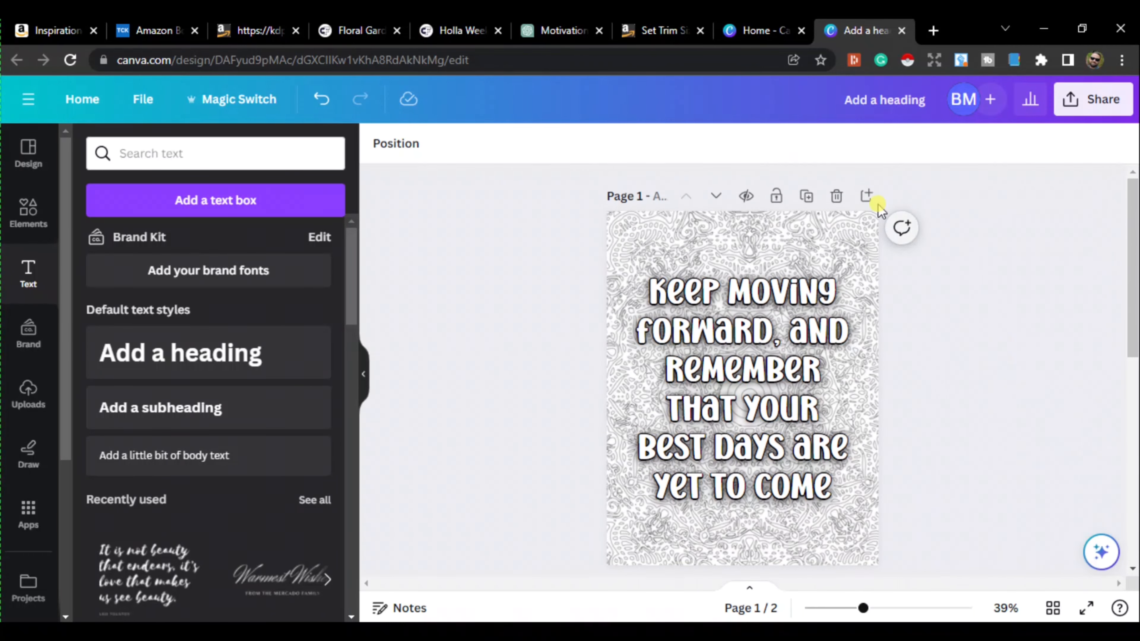
left_click(866, 198)
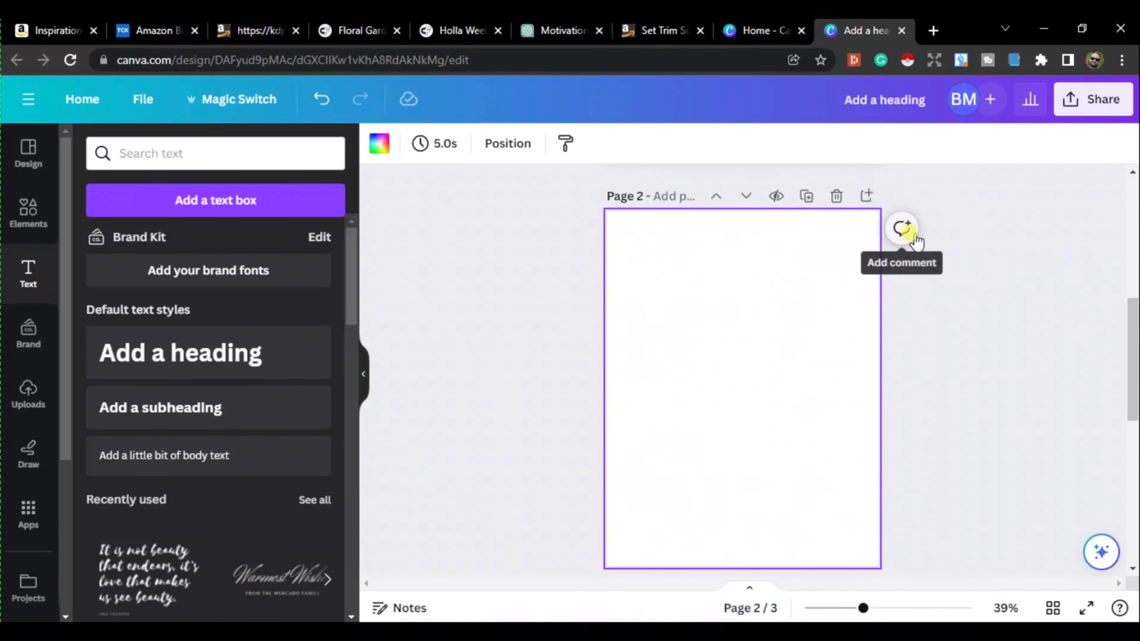
scroll(924, 341, "down", 2)
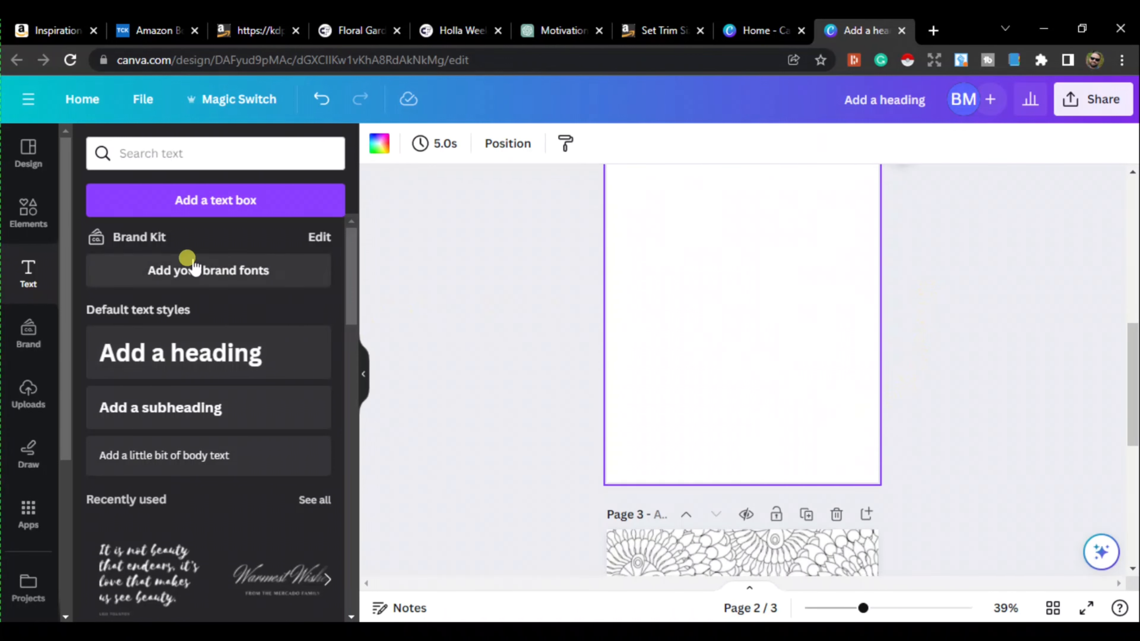
- Place the uploaded round mandala on the blank page, shrink it and centre it horizontally near the page's lower edge
left_click(27, 404)
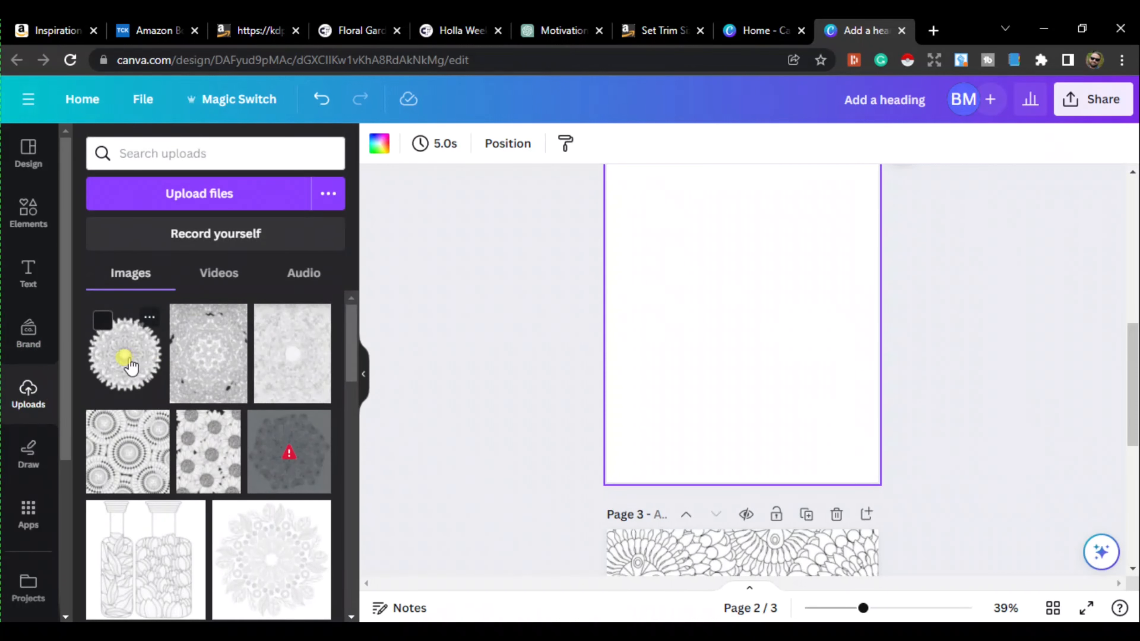
left_click_drag(625, 372, 738, 336)
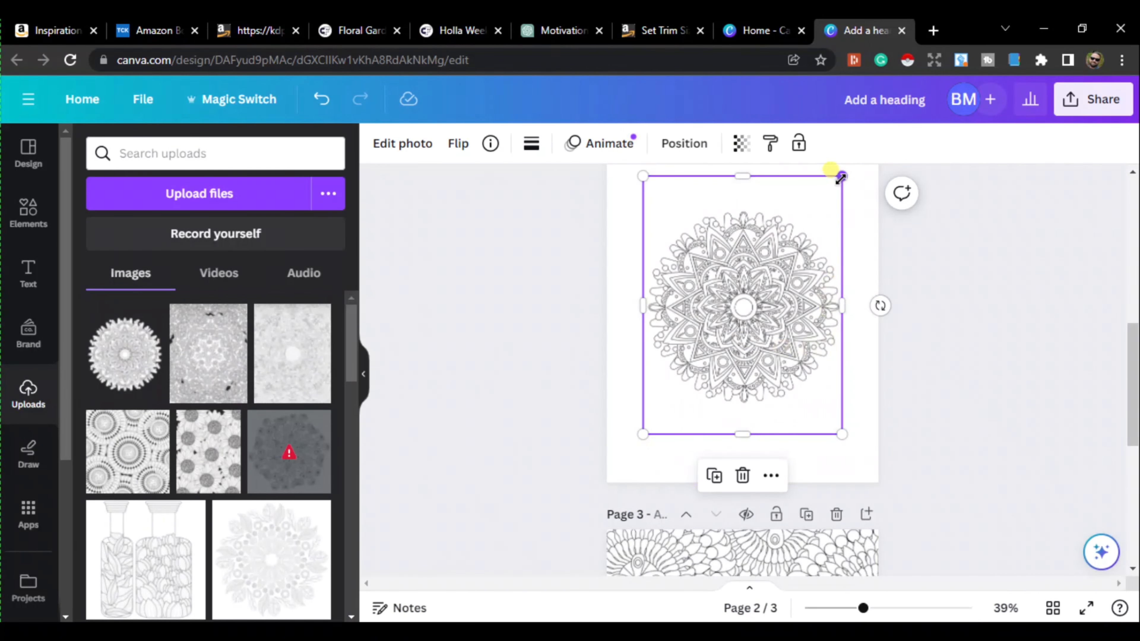
left_click_drag(838, 180, 718, 336)
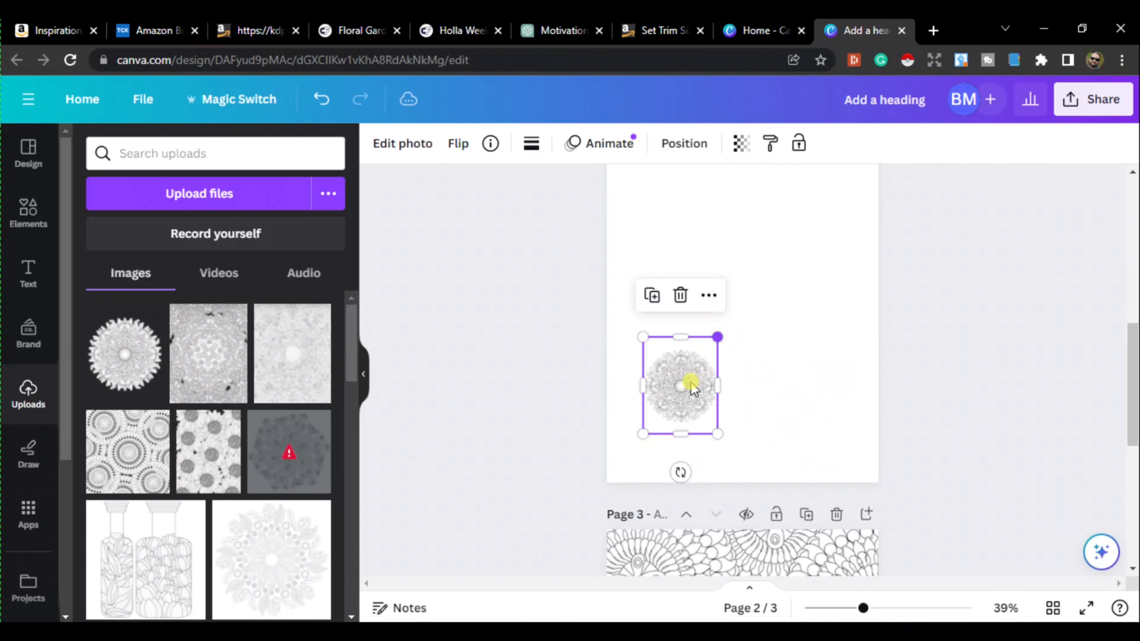
left_click_drag(703, 398, 771, 394)
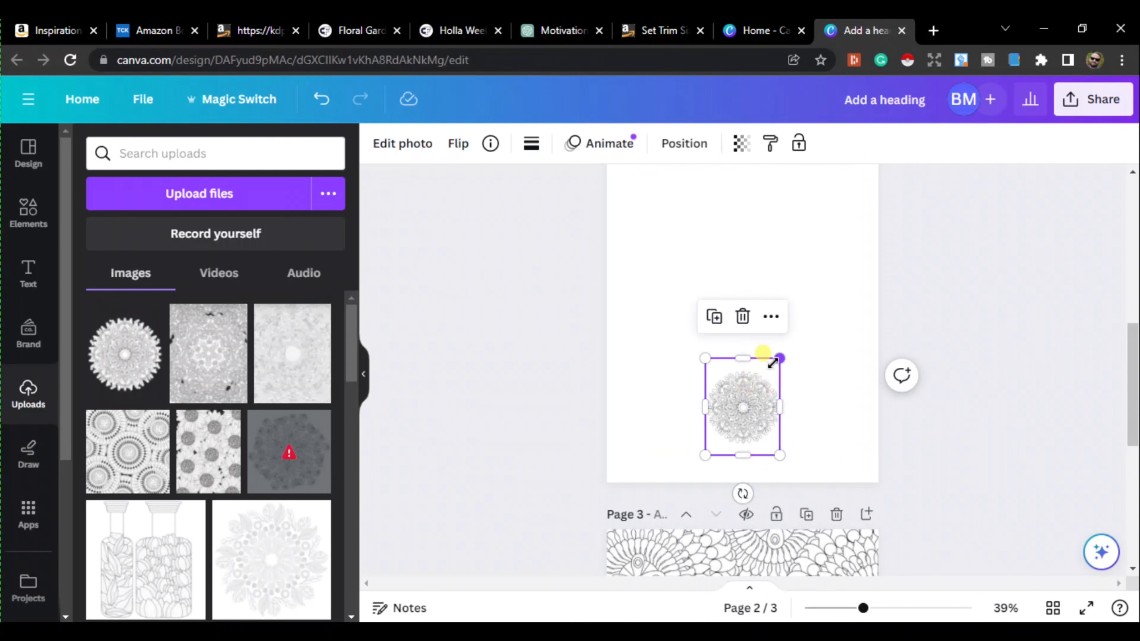
- Set the small mandala's transparency to 40 and deselect it
left_click(741, 143)
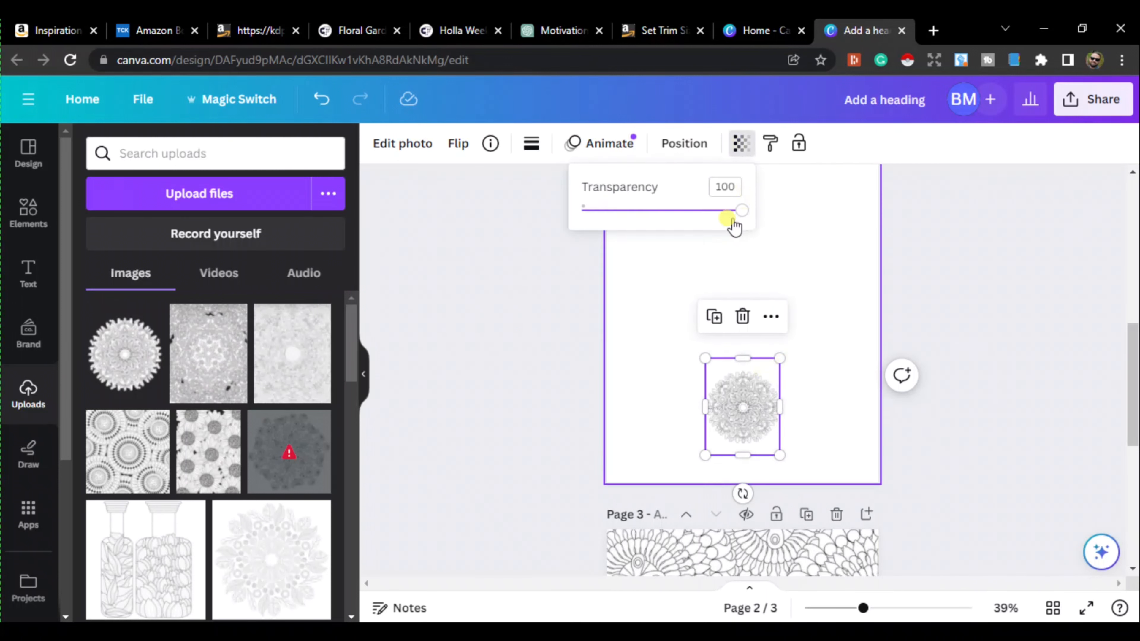
left_click_drag(738, 217, 652, 220)
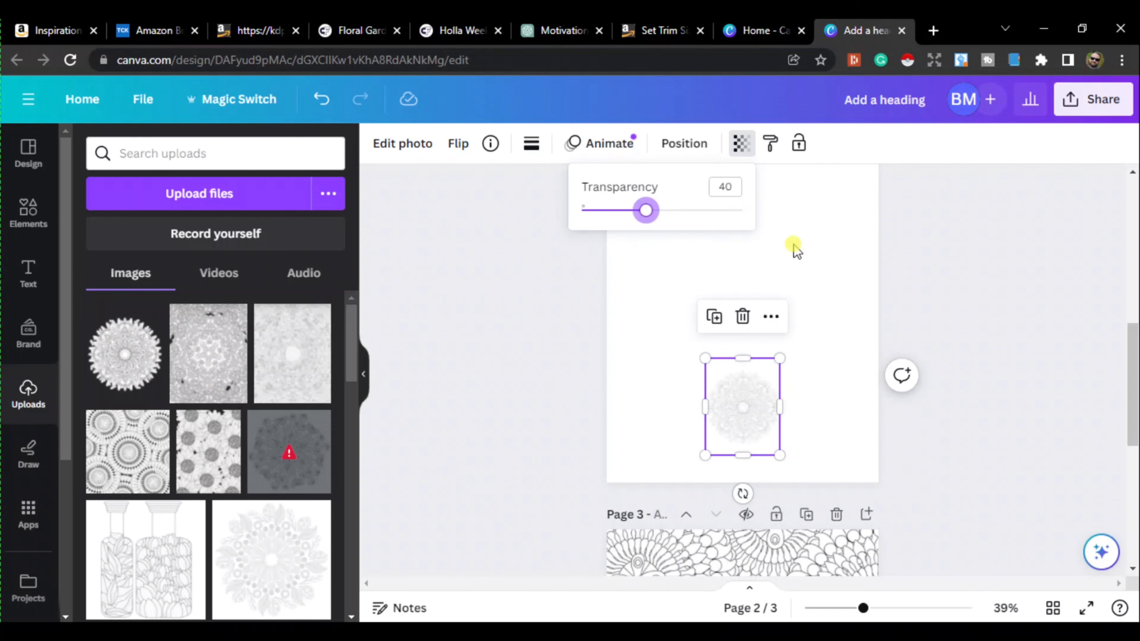
left_click(967, 285)
left_click(999, 330)
- Duplicate the small-mandala page and move the copy behind the second quote page as page 4
scroll(978, 355, "up", 2)
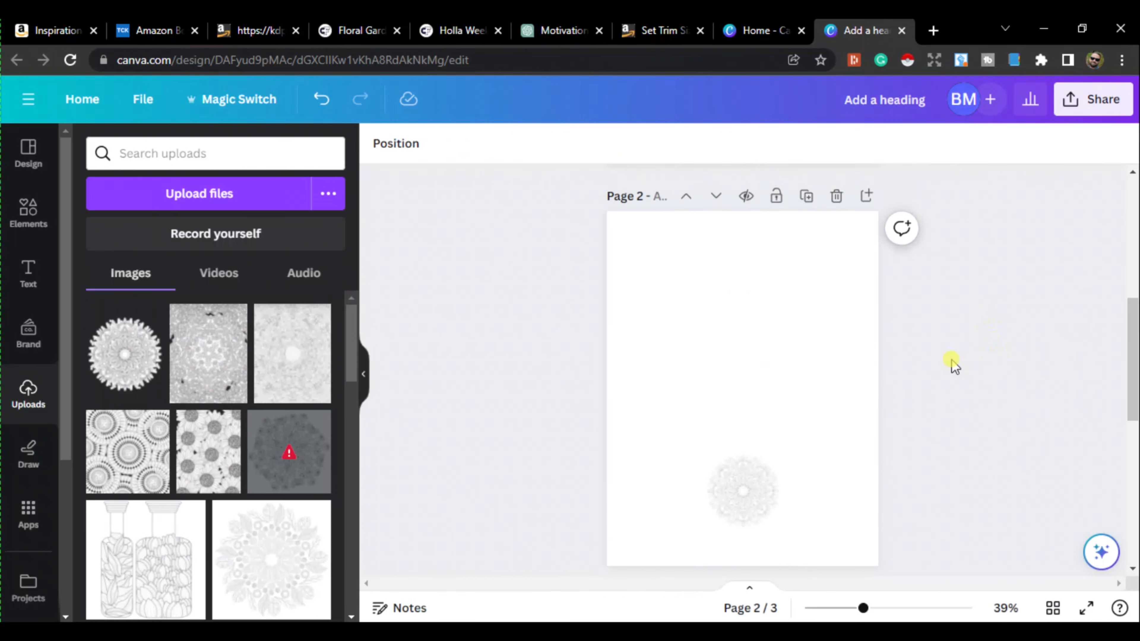
left_click(805, 197)
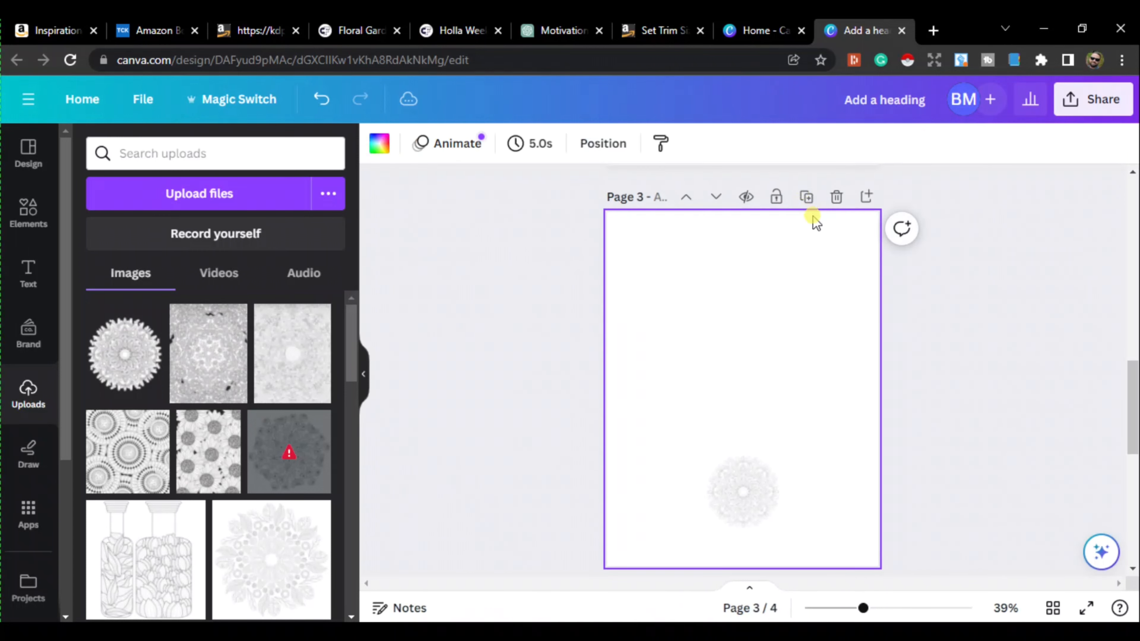
left_click(716, 197)
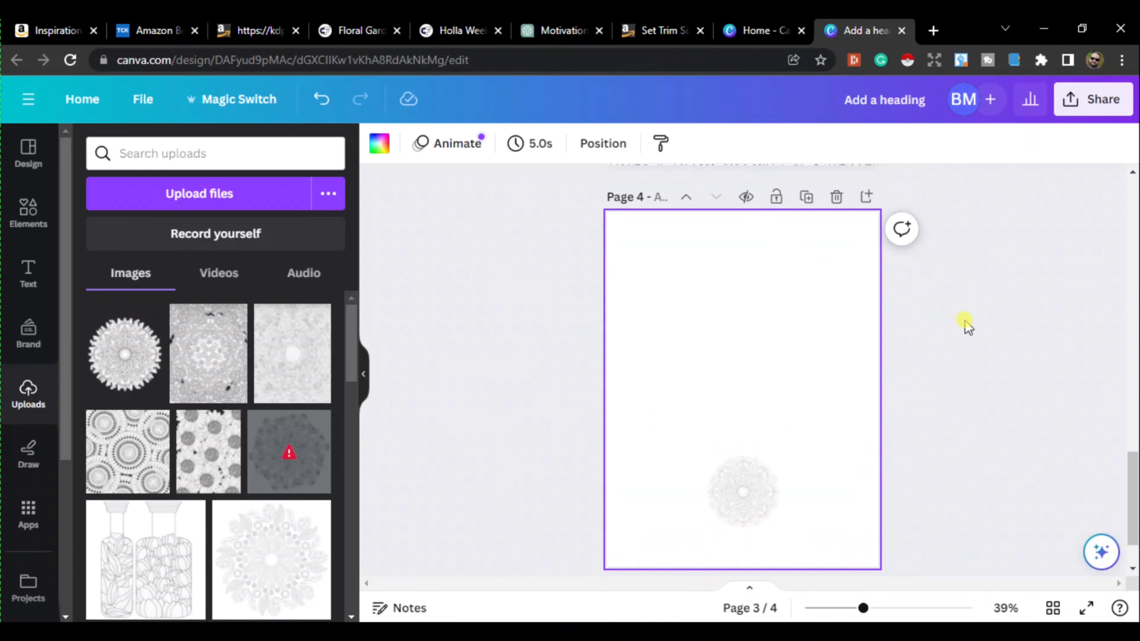
scroll(965, 323, "up", 3)
scroll(968, 330, "up", 10)
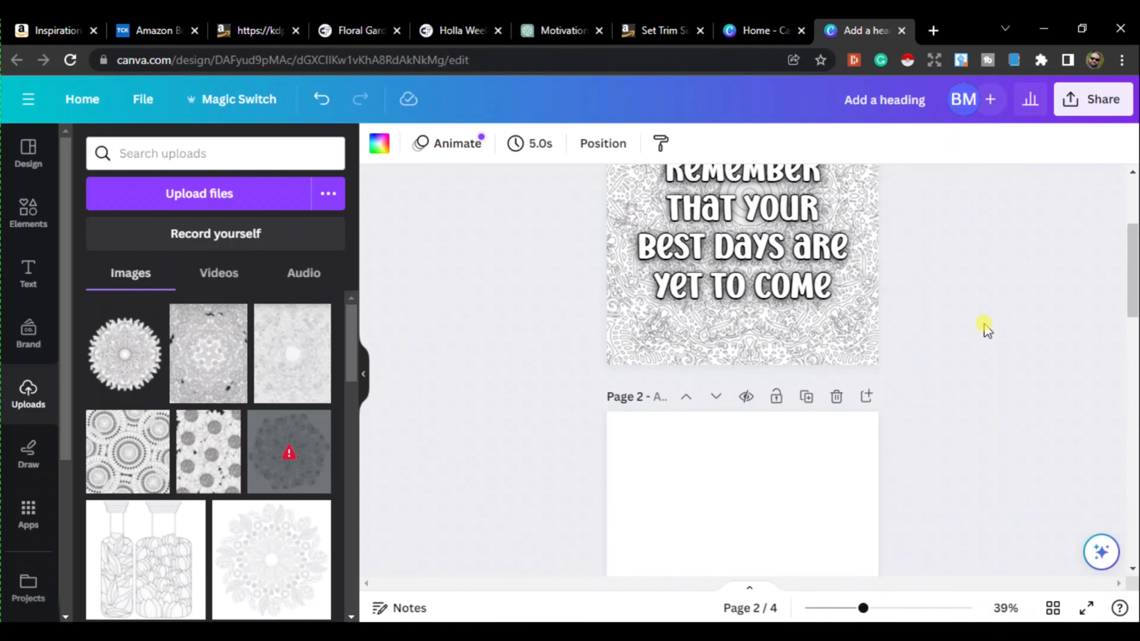
scroll(970, 333, "up", 2)
scroll(902, 311, "down", 10)
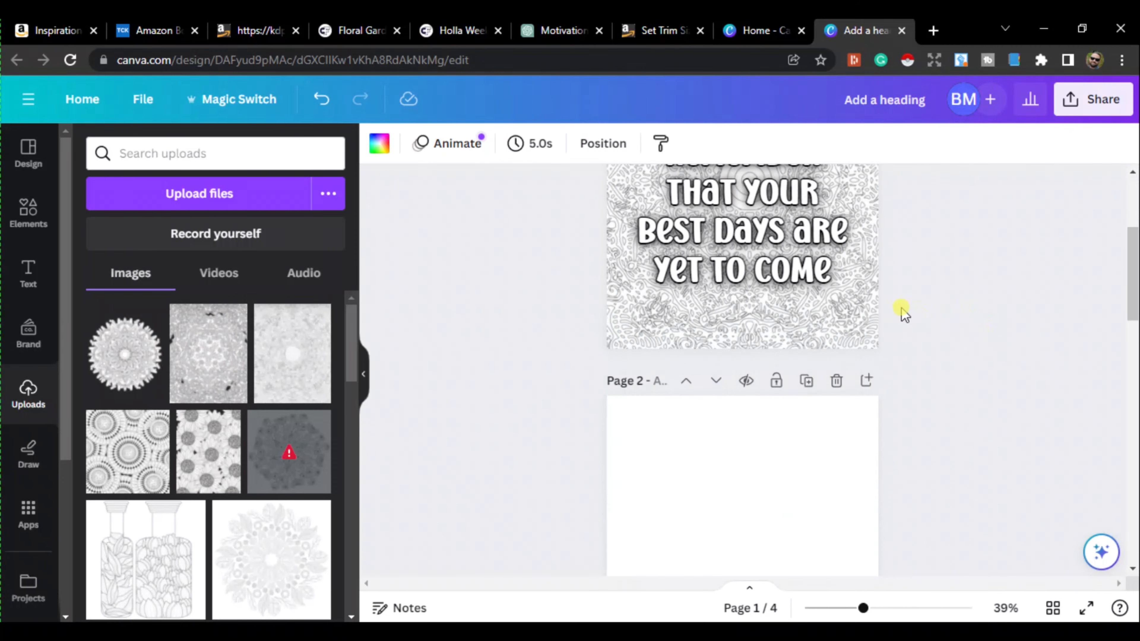
scroll(904, 312, "down", 5)
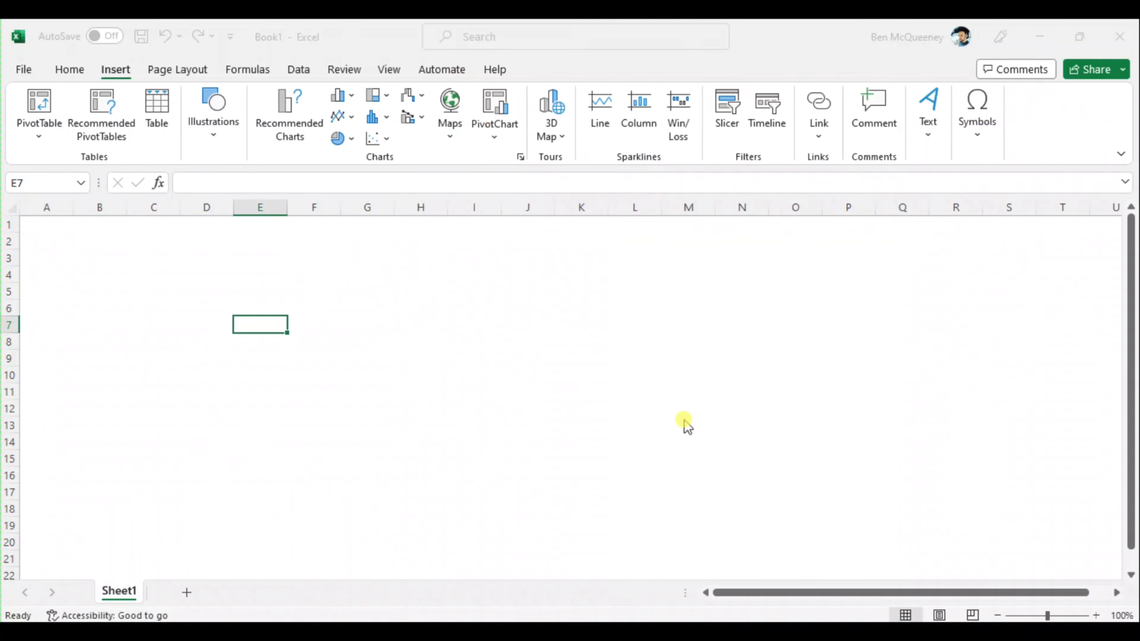
- Switch to the blank Excel workbook and enter the label "Each page" in cell D4
left_click(260, 273)
double_click(200, 271)
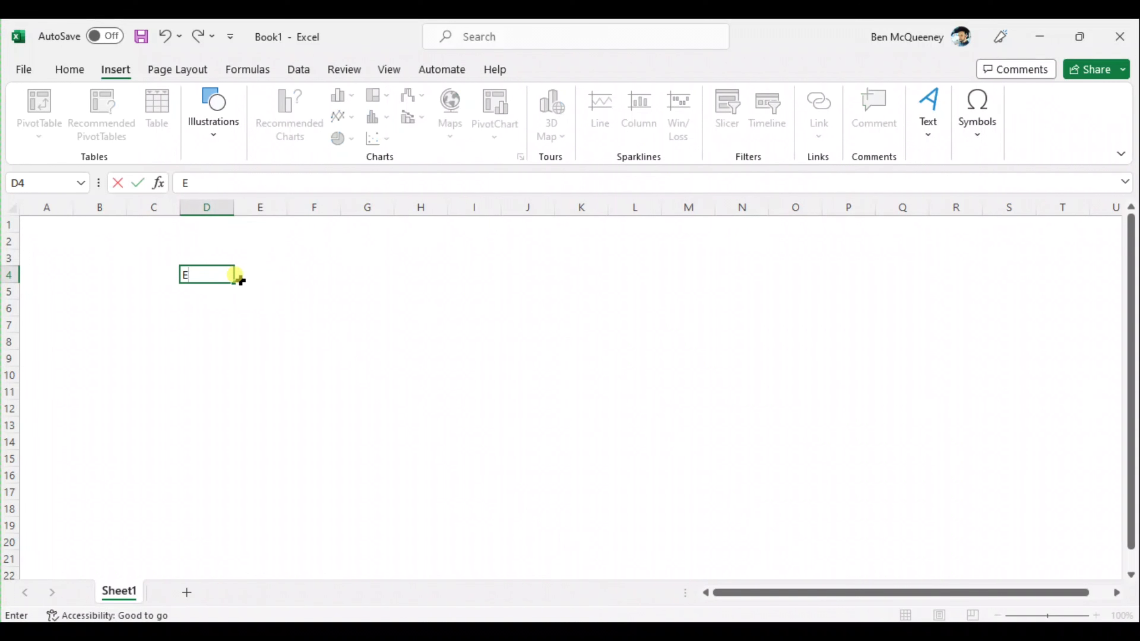
type("Each page")
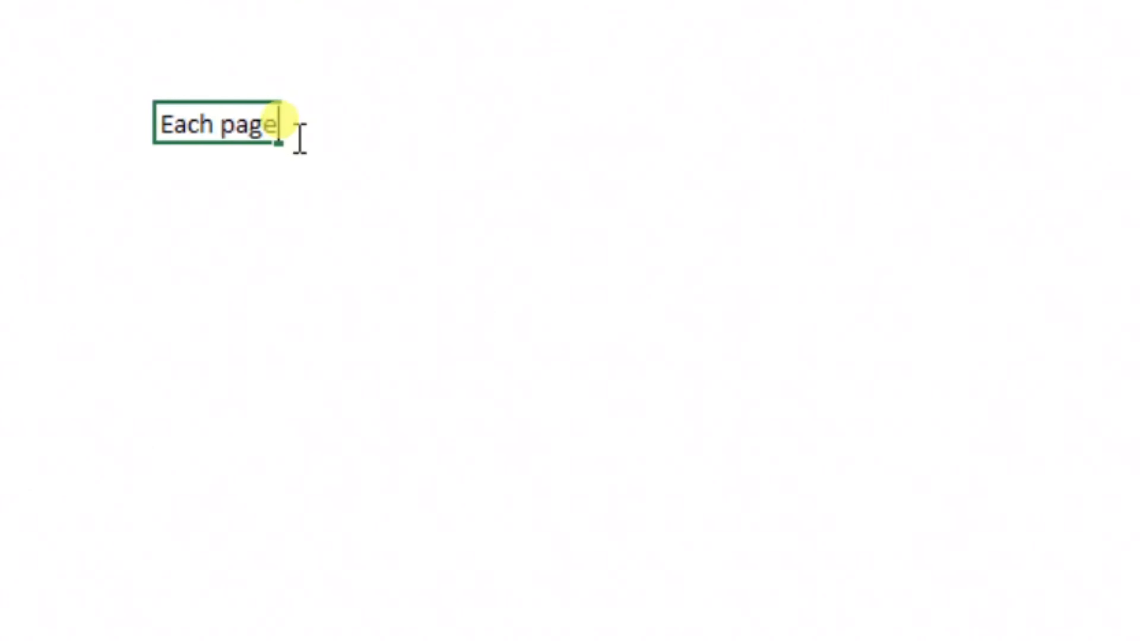
left_click(467, 220)
left_click(673, 314)
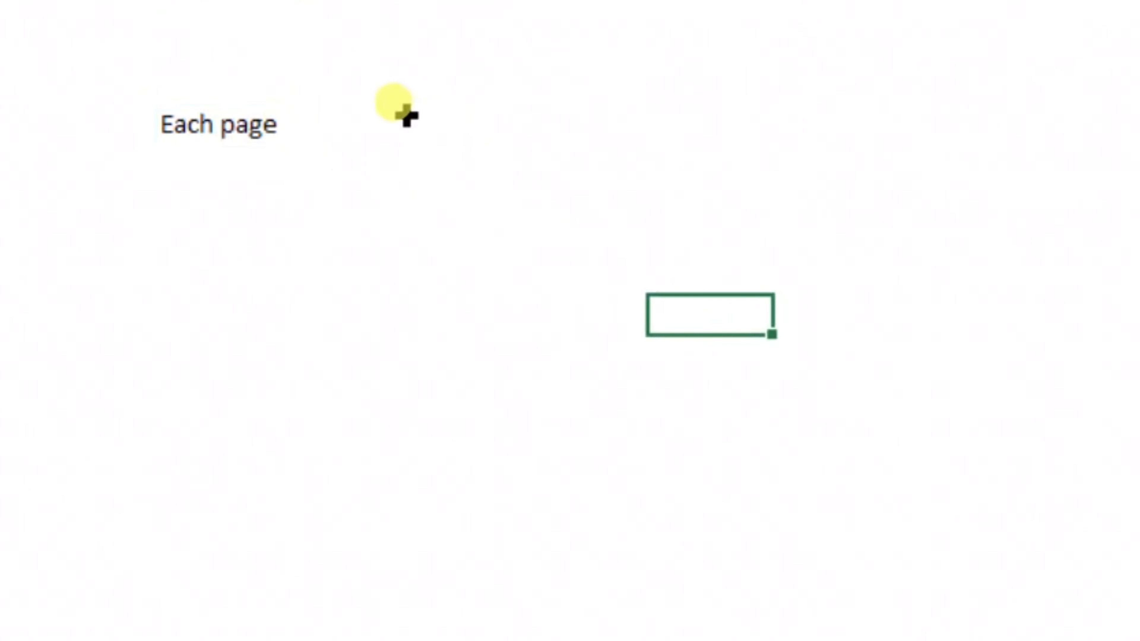
- Enter "5 mins" in cell F4, in the same row as the "Each page" label
left_click(460, 115)
double_click(460, 116)
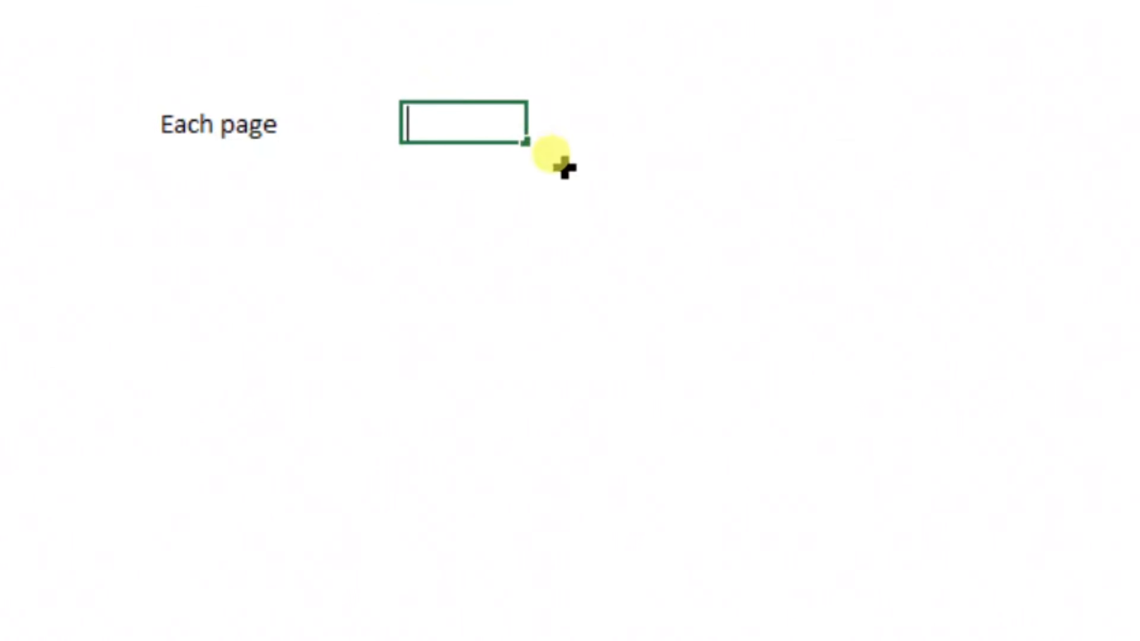
type("3 mi")
type("mins")
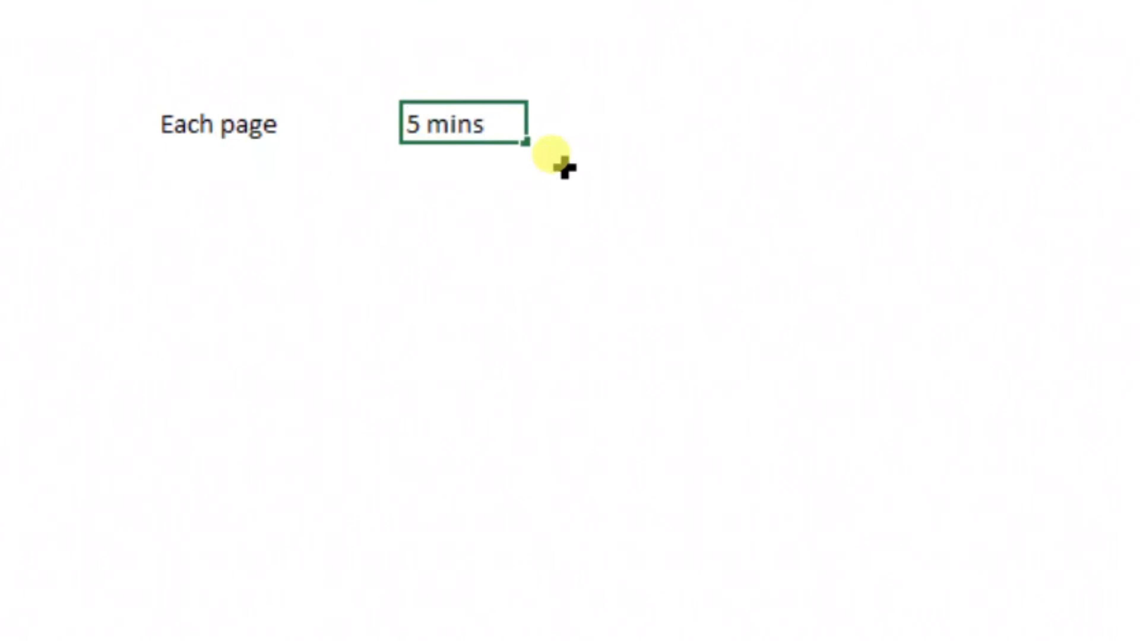
left_click(659, 265)
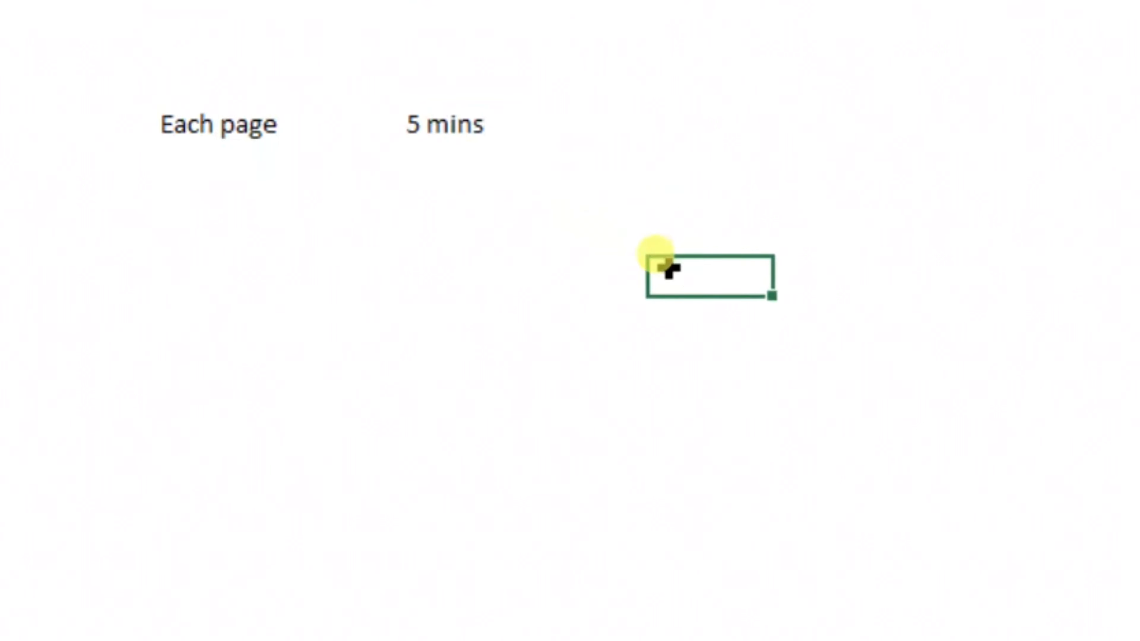
- Start an entry beginning with 5 in cell F6, two rows below "5 mins"
double_click(437, 204)
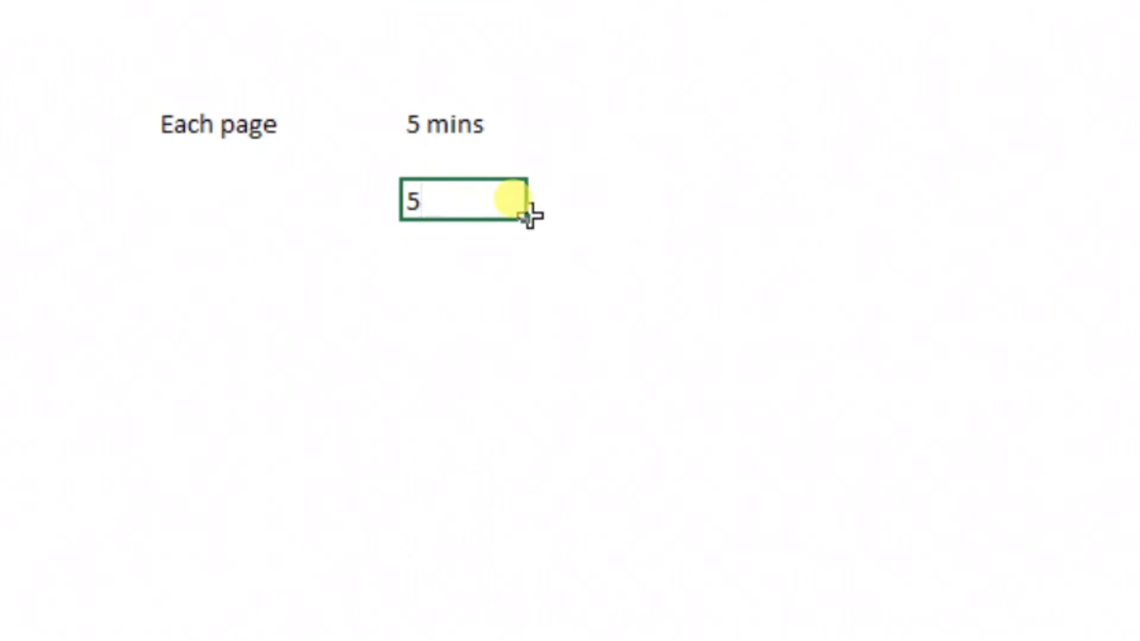